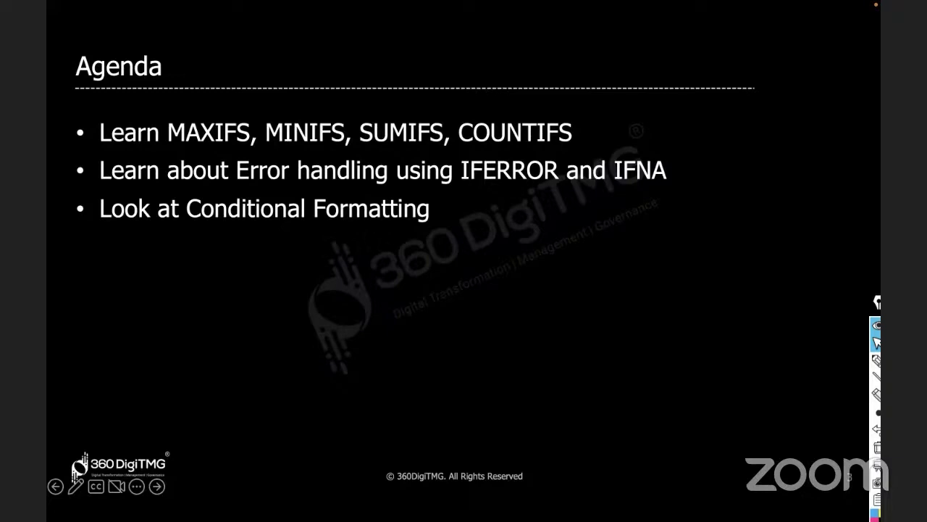
Switch to Excel and close the IFERROR and IFNA workbook and the Practice file for IFS functions workbook without saving changes.
key(super+Tab)
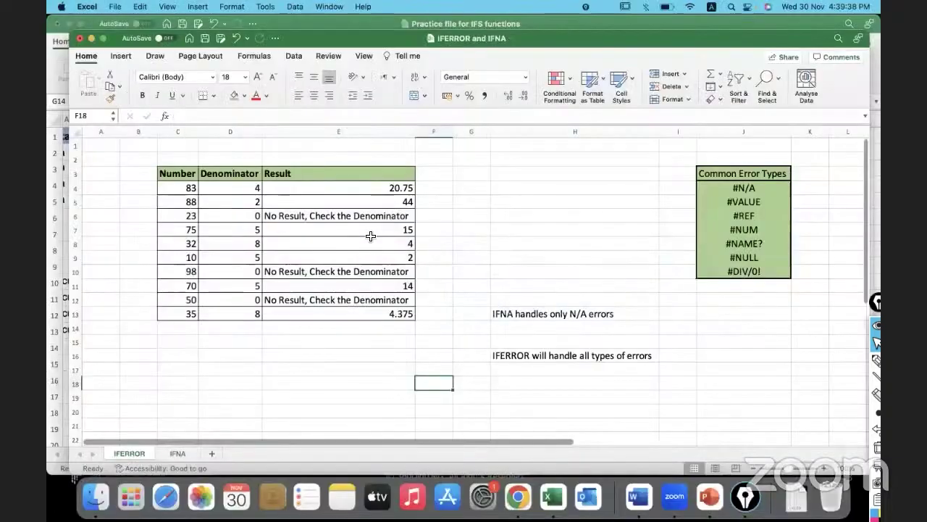
click(519, 269)
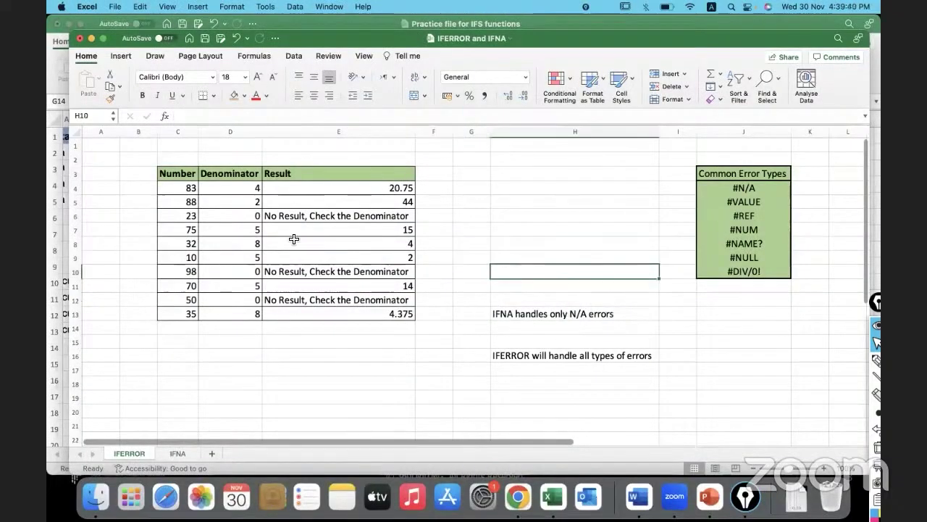
click(80, 39)
click(455, 292)
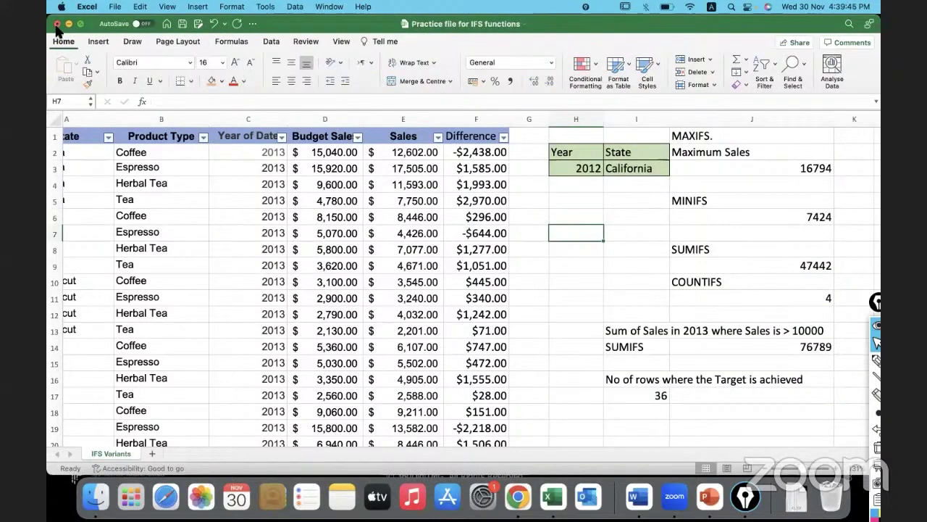
key(super+w)
click(460, 294)
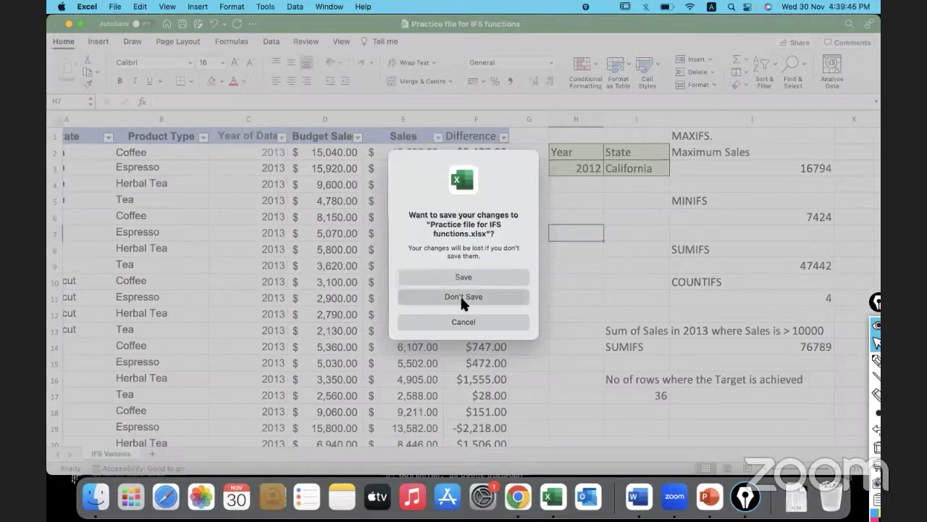
Switch to Finder, open Conditional Formatting.xlsx from the Excel Material - 360DigiTMG folder, and go to its Conditional Formatting sheet.
key(super+Tab)
key(super+Tab)
key(super+Tab)
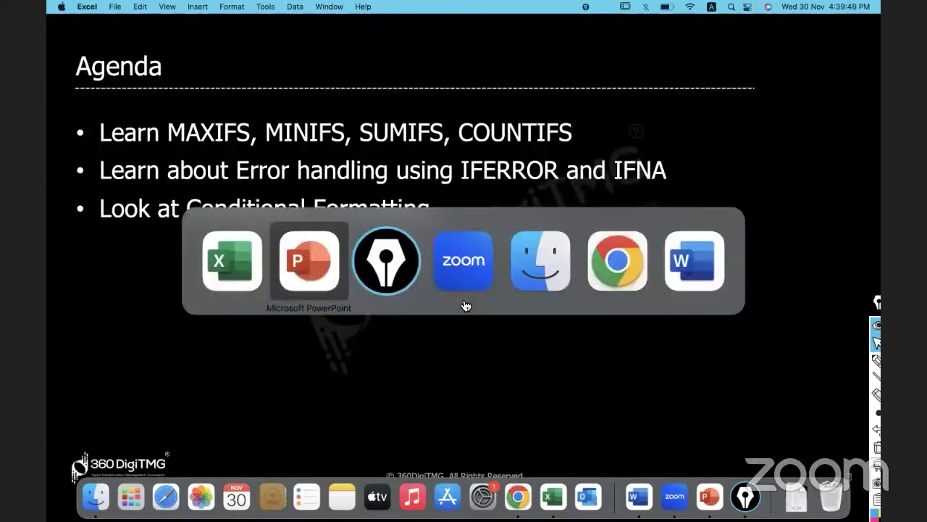
key(super+Tab)
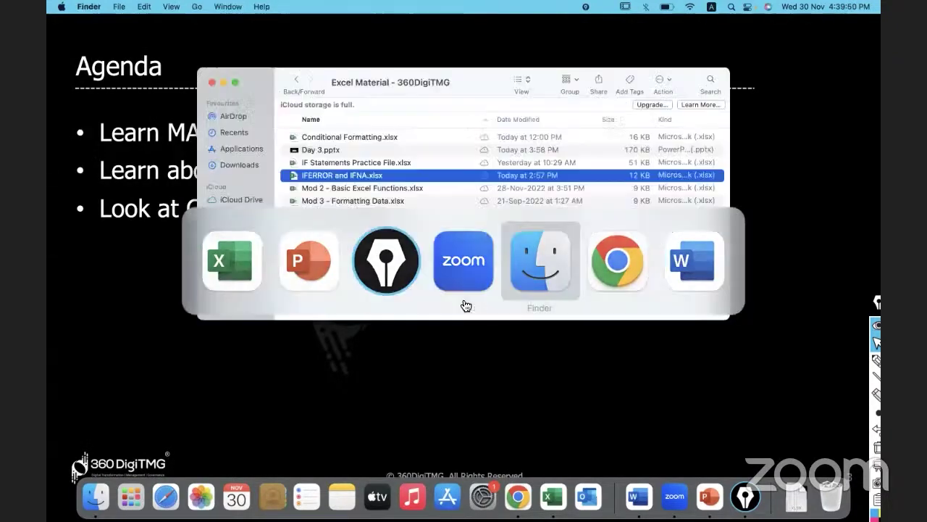
click(376, 137)
double_click(362, 139)
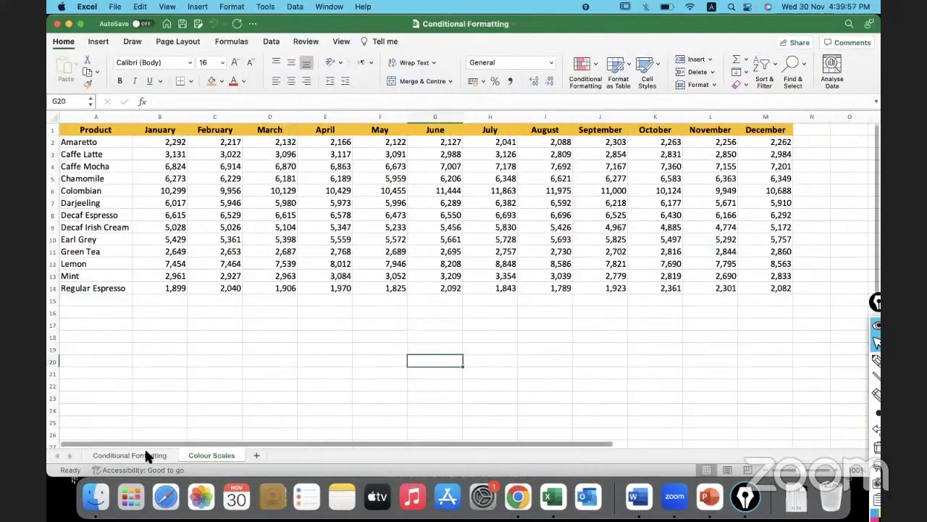
click(141, 454)
click(576, 203)
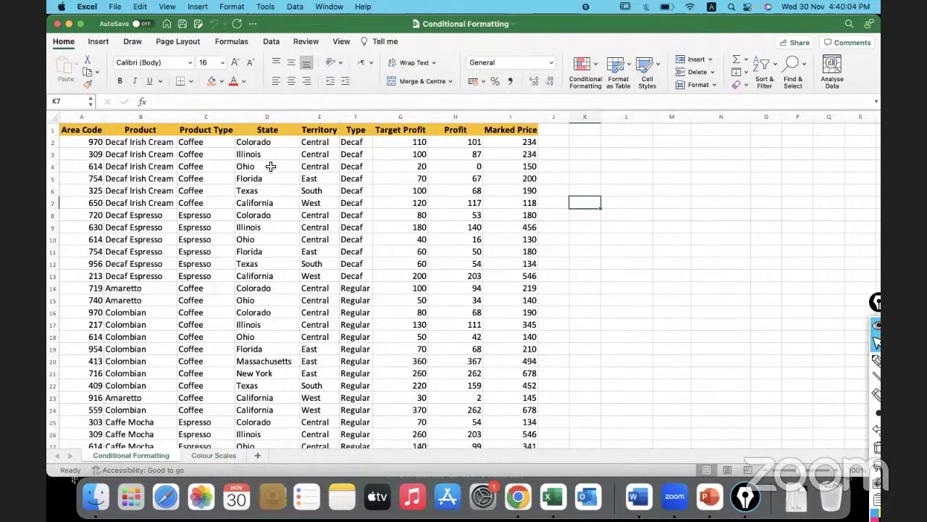
Examine the dataset's columns from Area Code and Product through Target Profit, Profit and Marked Price.
click(165, 118)
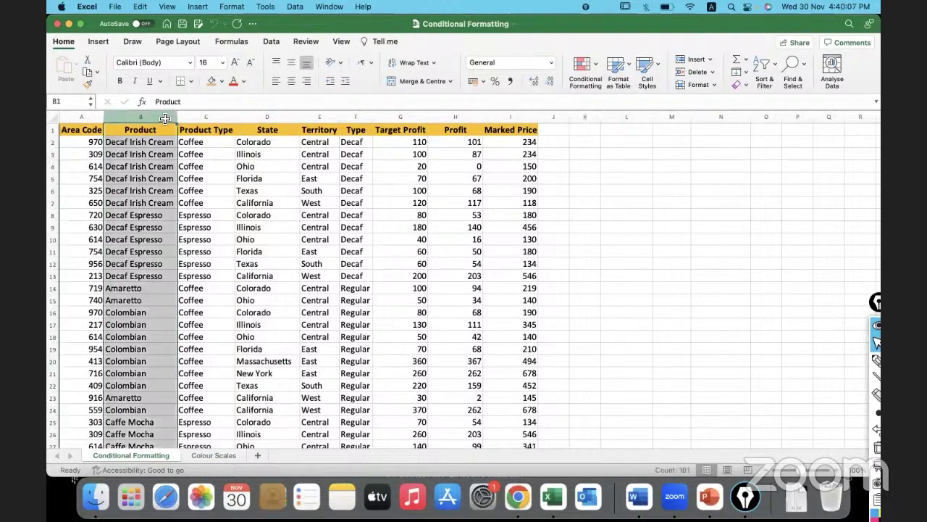
click(276, 118)
drag(276, 118, 86, 102)
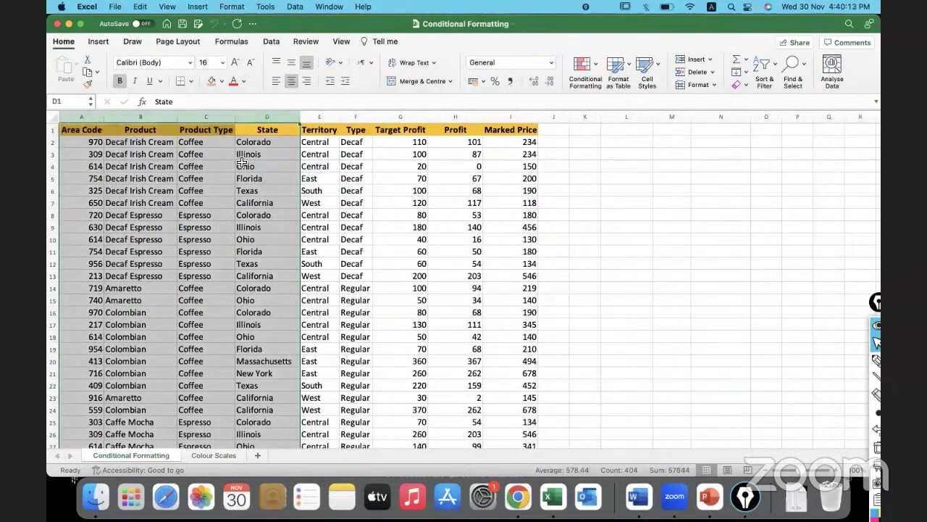
drag(221, 143, 225, 194)
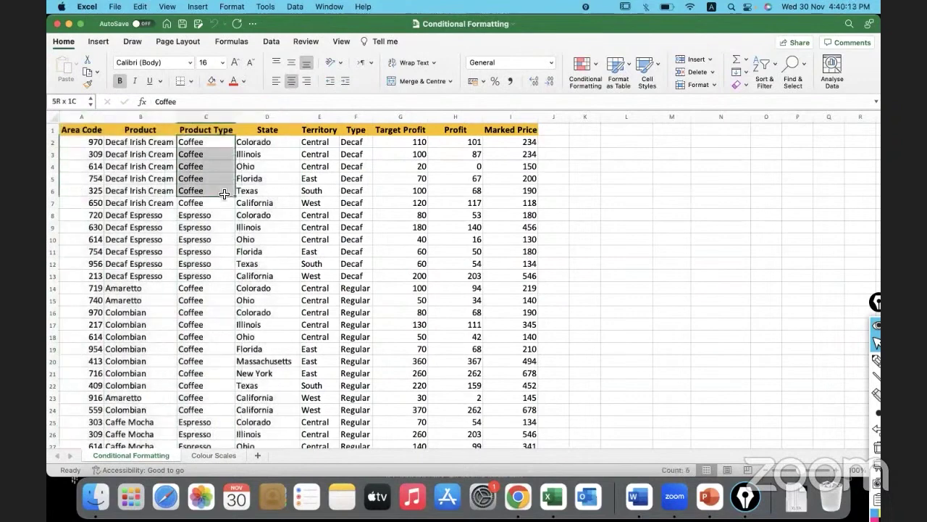
click(316, 119)
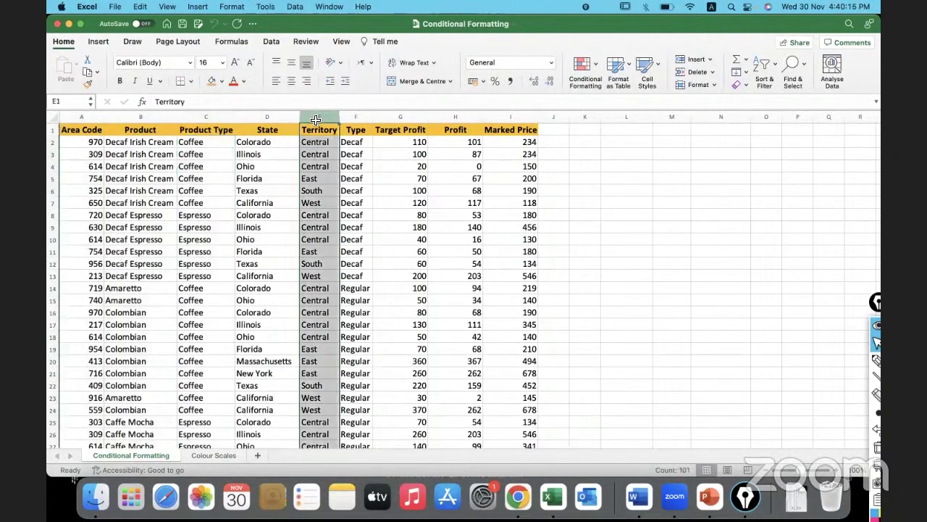
click(354, 117)
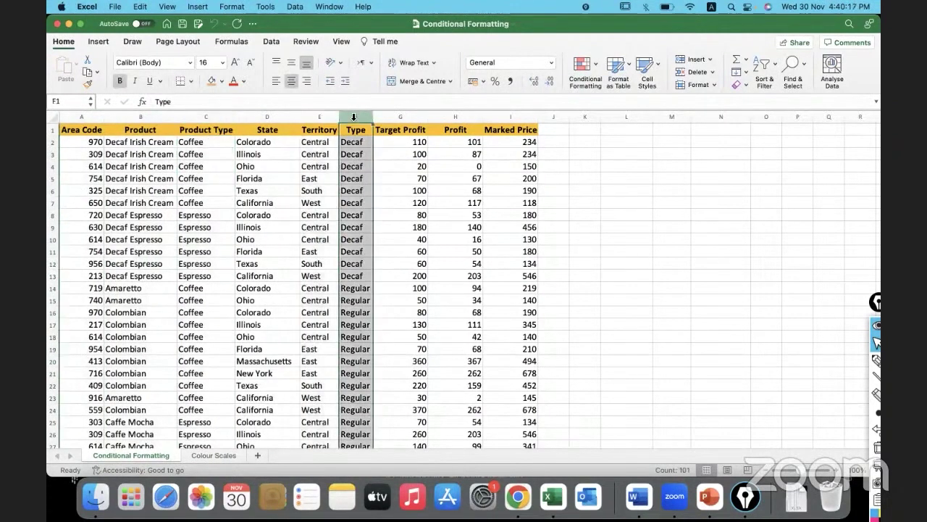
click(397, 117)
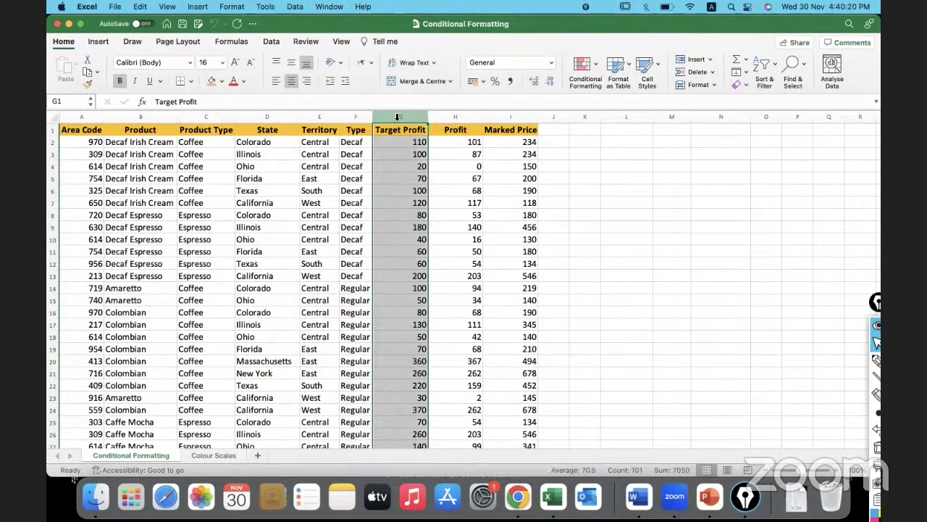
drag(91, 143, 330, 143)
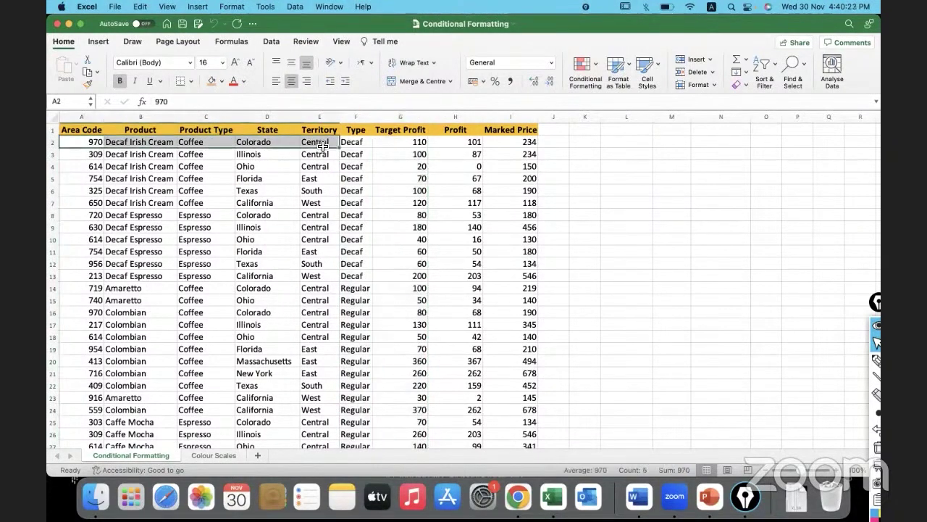
click(459, 142)
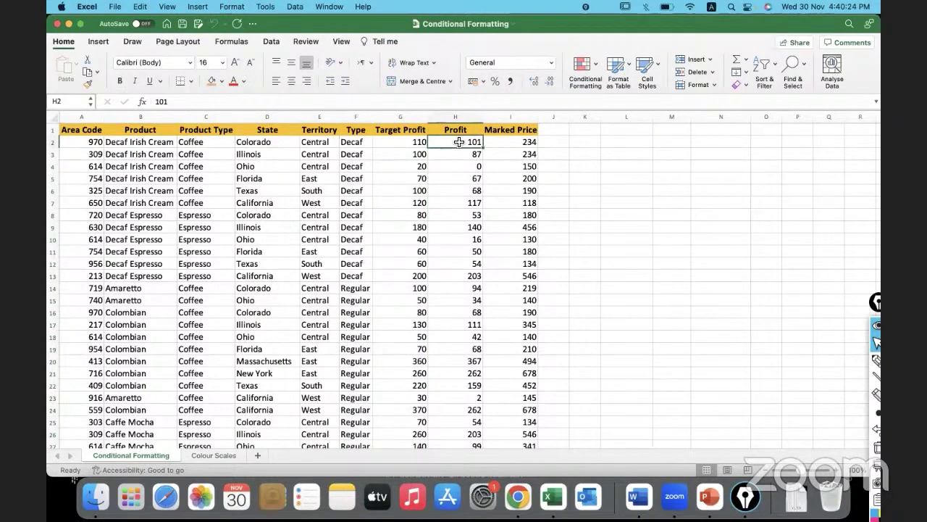
click(509, 117)
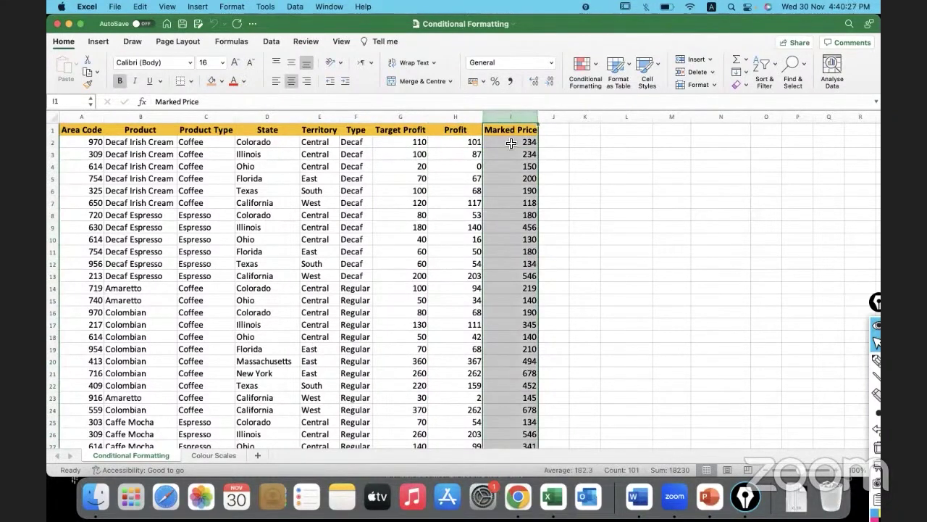
Look through the data rows to the end of the table and return to the header row.
click(511, 145)
key(super+shift+Down)
click(512, 145)
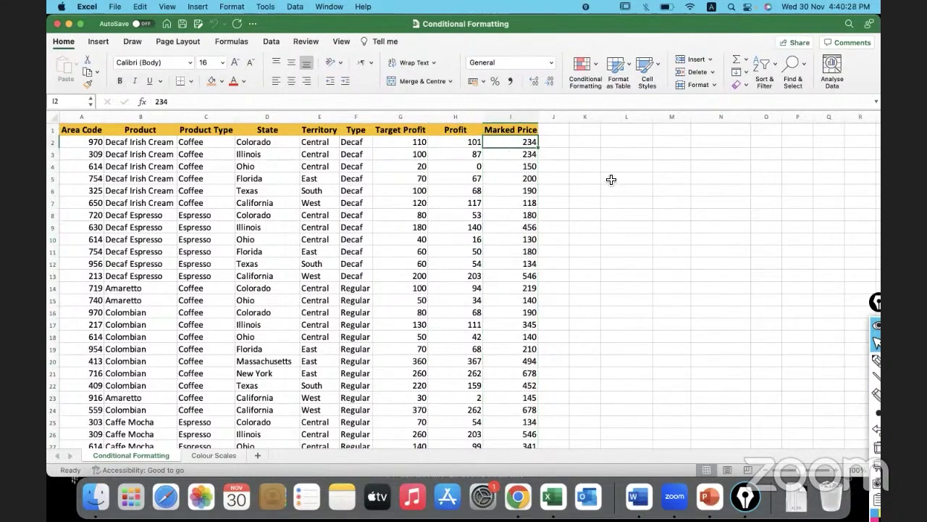
scroll(611, 179, down, 20)
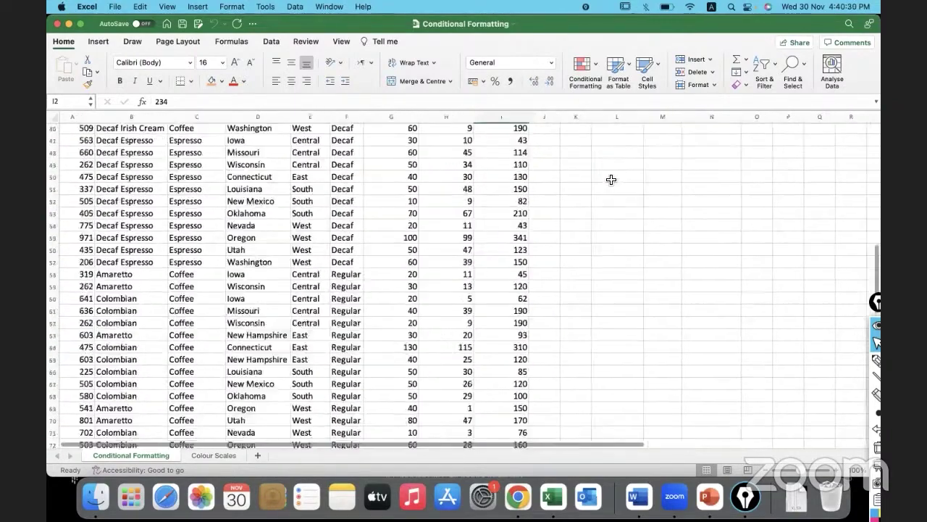
scroll(611, 179, up, 5)
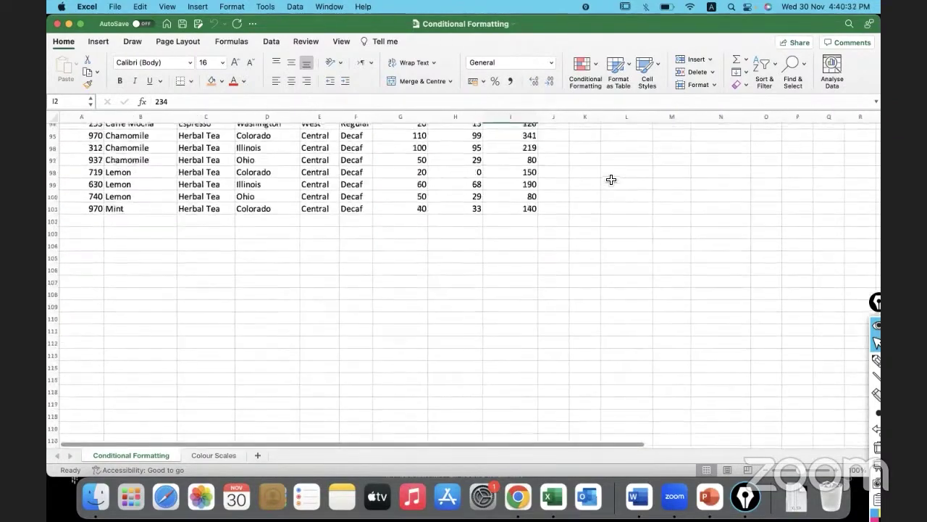
scroll(297, 231, up, 20)
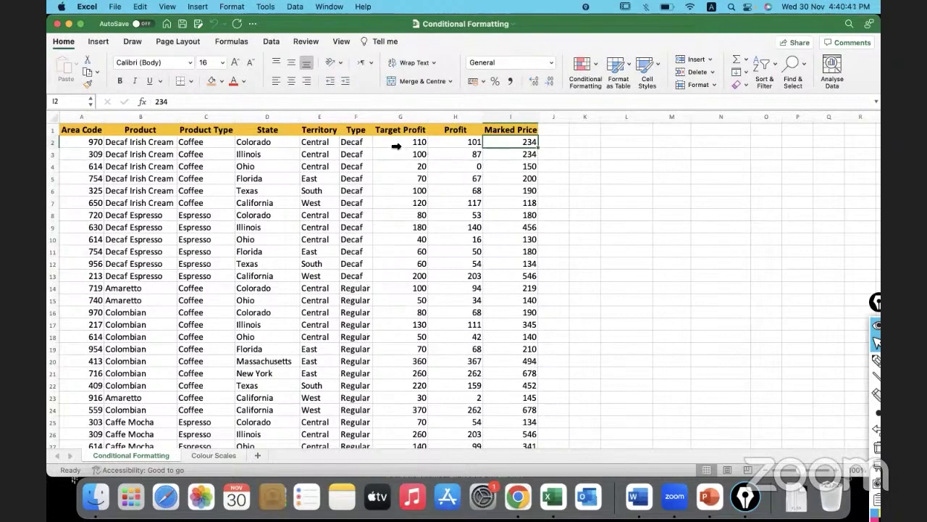
Start a Greater Than highlight rule on the first Target Profit cell, G2, with 100 as the threshold.
click(394, 145)
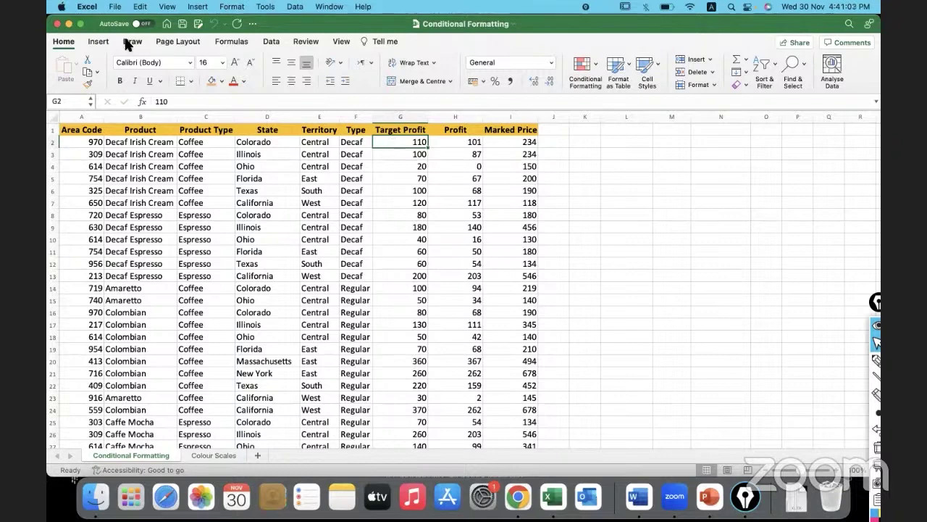
click(70, 42)
click(70, 44)
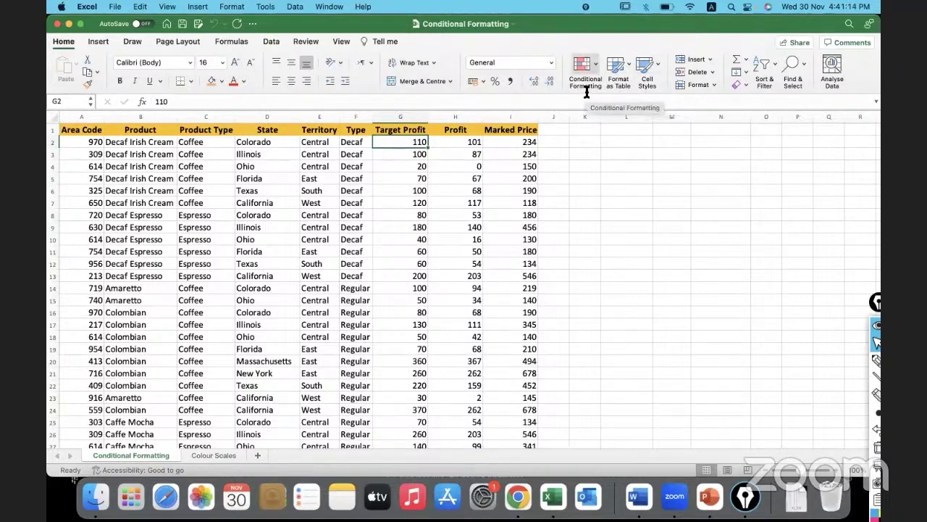
click(595, 68)
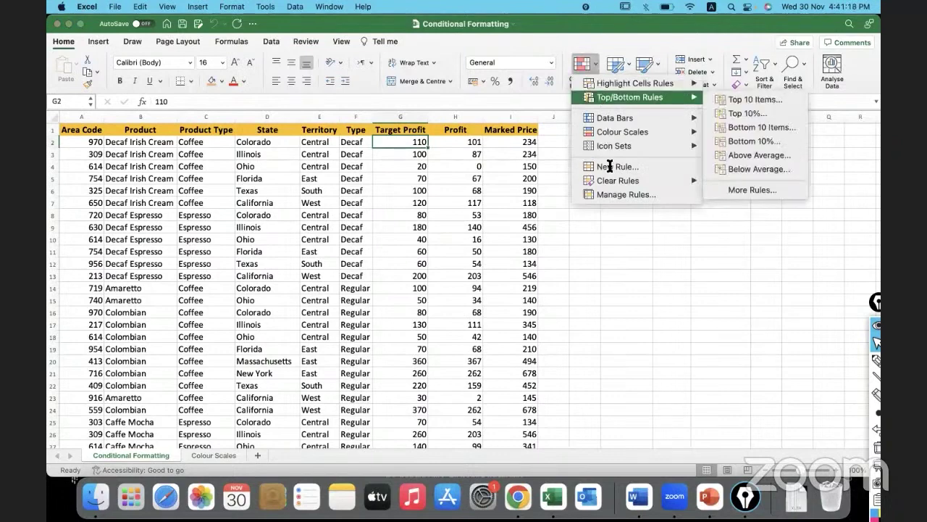
mouse_move(609, 83)
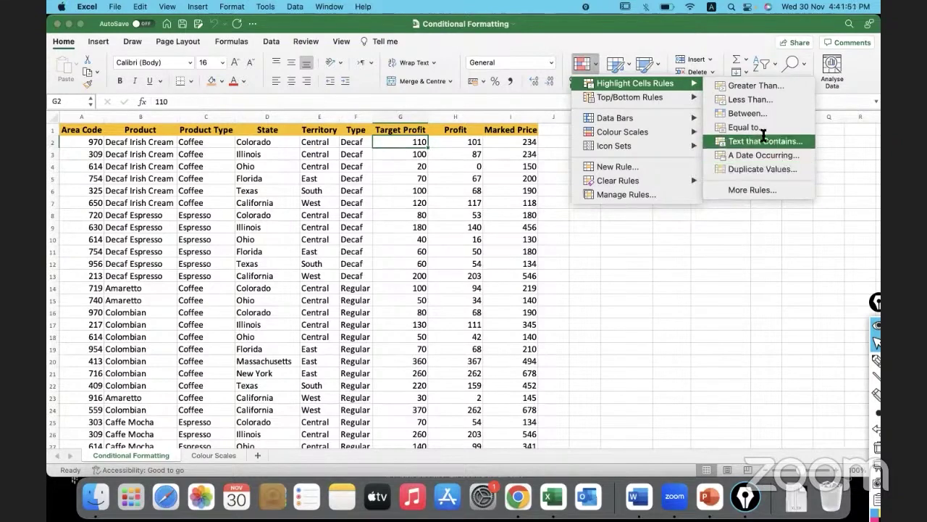
click(756, 86)
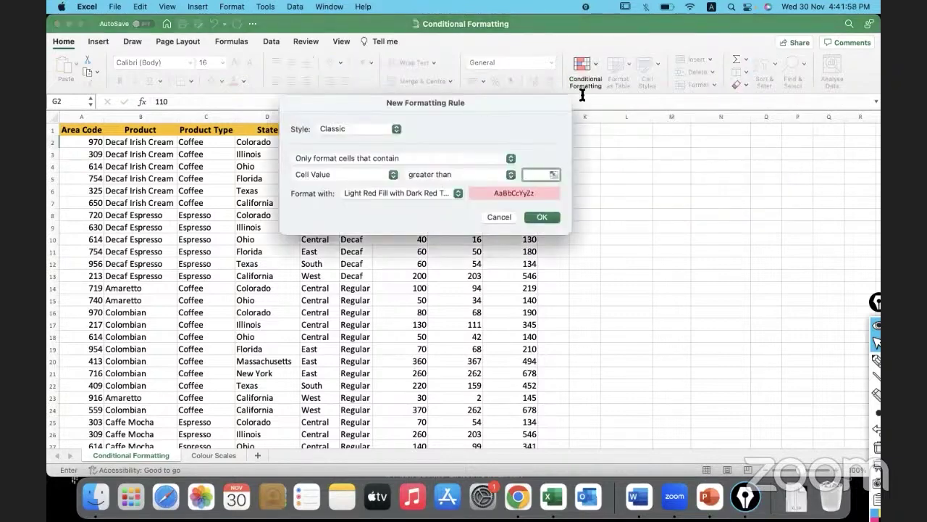
drag(409, 106, 598, 170)
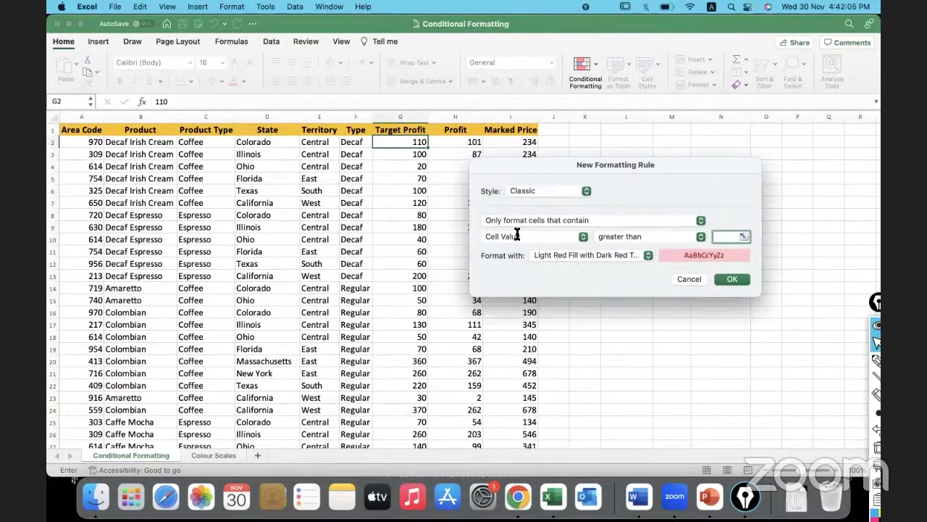
text(100)
Format the rule with Green Fill with Dark Green Text and apply it to G2.
click(649, 255)
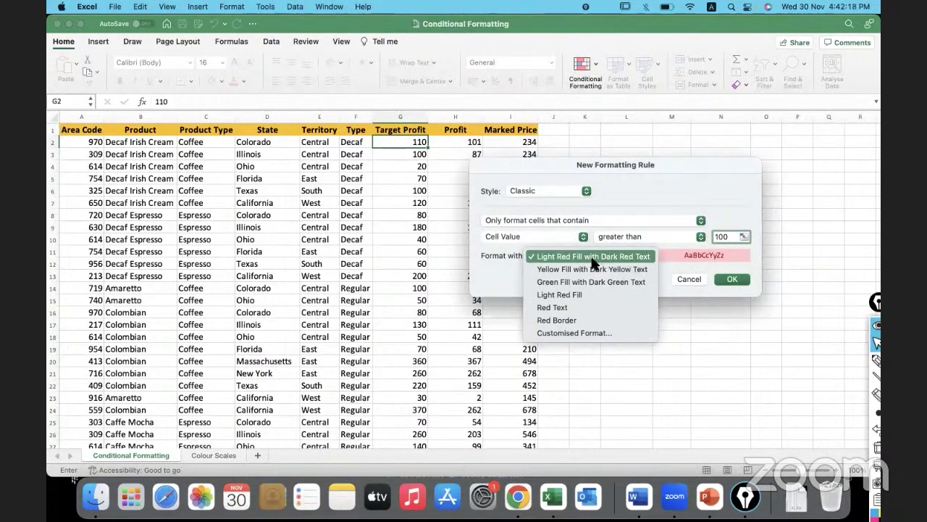
click(550, 282)
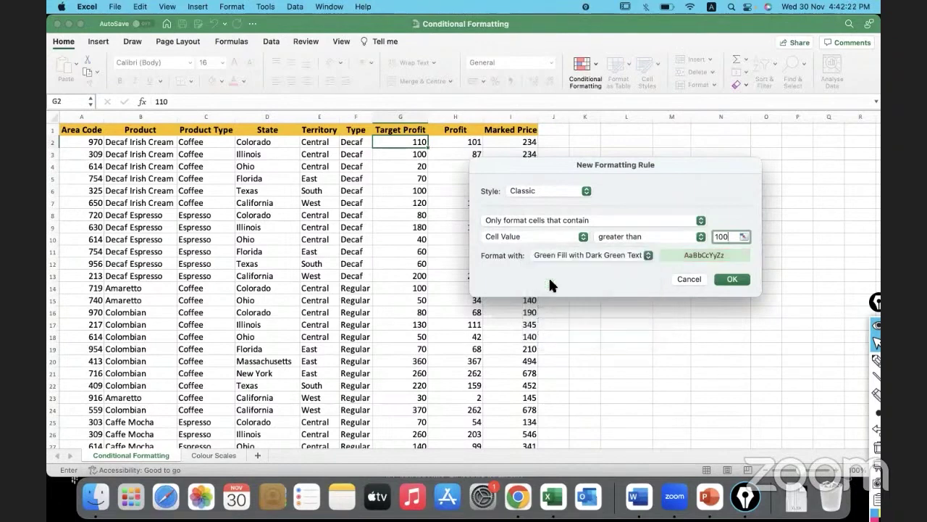
click(648, 256)
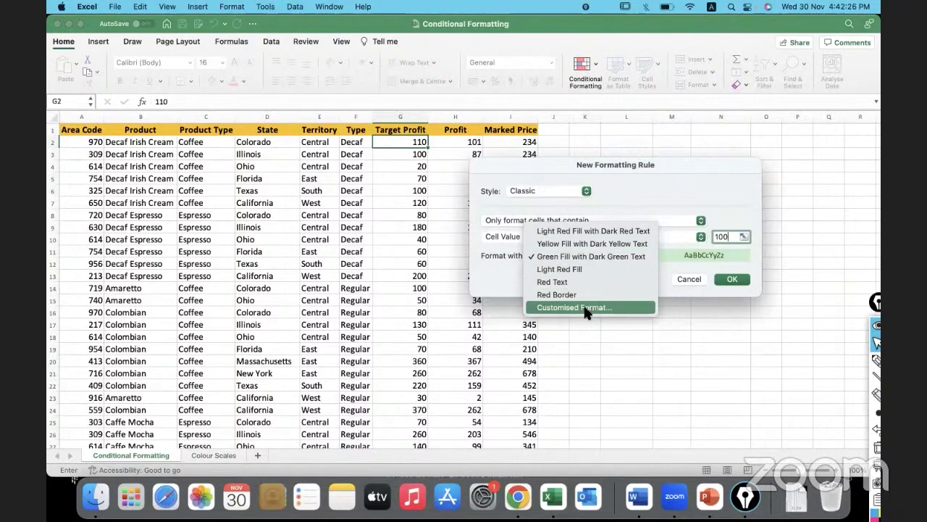
click(584, 308)
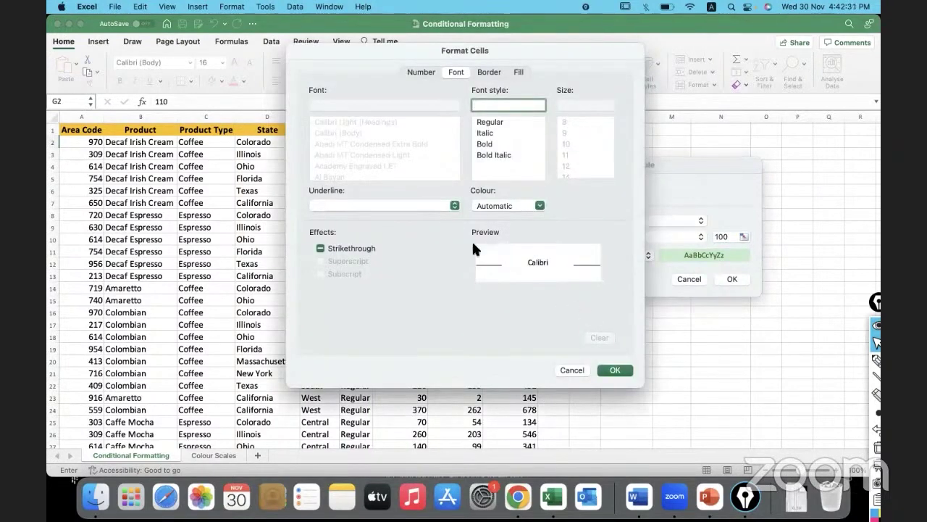
click(574, 369)
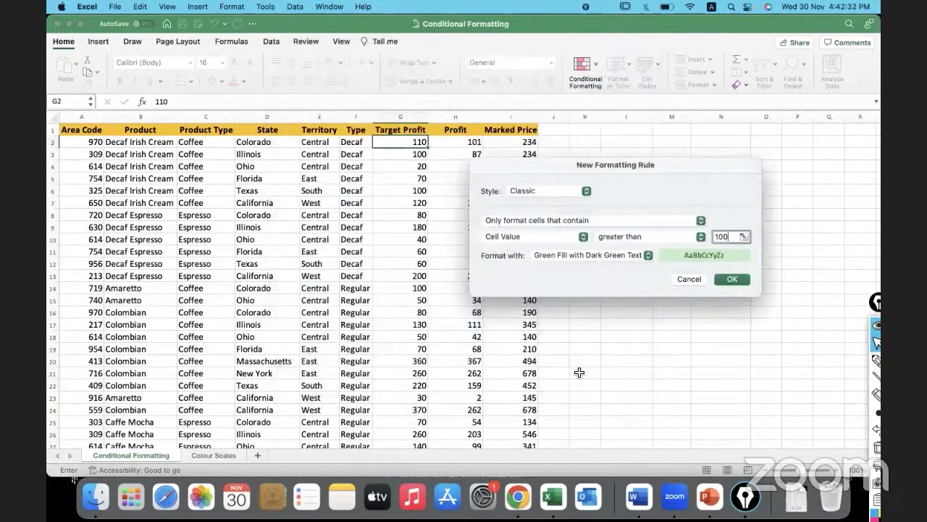
click(731, 282)
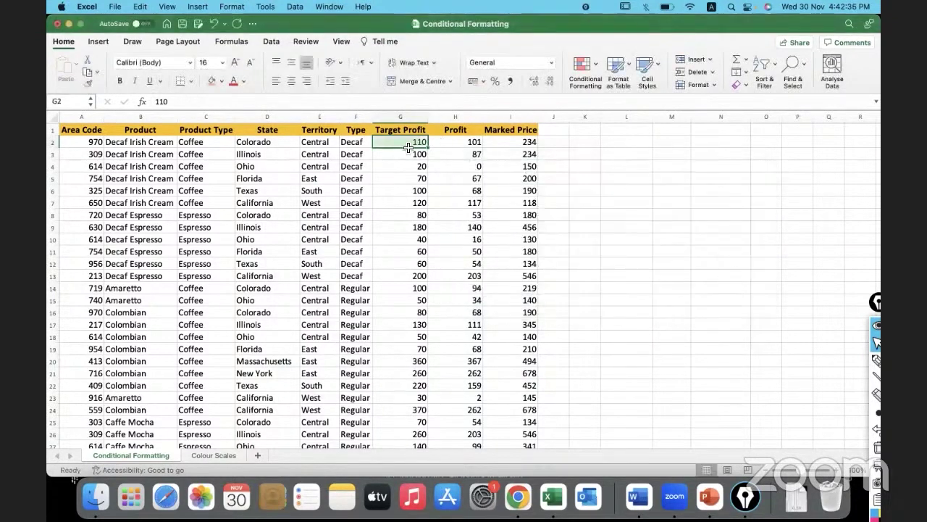
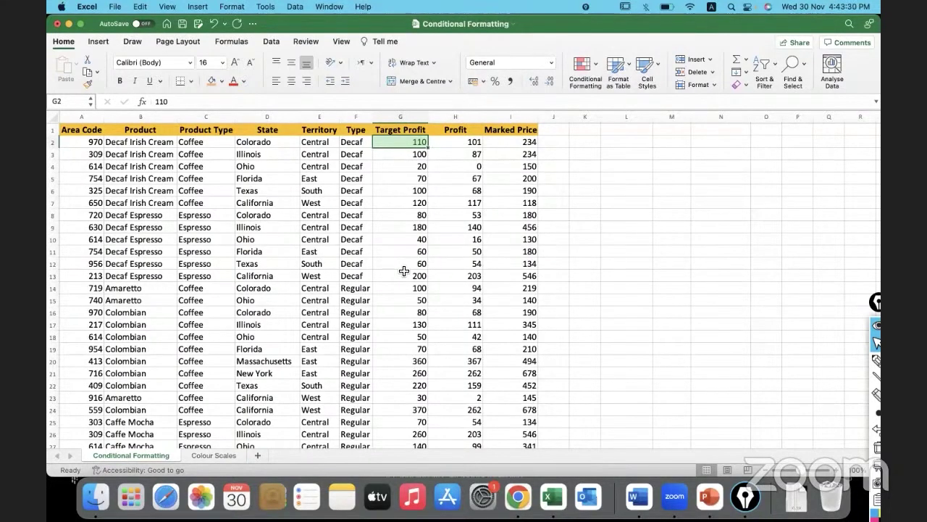
Fill G2 with its formatting down the whole Target Profit column.
double_click(428, 148)
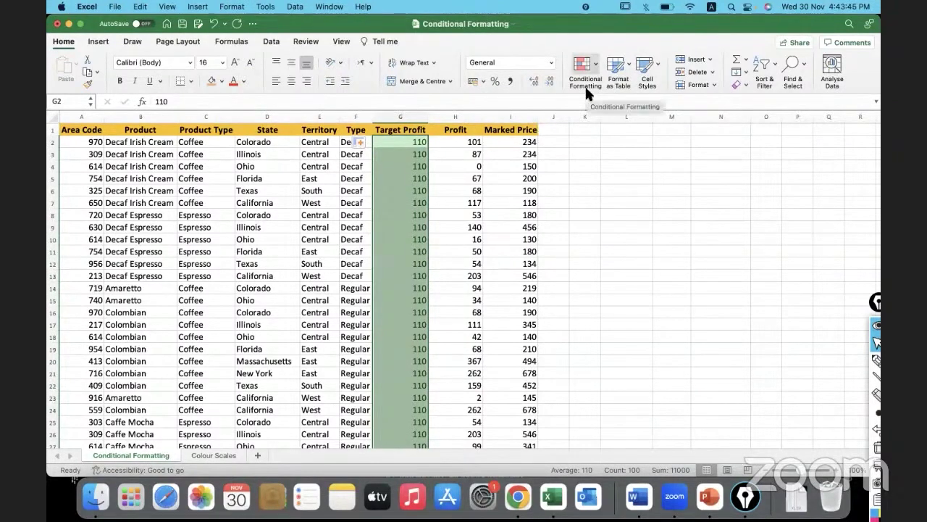
Change the Target Profit column fill to formatting only so the column keeps its original values.
click(364, 142)
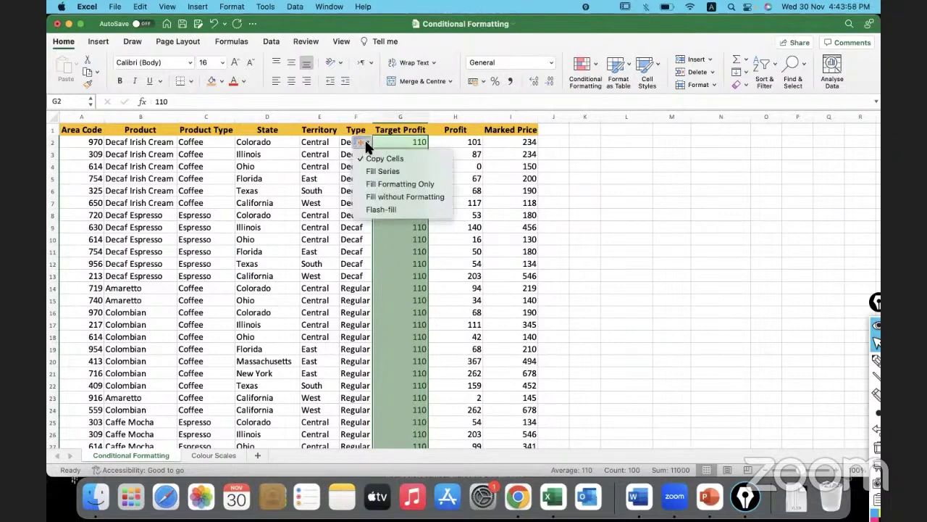
click(360, 185)
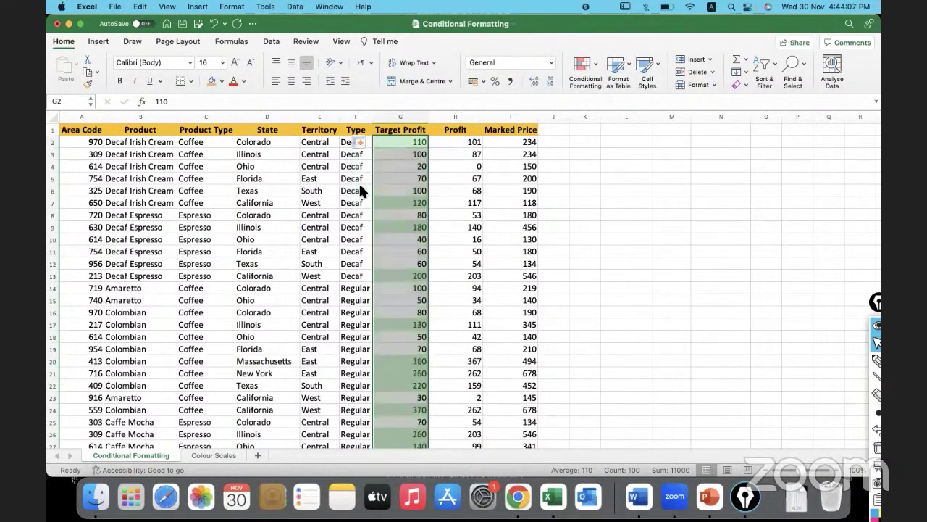
click(464, 252)
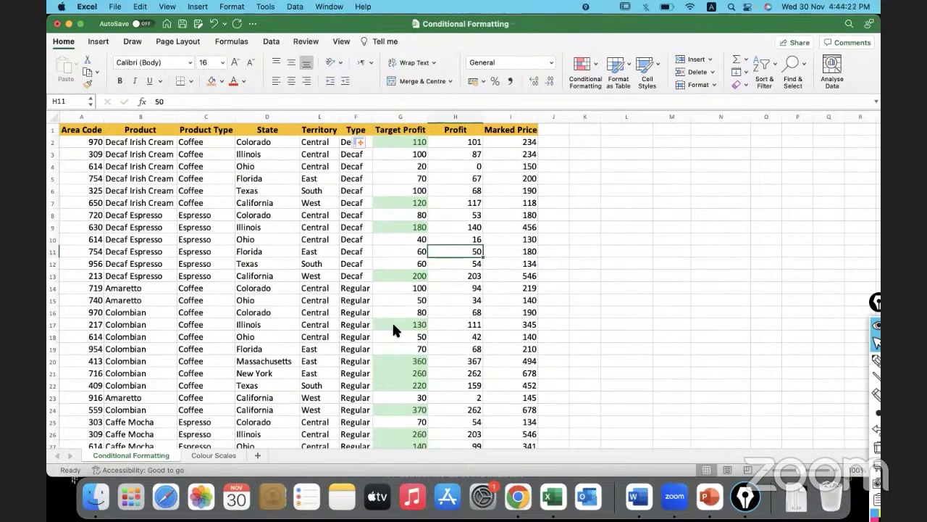
click(586, 274)
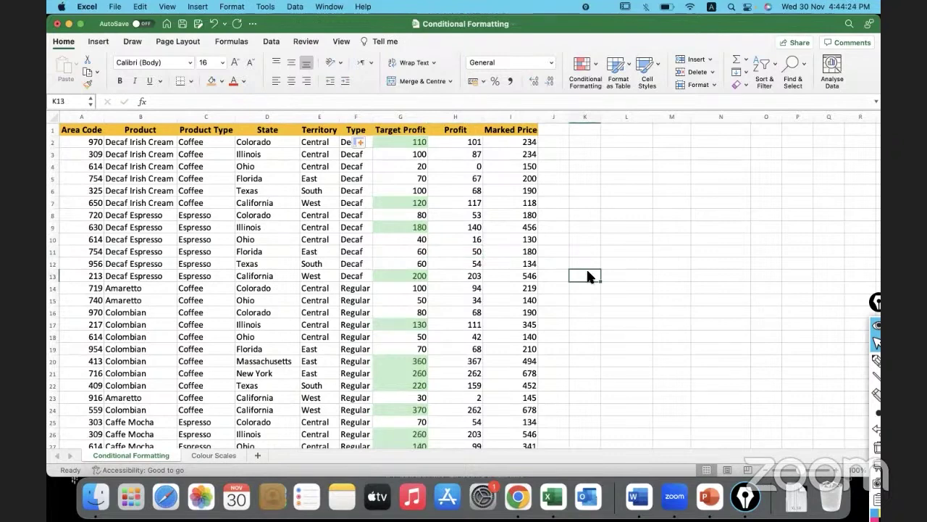
click(365, 142)
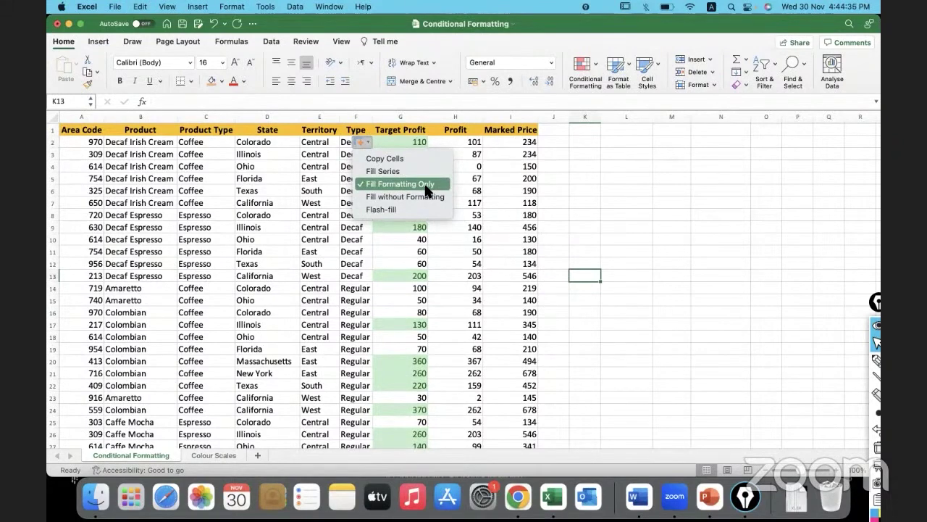
click(449, 261)
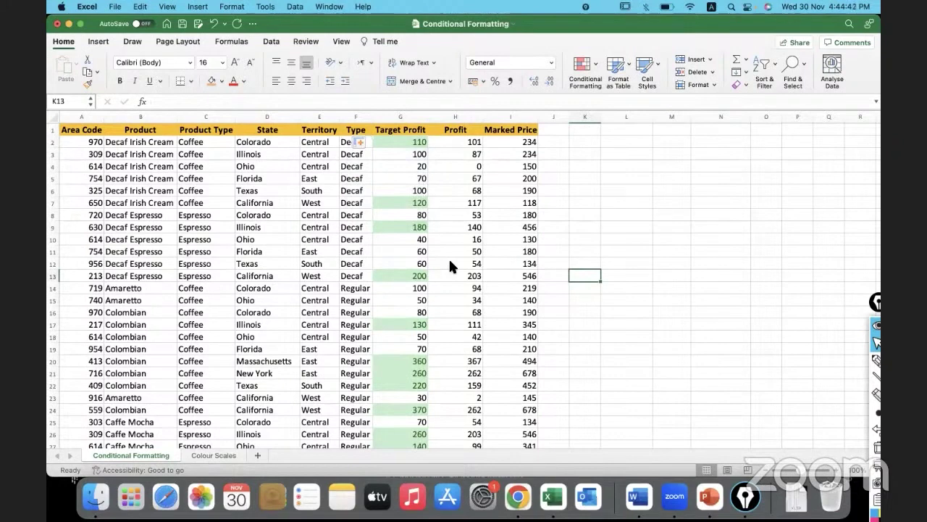
Examine the first data row from Area Code to Marked Price in relation to its Target Profit cell, G2.
click(401, 139)
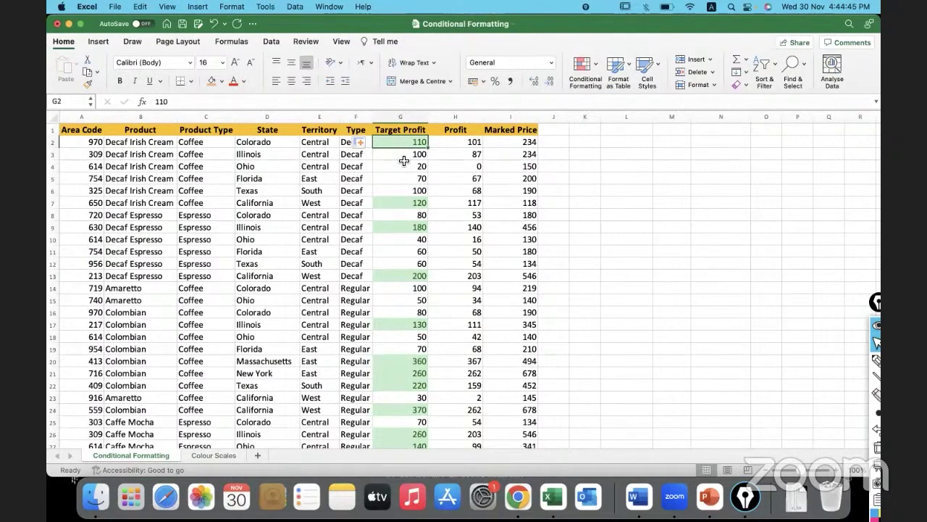
drag(66, 141, 438, 141)
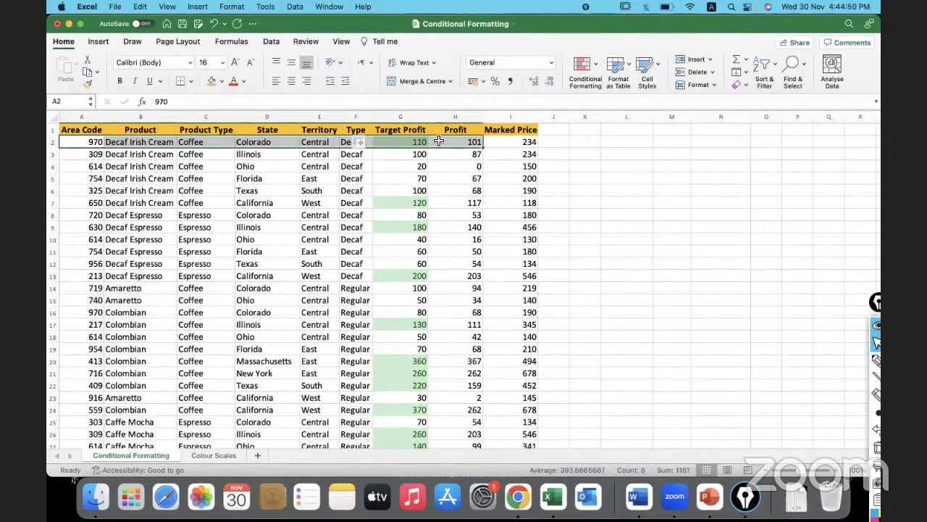
key(shift+Right)
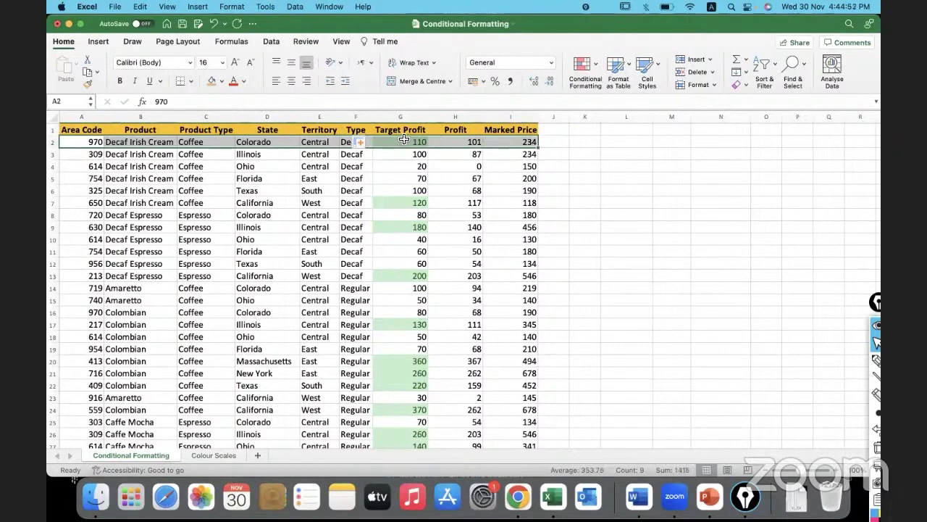
click(403, 140)
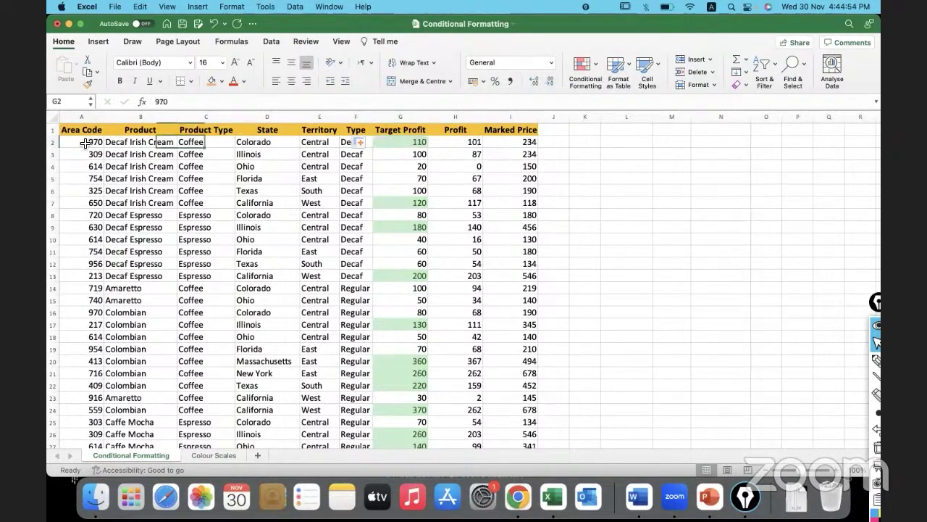
drag(85, 142, 526, 143)
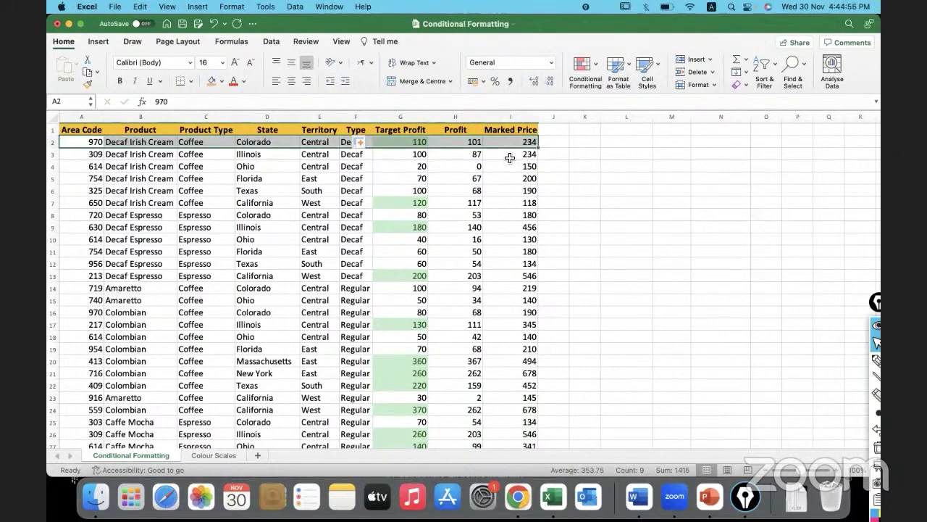
Select G2 and clear the conditional formatting rules from the entire sheet.
click(429, 139)
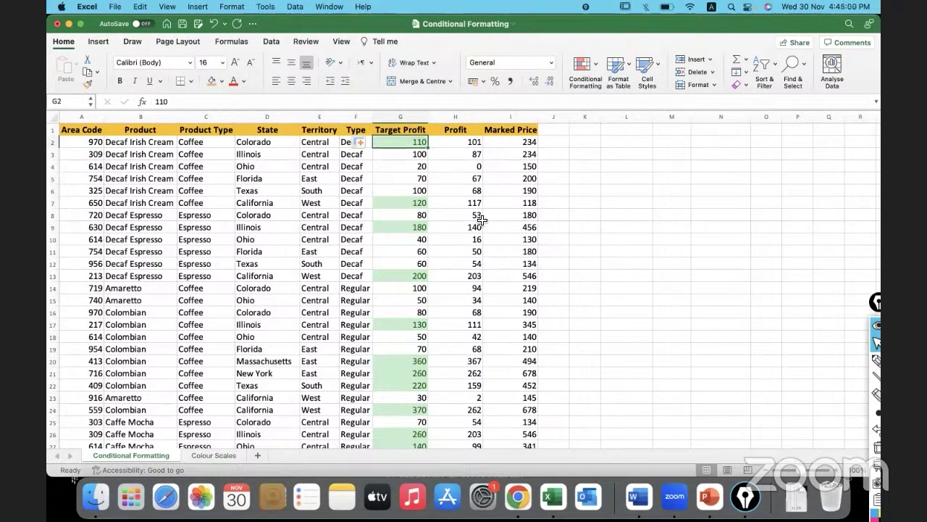
click(595, 65)
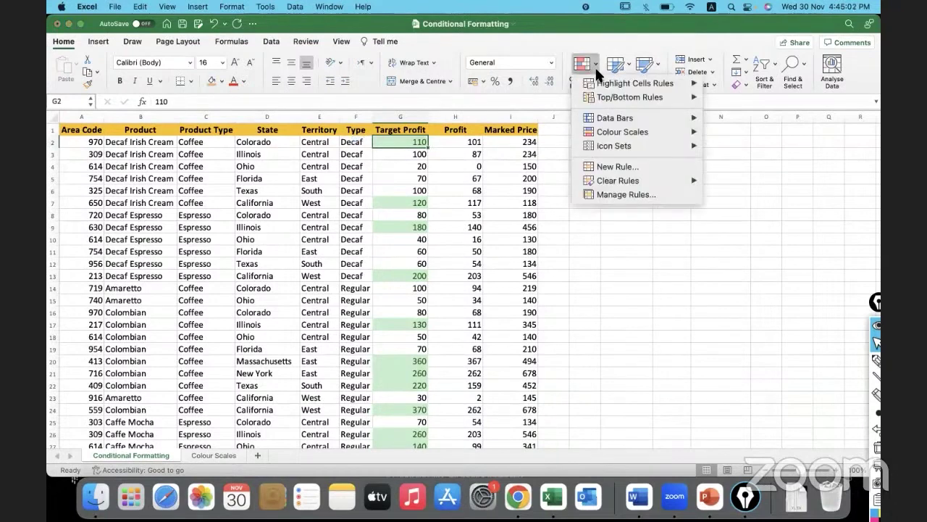
mouse_move(613, 183)
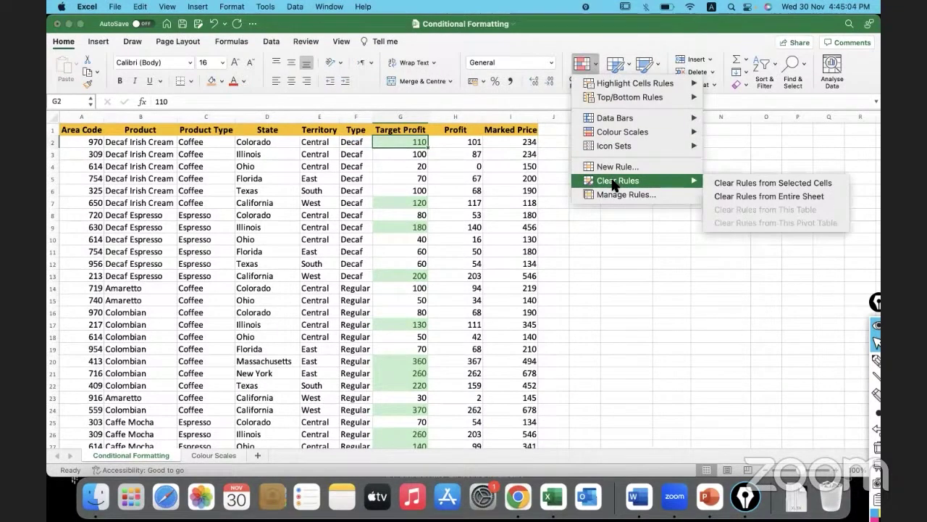
click(738, 197)
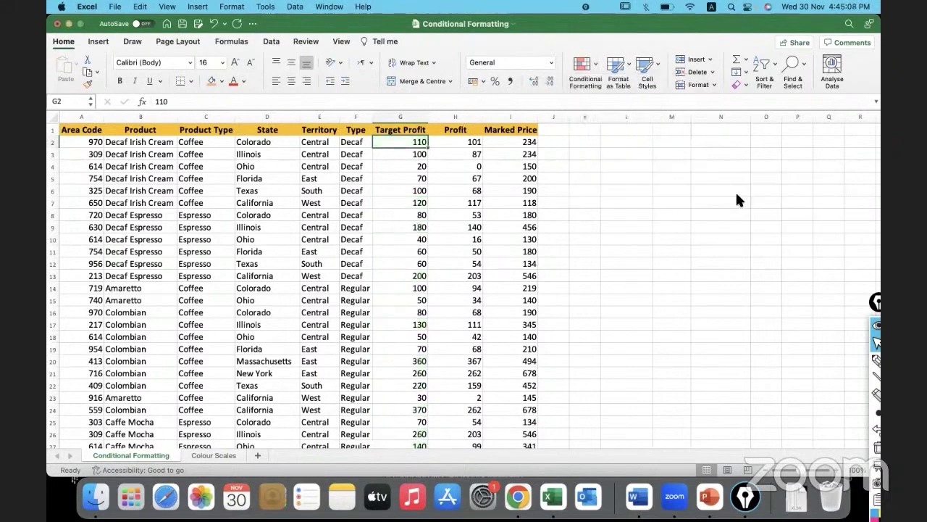
Start a new formatting rule for G2 that uses a formula to determine which cells to format.
click(595, 65)
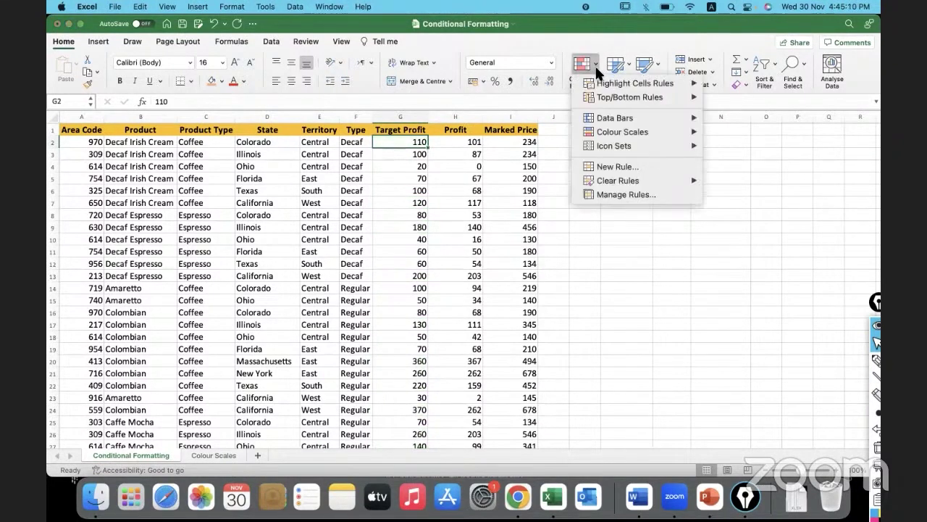
mouse_move(599, 82)
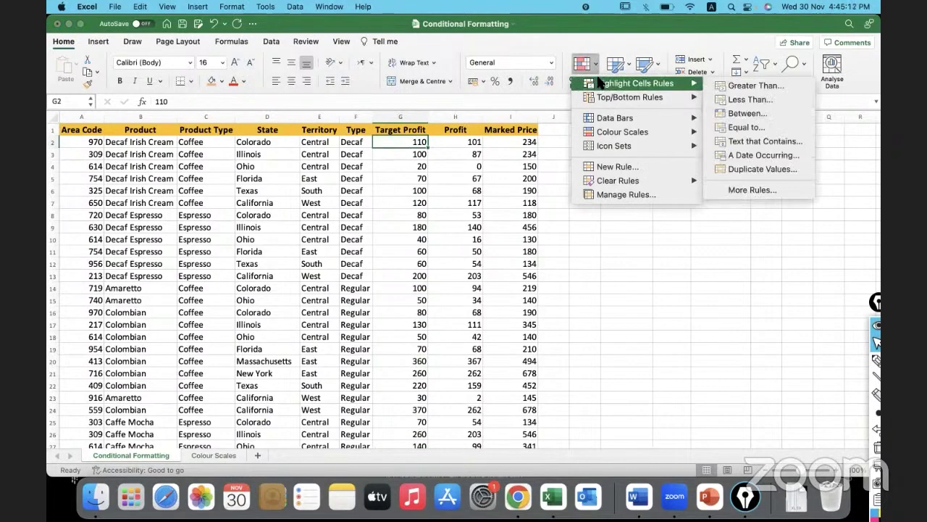
click(746, 191)
drag(478, 98, 698, 100)
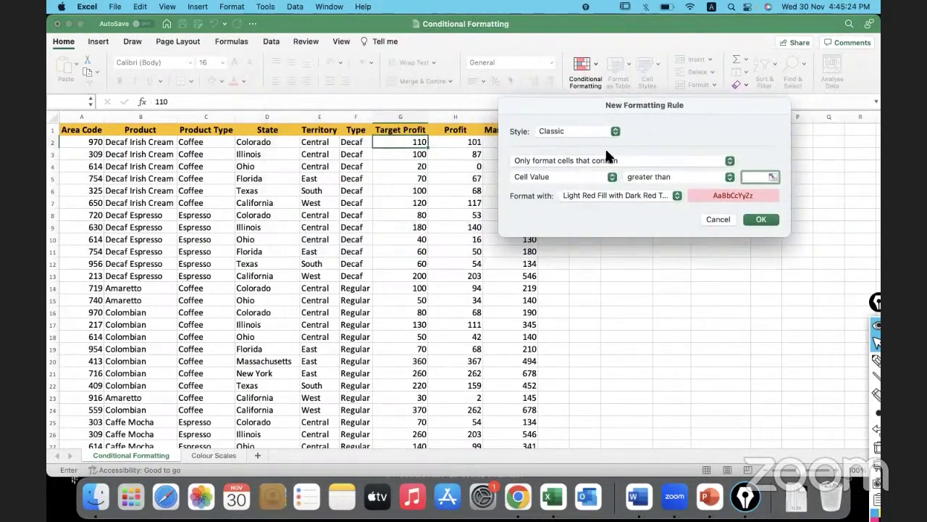
click(564, 160)
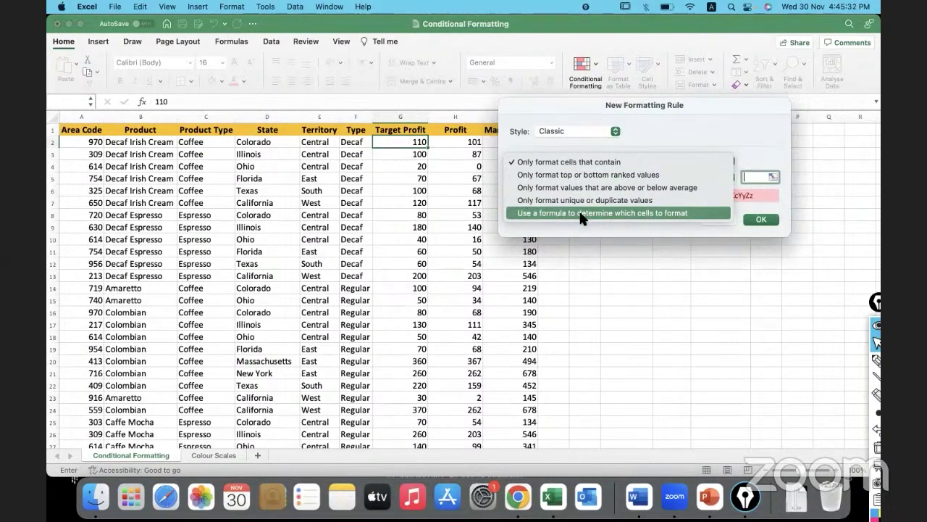
click(650, 216)
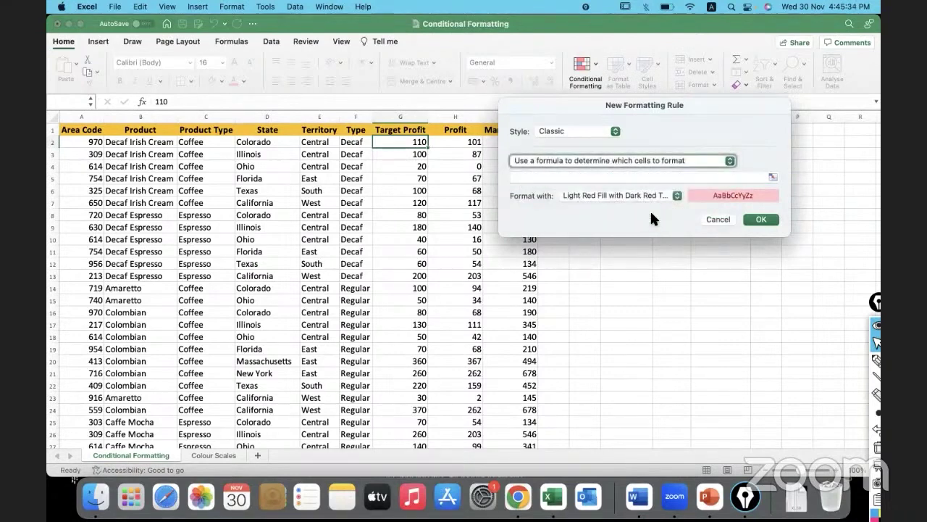
Enter >100 as the rule's formula and apply it to G2 with Light Red Fill with Dark Red Text.
click(628, 176)
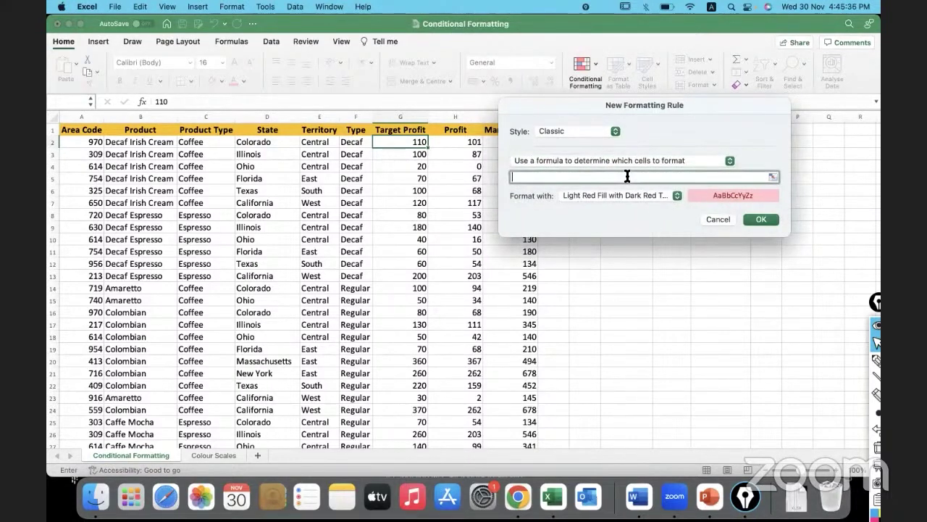
text(>100)
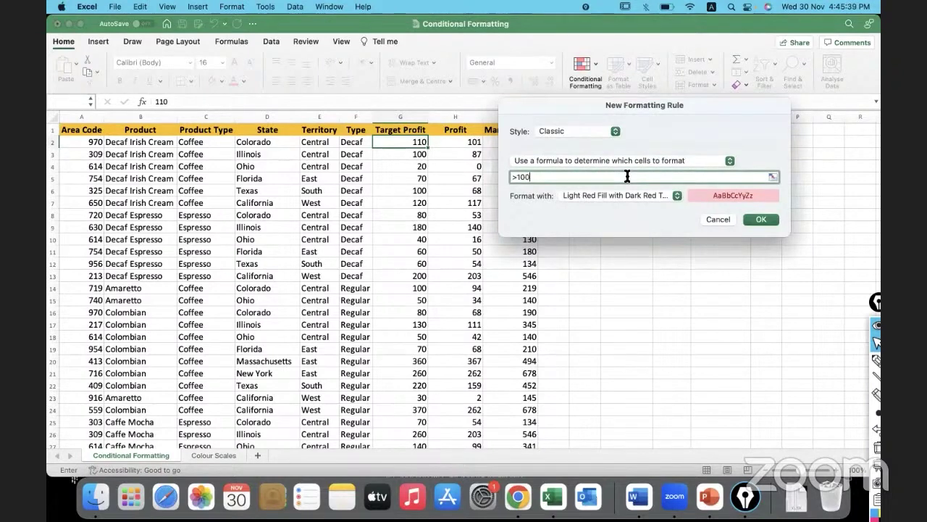
click(772, 177)
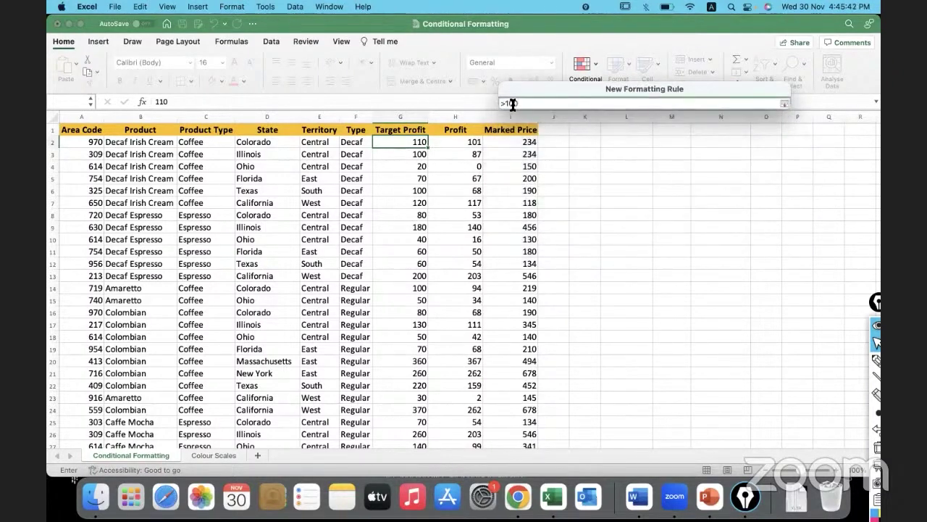
click(784, 103)
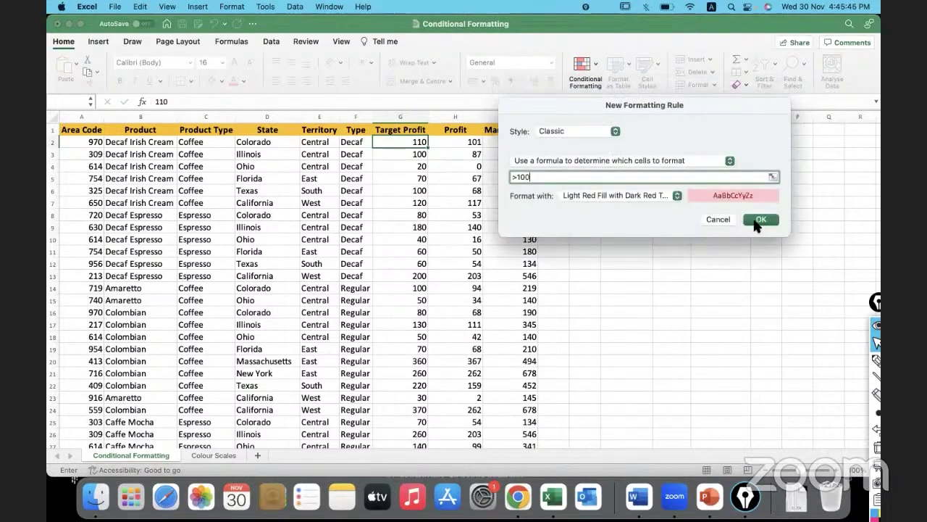
click(759, 220)
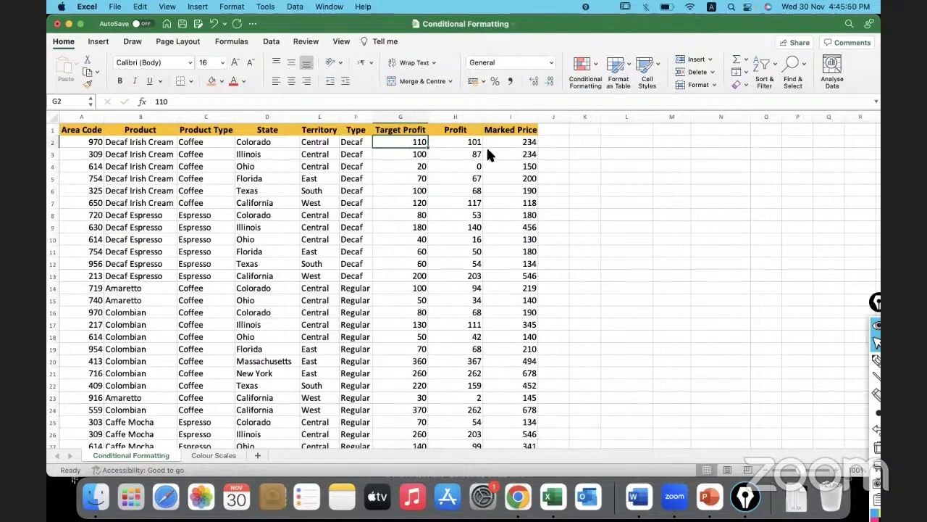
Inspect G2's formula rule in the rules manager and its edit dialog, leaving the rule as it is.
click(597, 63)
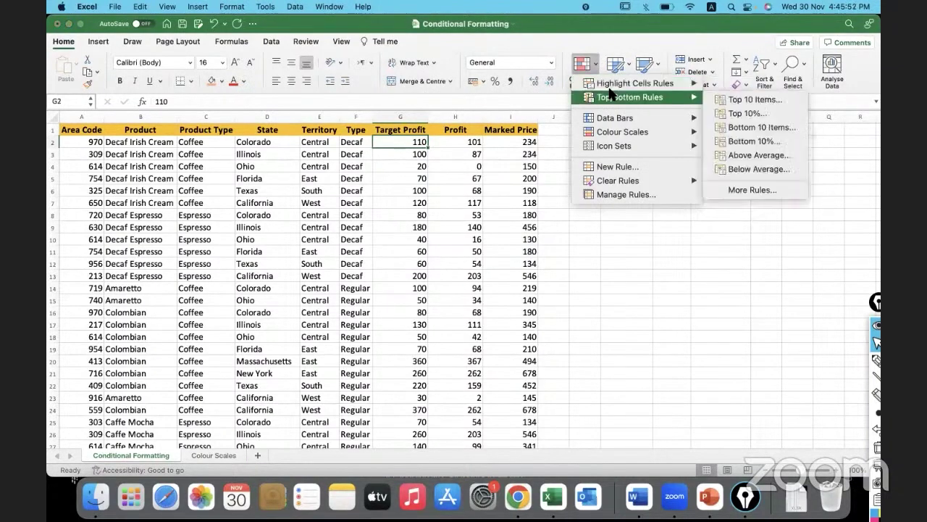
click(613, 196)
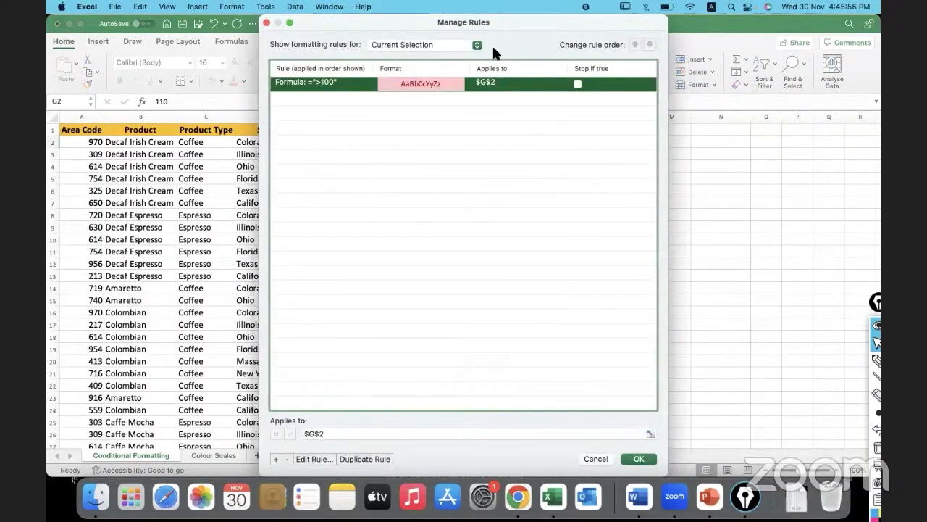
drag(348, 29, 523, 56)
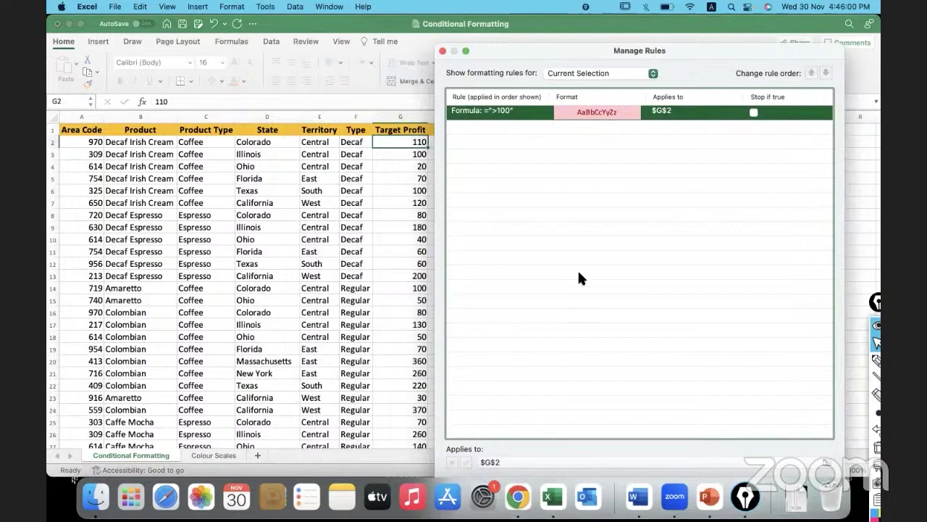
drag(509, 47, 454, 35)
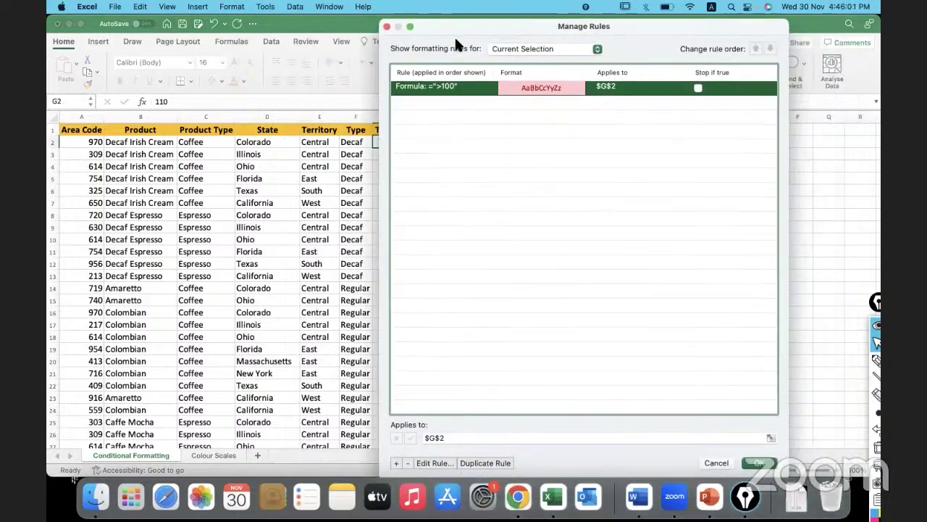
click(440, 451)
drag(371, 97, 612, 98)
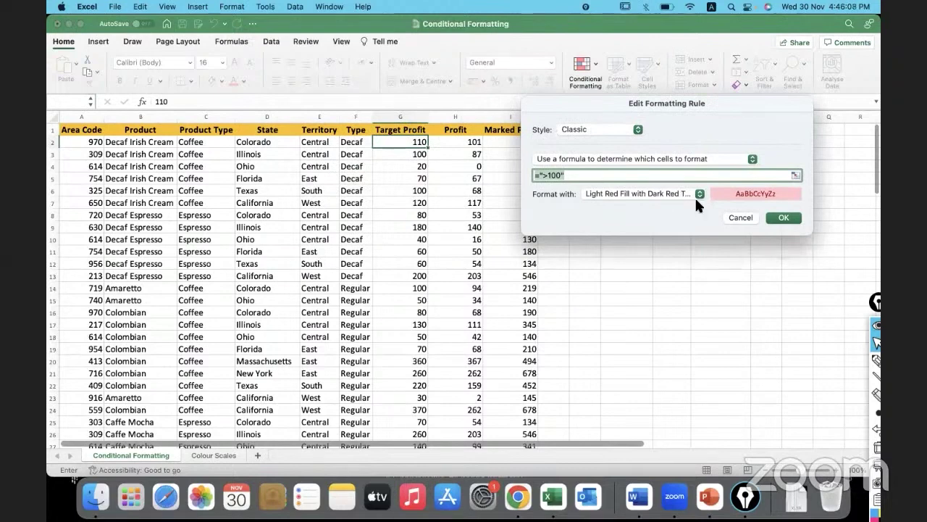
key(Return)
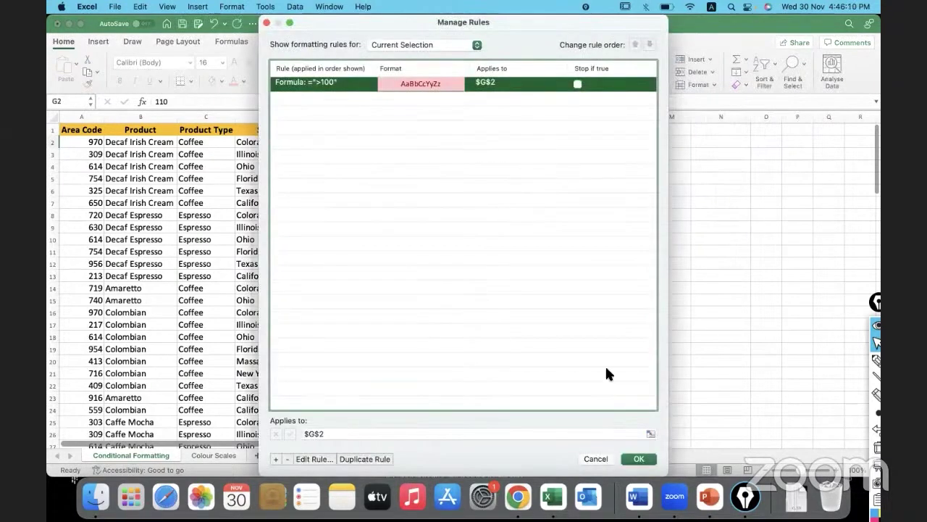
click(589, 457)
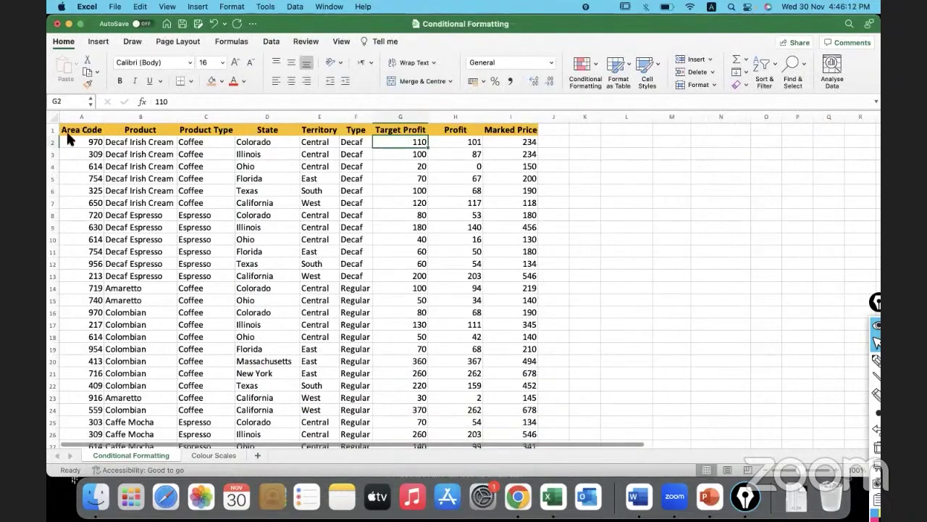
Select all data rows from A2 through Marked Price and start a new formatting rule that uses a formula to determine which cells to format.
click(73, 143)
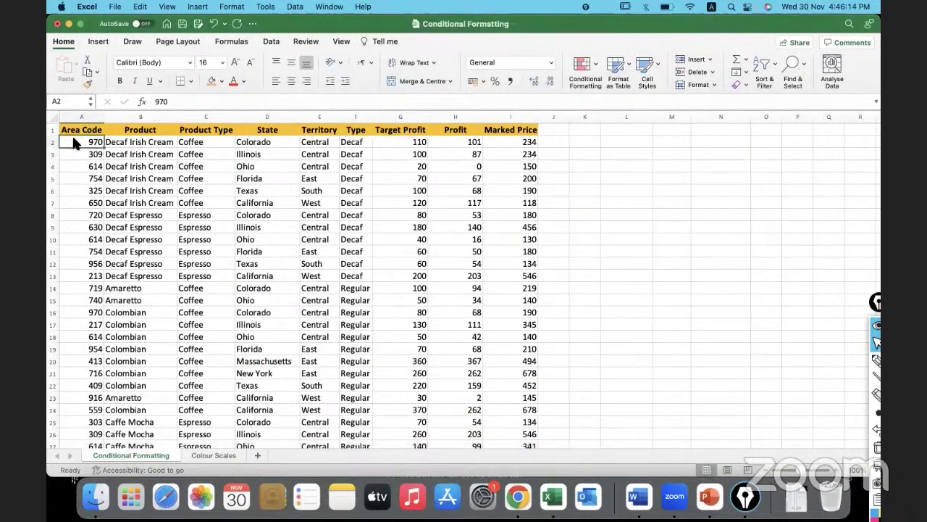
key(super+shift+Right)
key(super+shift+Down)
scroll(72, 142, up, 15)
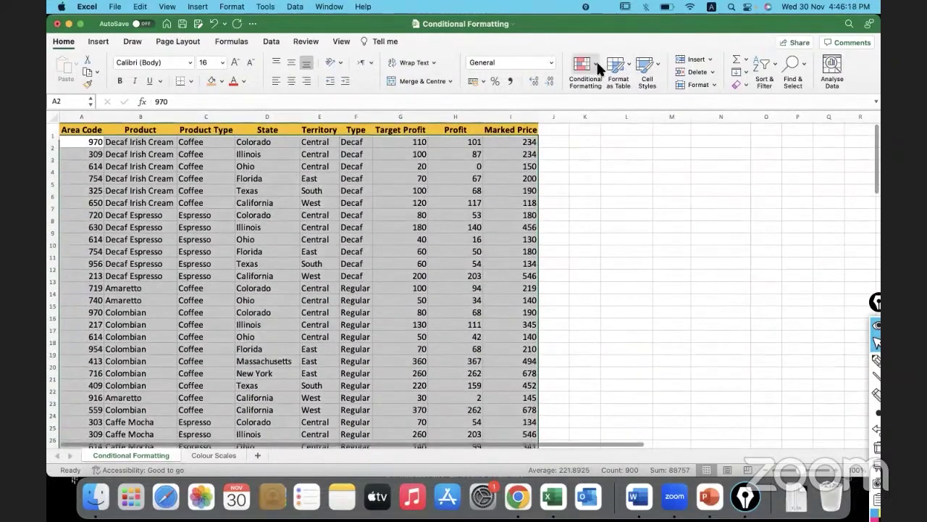
click(595, 61)
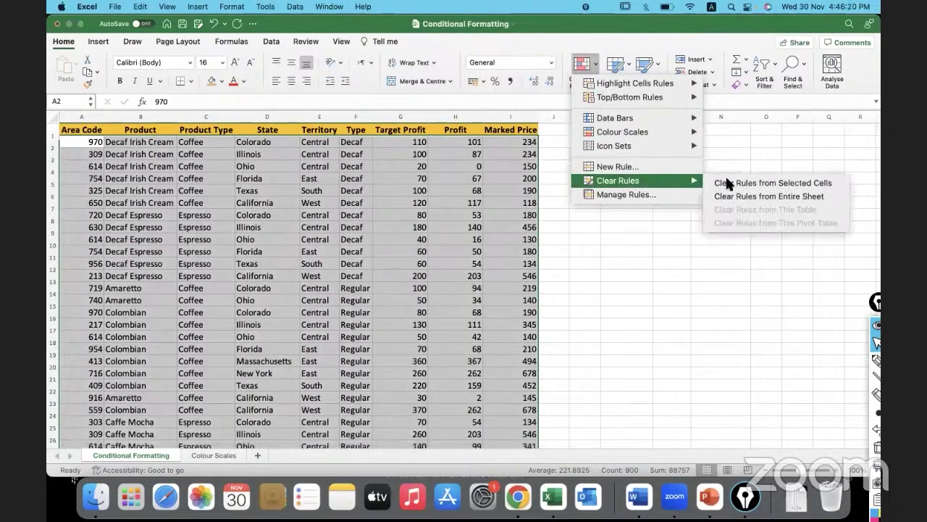
click(592, 63)
click(595, 66)
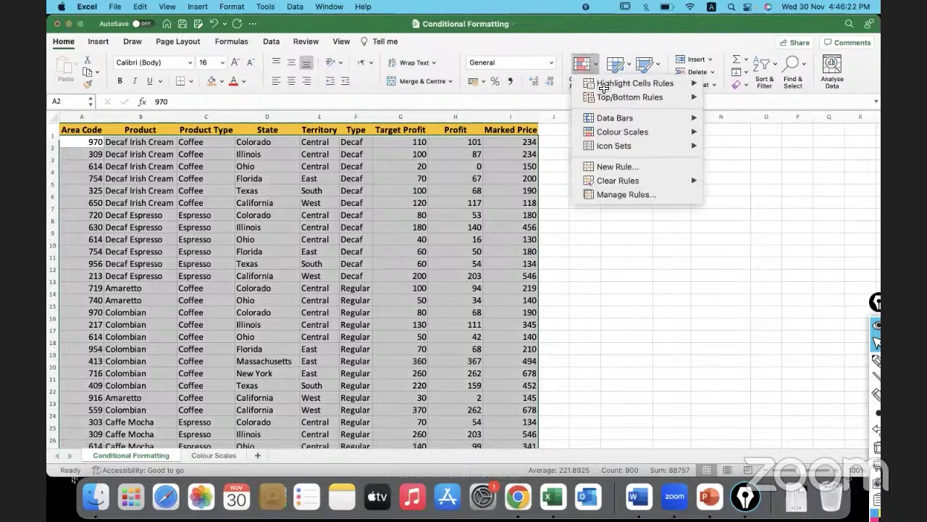
mouse_move(675, 84)
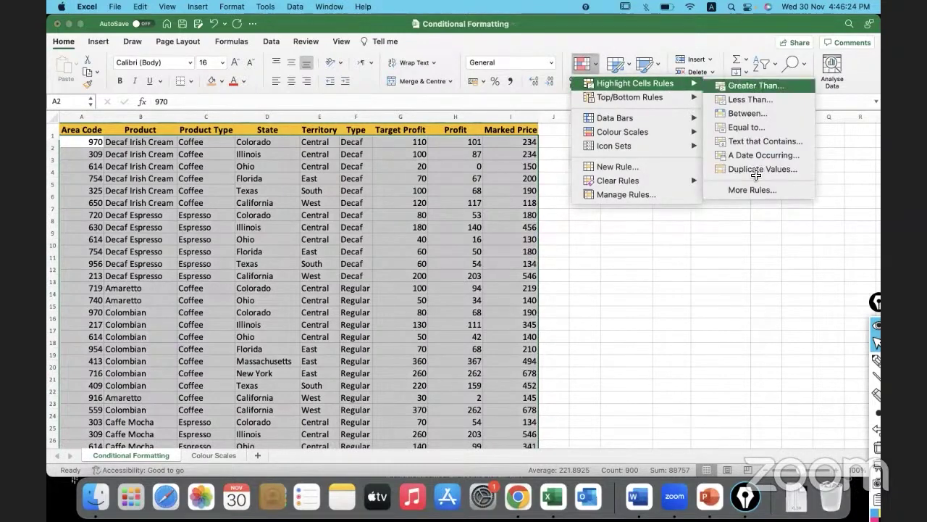
click(702, 188)
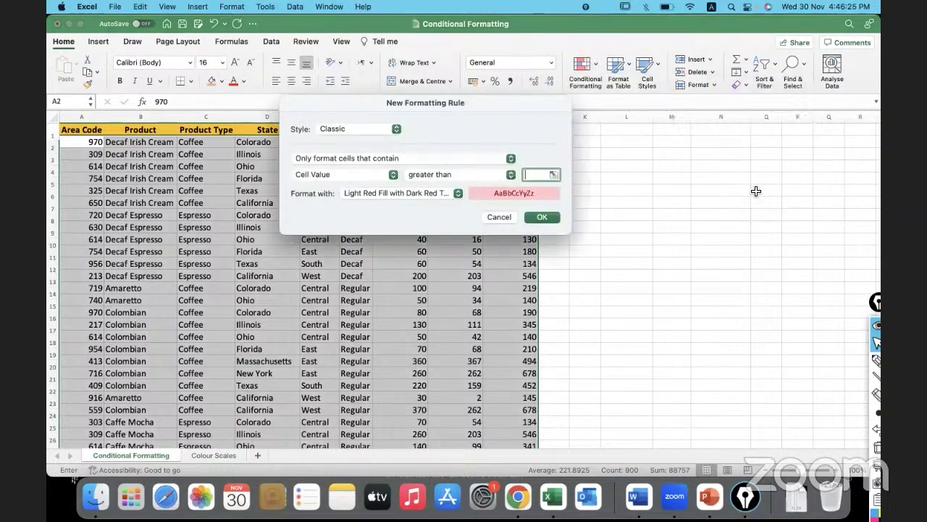
click(442, 156)
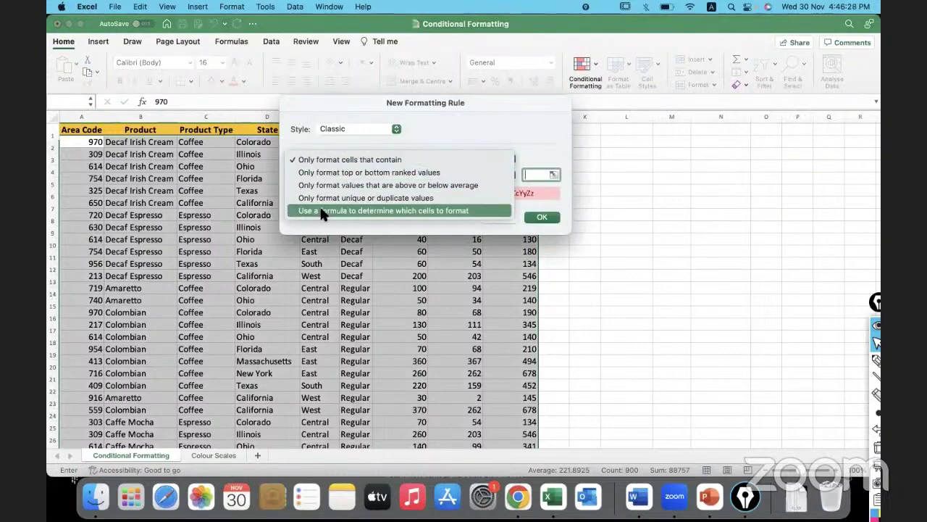
click(323, 211)
drag(343, 97, 606, 122)
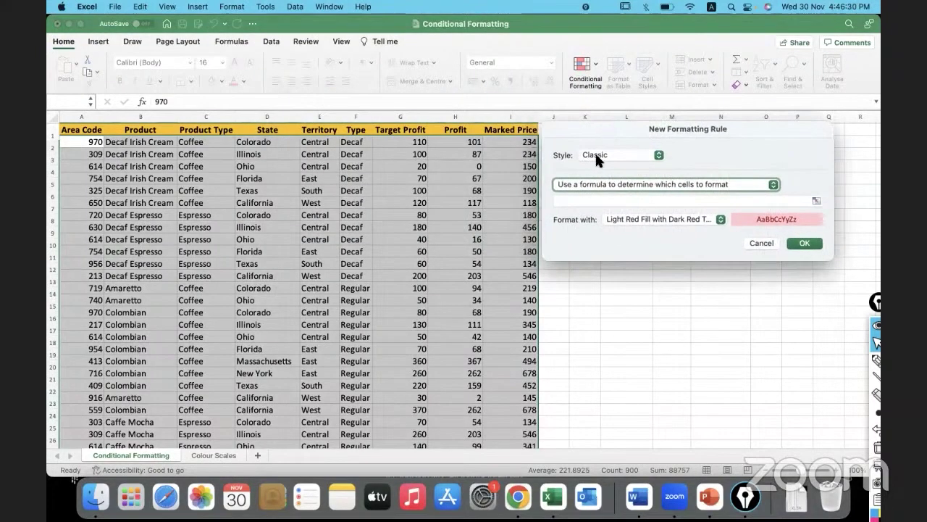
Enter =$G$2>100 as the rule's formula, referencing the first Target Profit cell.
click(569, 200)
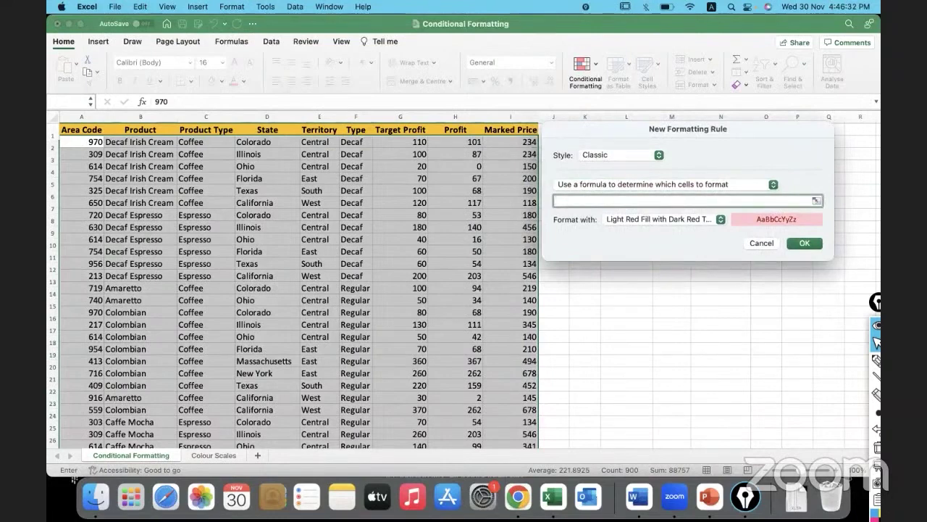
text(=)
click(409, 144)
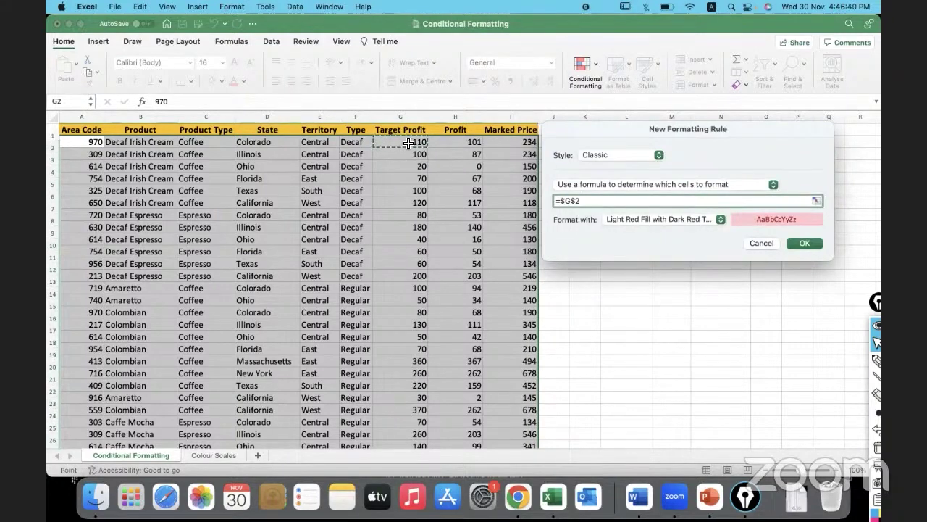
text(>100)
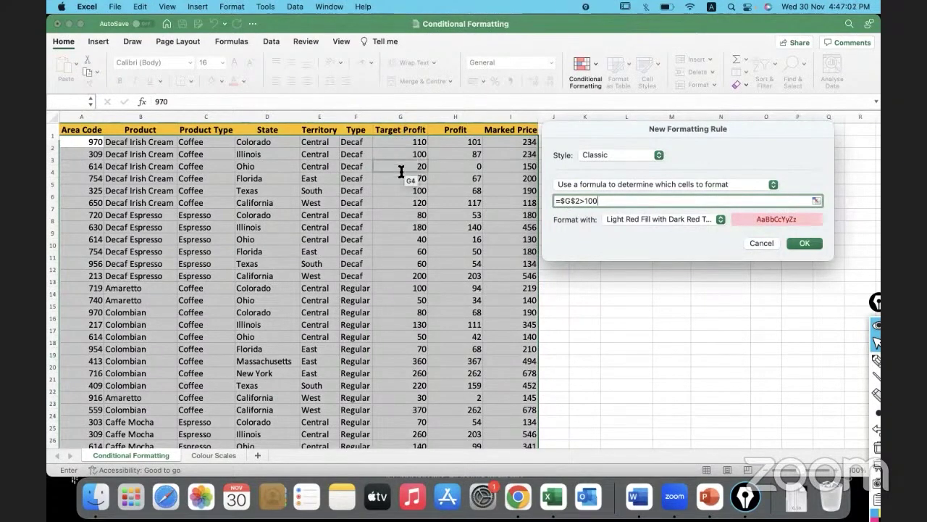
Switch to Epic Pen, handwrite an underlined "Mixed Referencing" note in the empty area beside the data, and return to the normal pointer.
click(876, 360)
click(825, 361)
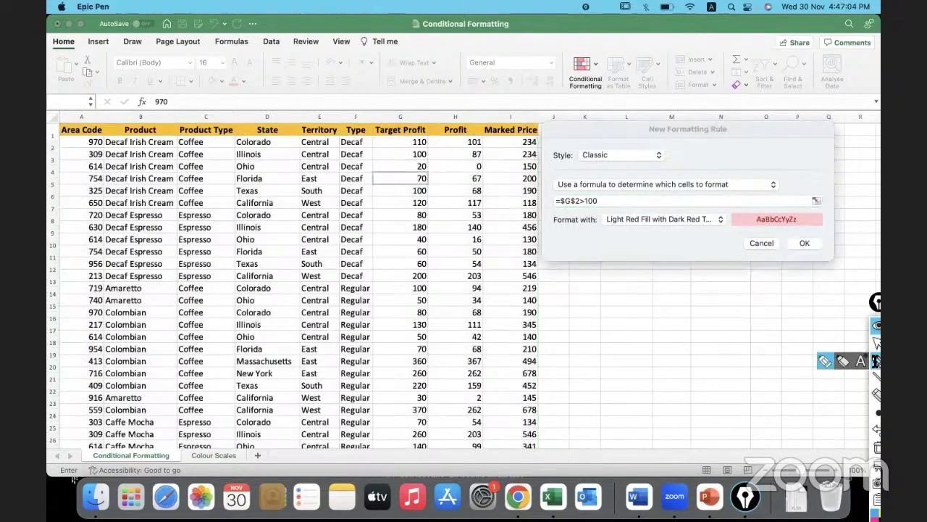
mouse_move(576, 403)
mouse_down()
mouse_move(590, 362)
mouse_move(607, 394)
mouse_move(633, 374)
mouse_move(666, 372)
mouse_move(662, 348)
mouse_move(658, 360)
mouse_up()
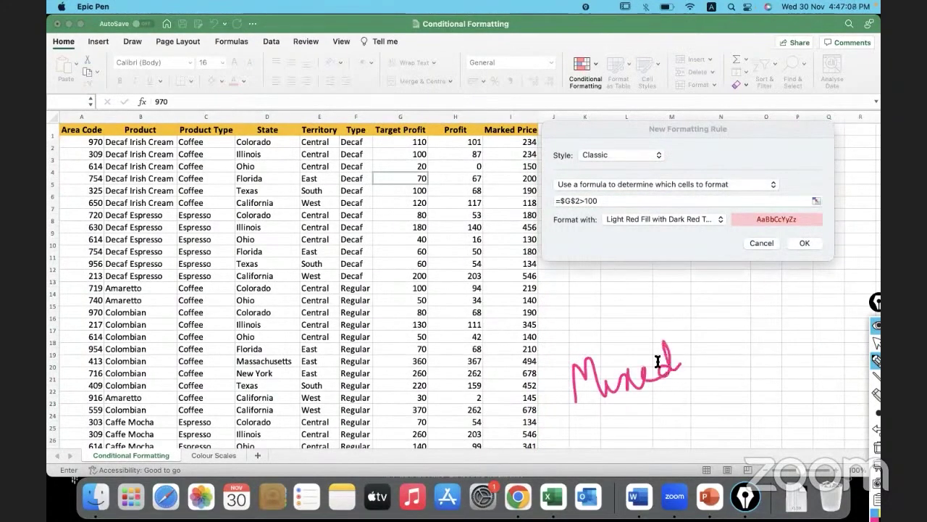
click(603, 370)
mouse_move(702, 355)
mouse_down()
mouse_move(715, 325)
mouse_move(745, 347)
mouse_move(769, 346)
mouse_move(787, 325)
mouse_move(861, 303)
mouse_move(871, 288)
mouse_up()
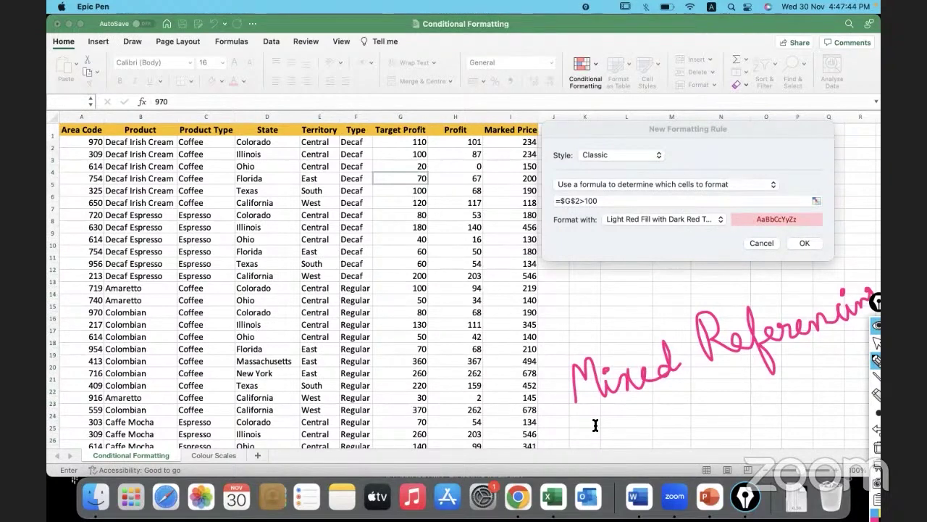
drag(595, 424, 824, 366)
click(878, 342)
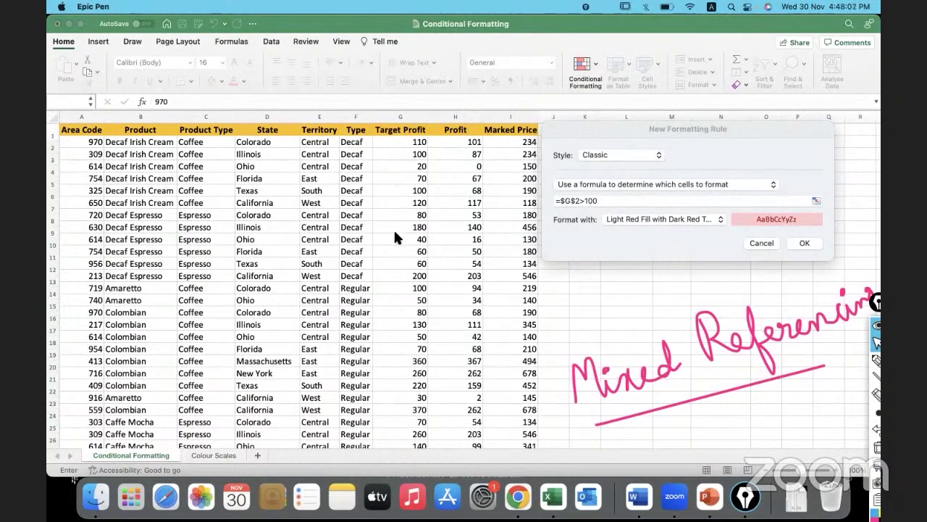
Delete the rule's formula and rebuild it as =$G$2>100, moving the cell reference from A2 across to G2.
click(575, 200)
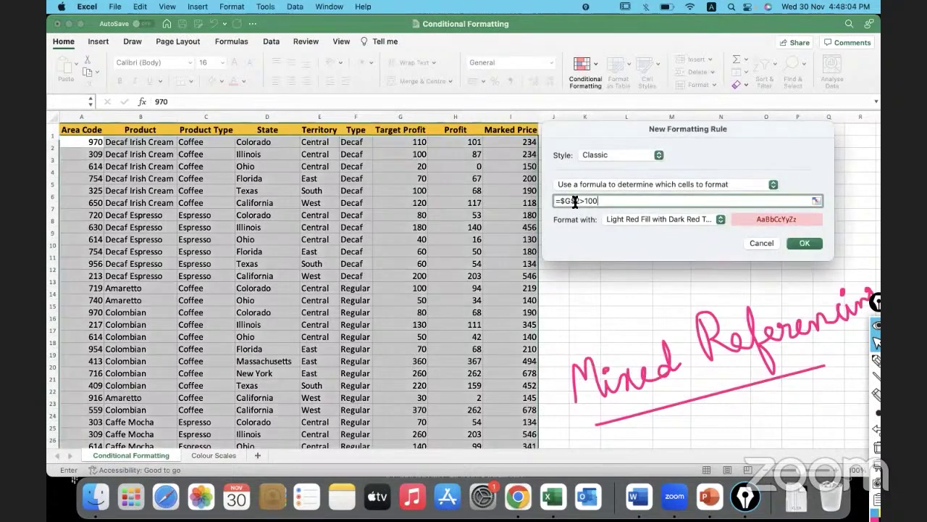
key(BackSpace)
click(81, 142)
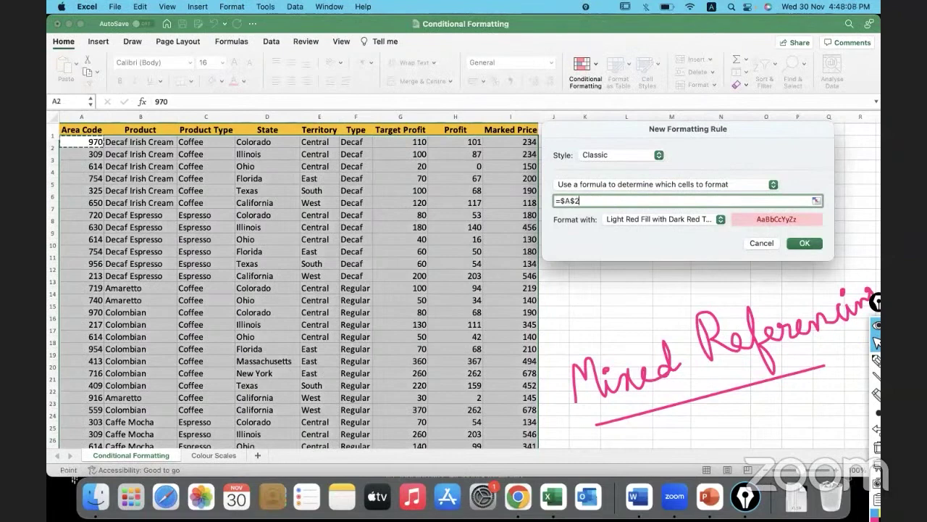
key(Right)
key(Right)
key(Right)
key(Right)
key(Right)
key(Right)
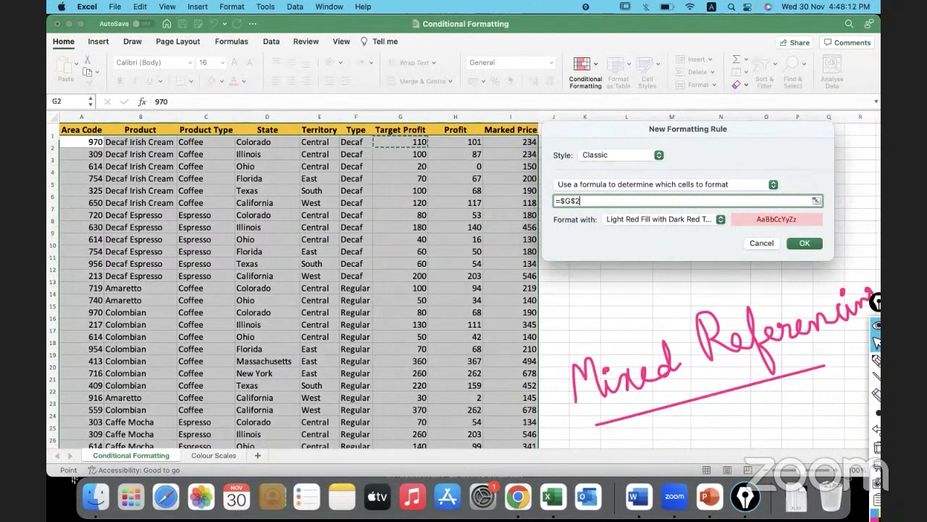
text(>10)
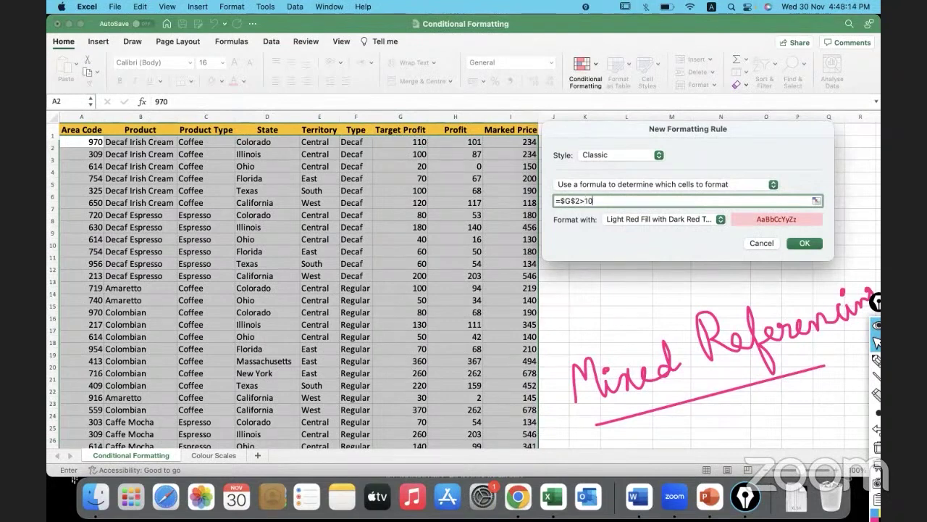
text(0)
Make the row reference relative so the formula reads =$G2>100, apply the rule with Light Red Fill with Dark Red Text, and deselect the data.
click(577, 200)
key(BackSpace)
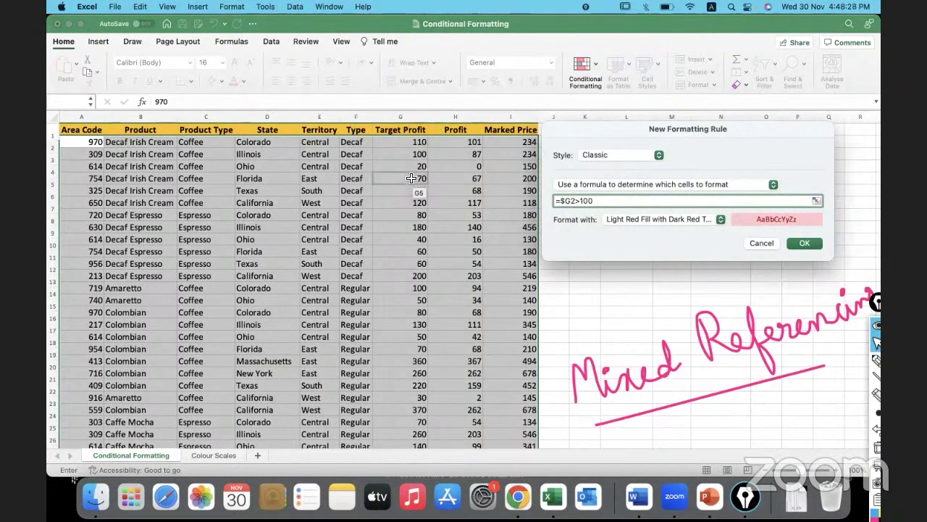
click(602, 202)
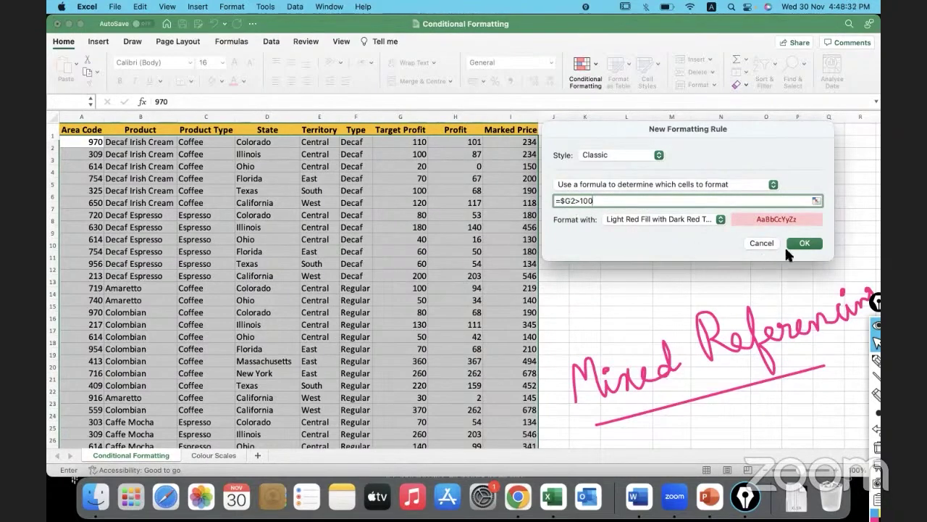
click(804, 244)
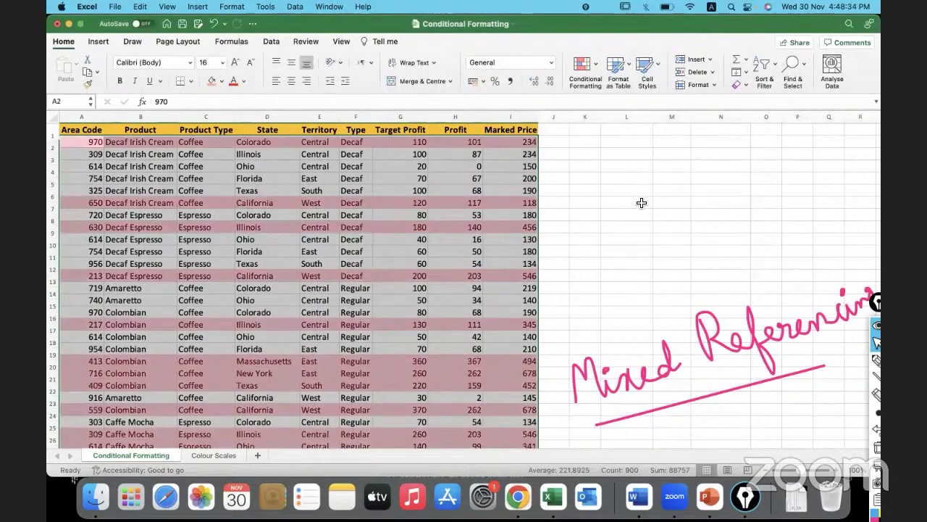
click(641, 202)
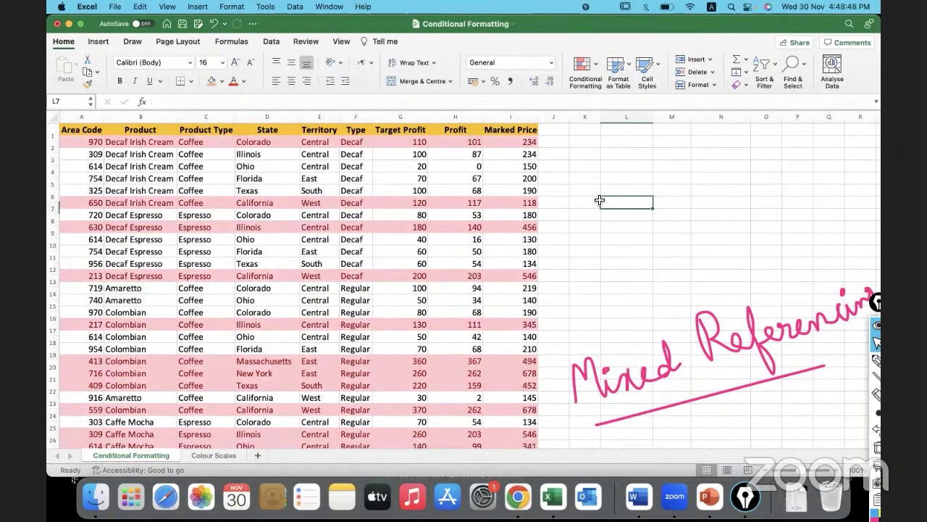
click(605, 179)
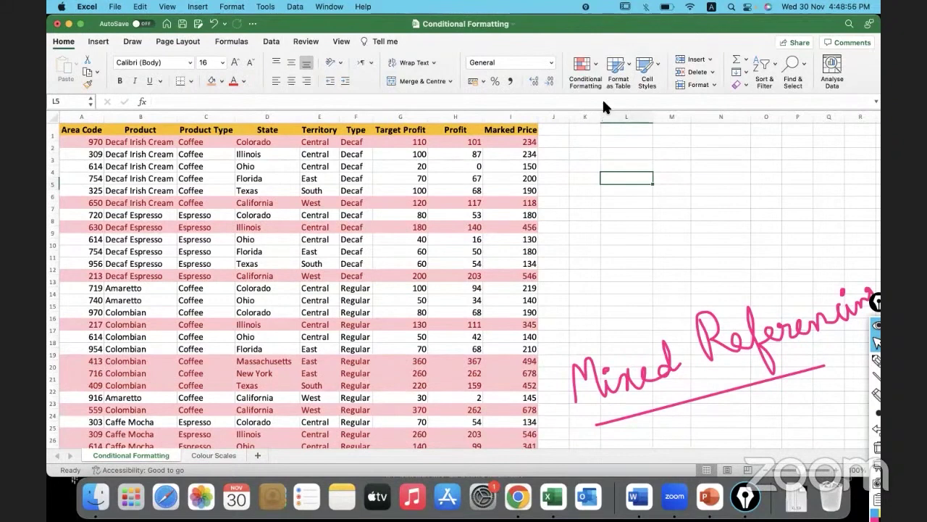
Clear the conditional formatting rules from the entire sheet and erase the handwritten Epic Pen note.
click(594, 65)
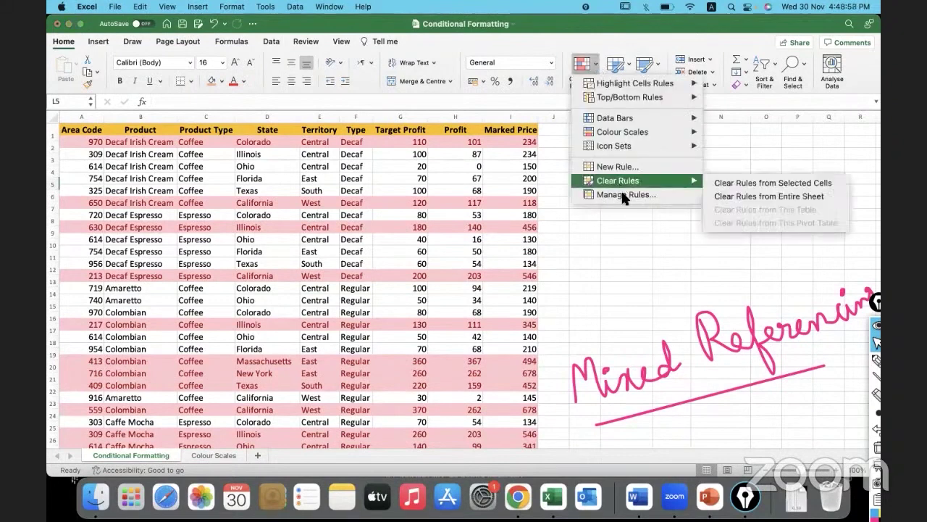
mouse_move(623, 188)
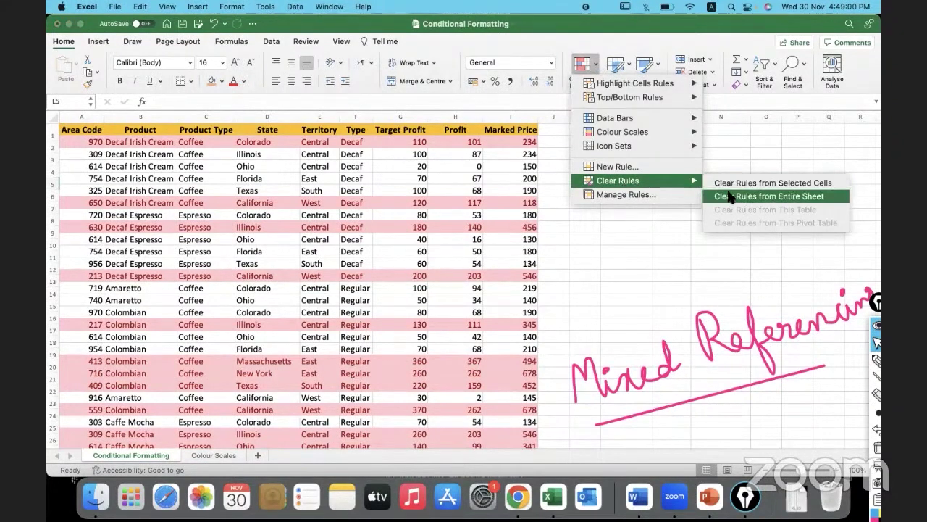
click(768, 196)
click(878, 447)
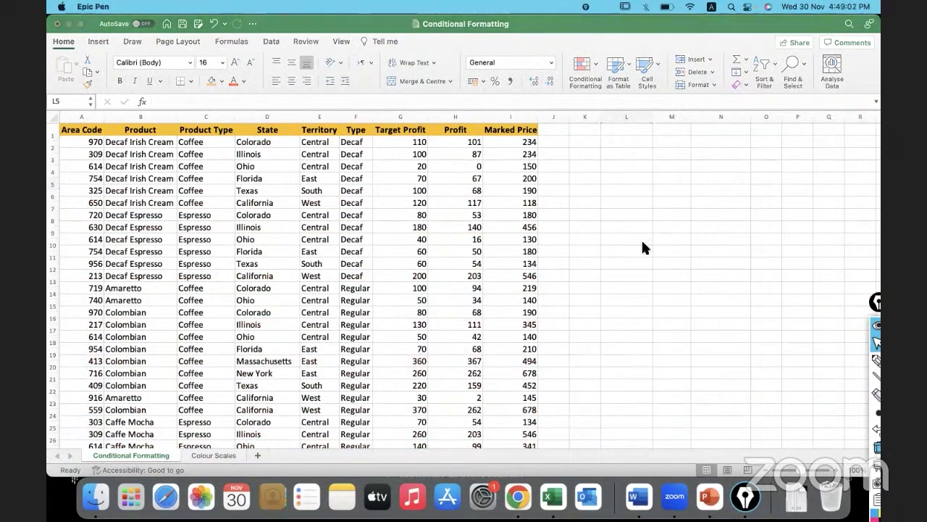
Try a Greater Than highlight rule on the first Profit cell, H2, with the value >100 and Green Fill with Dark Green Text.
click(437, 142)
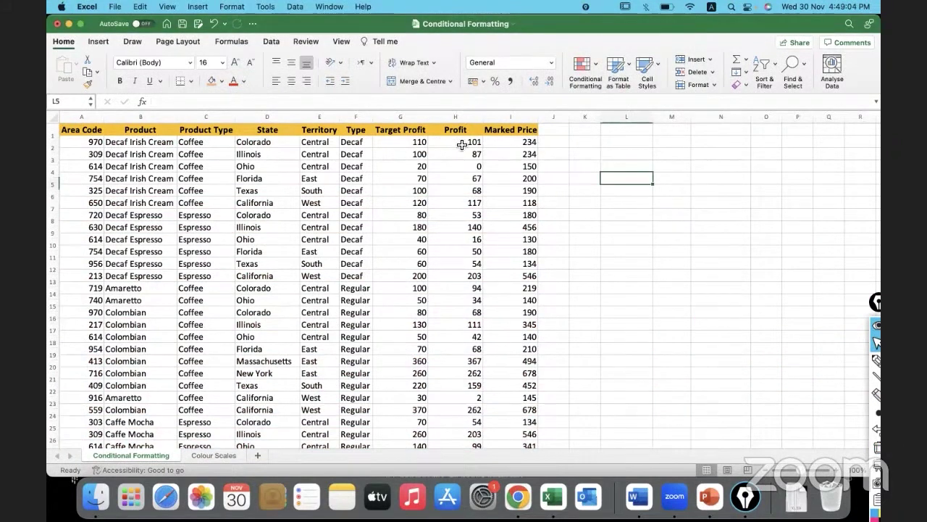
click(463, 144)
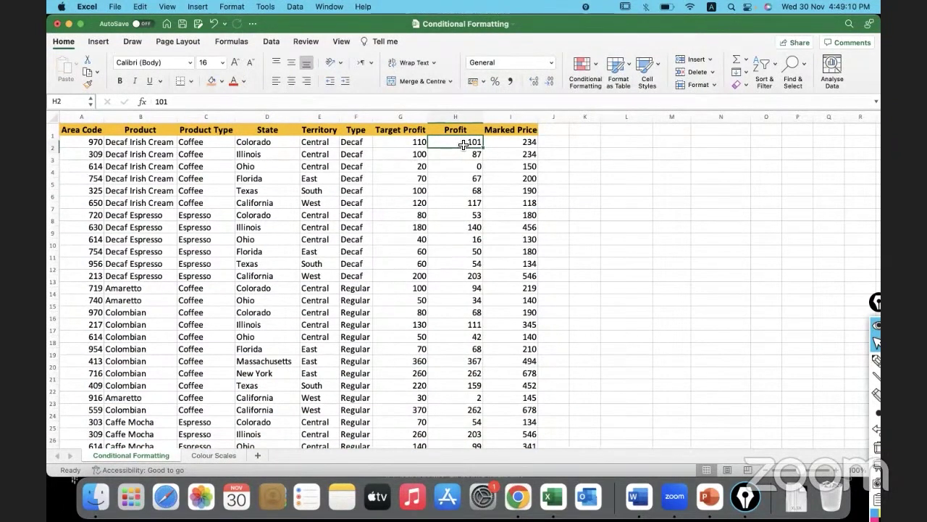
click(595, 61)
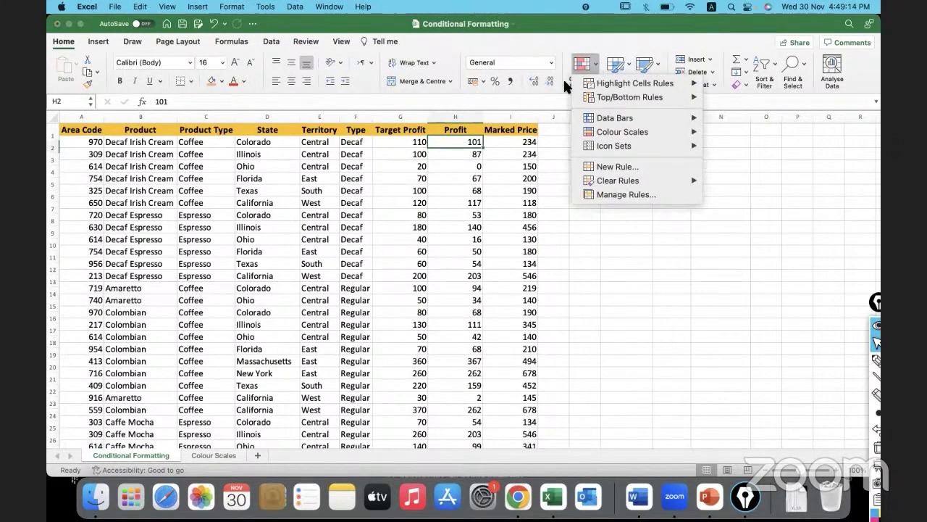
mouse_move(613, 176)
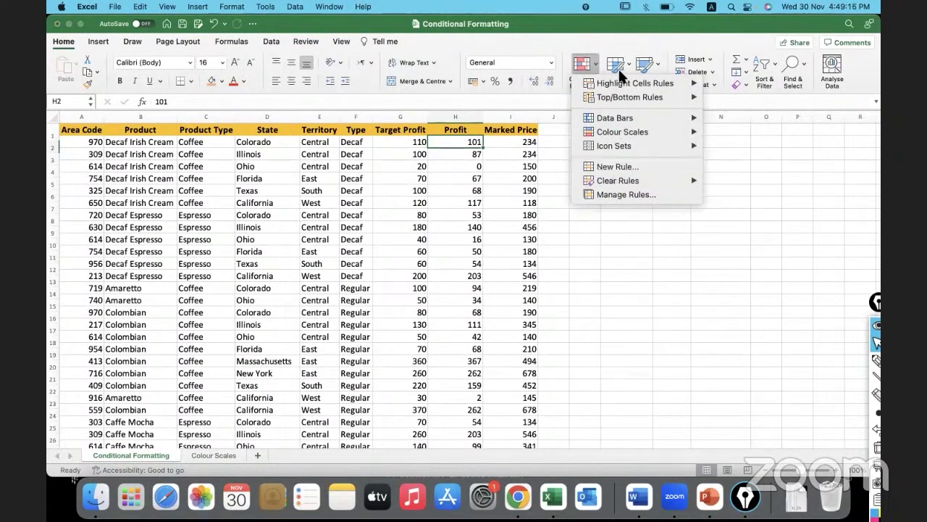
mouse_move(621, 83)
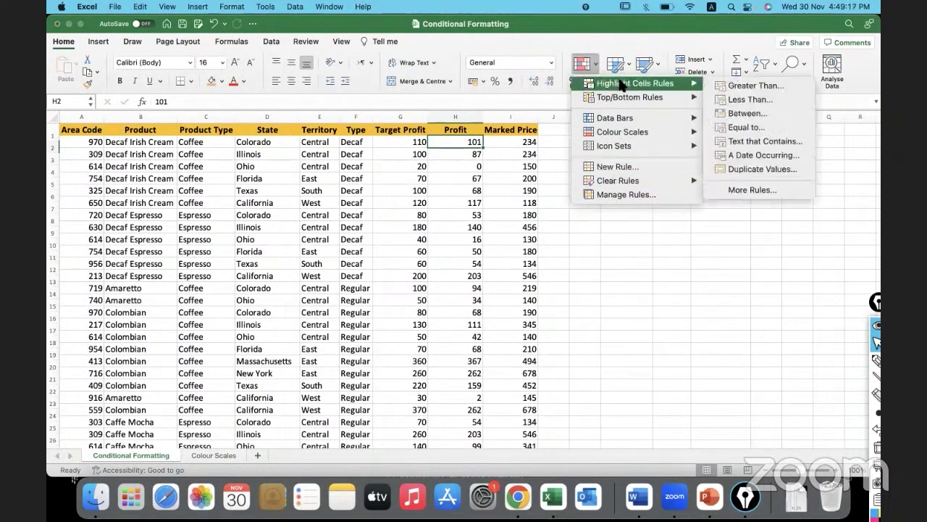
click(751, 87)
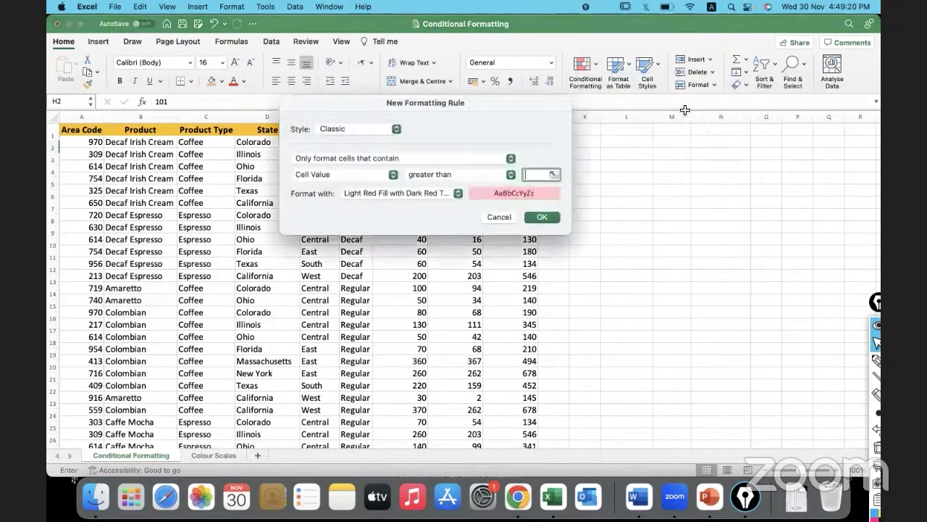
drag(448, 106, 673, 188)
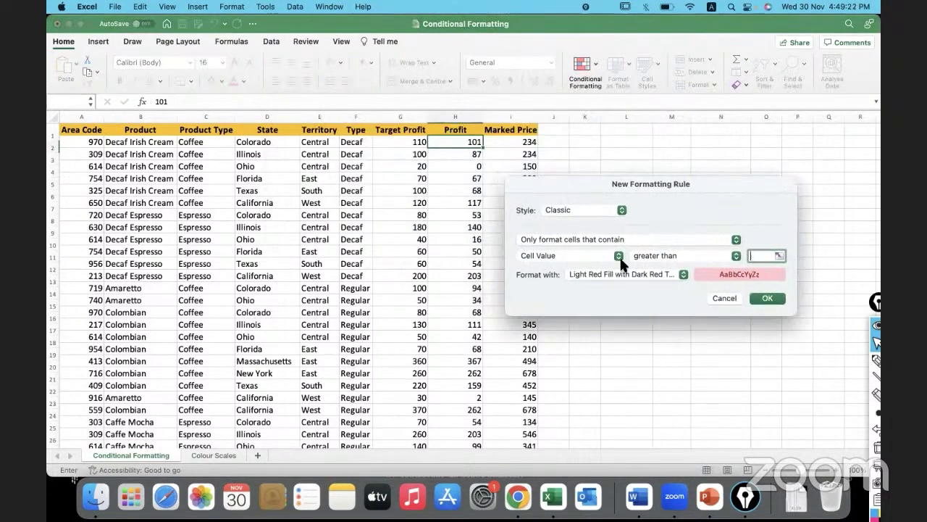
click(763, 253)
text(>100)
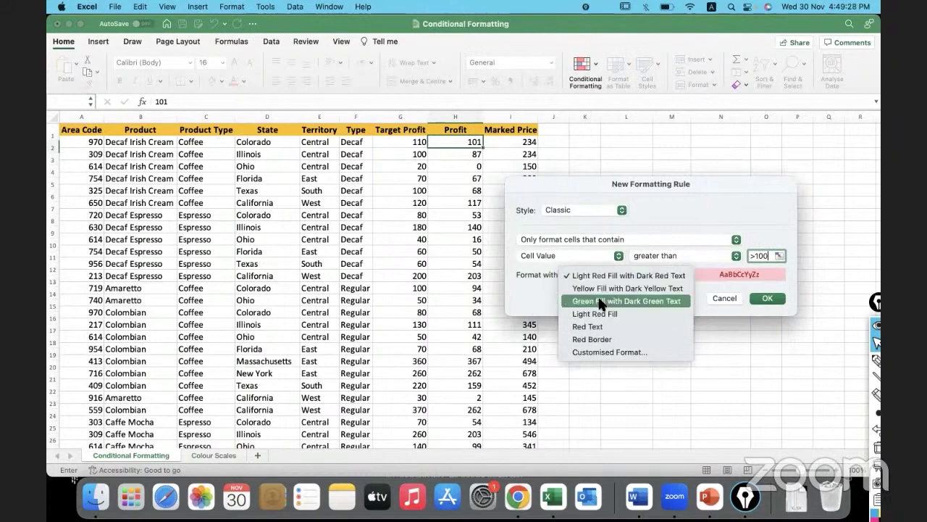
click(621, 300)
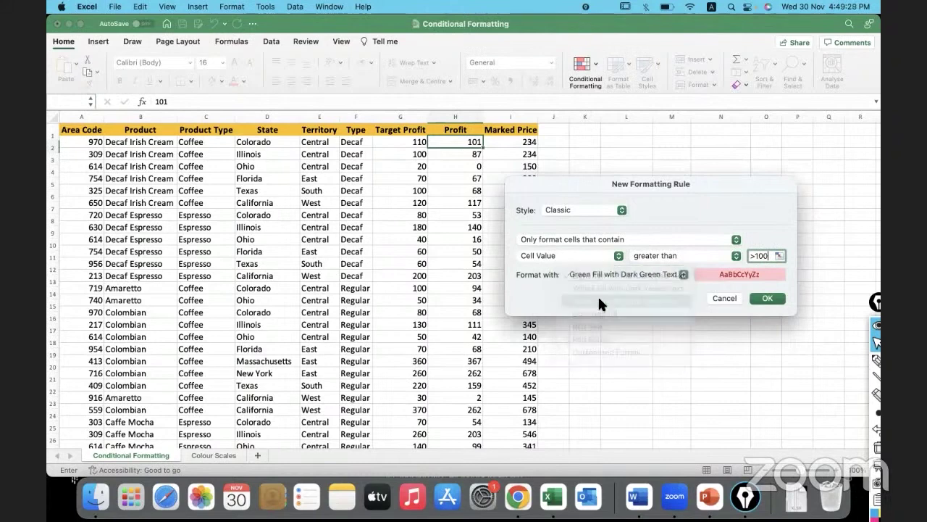
click(767, 298)
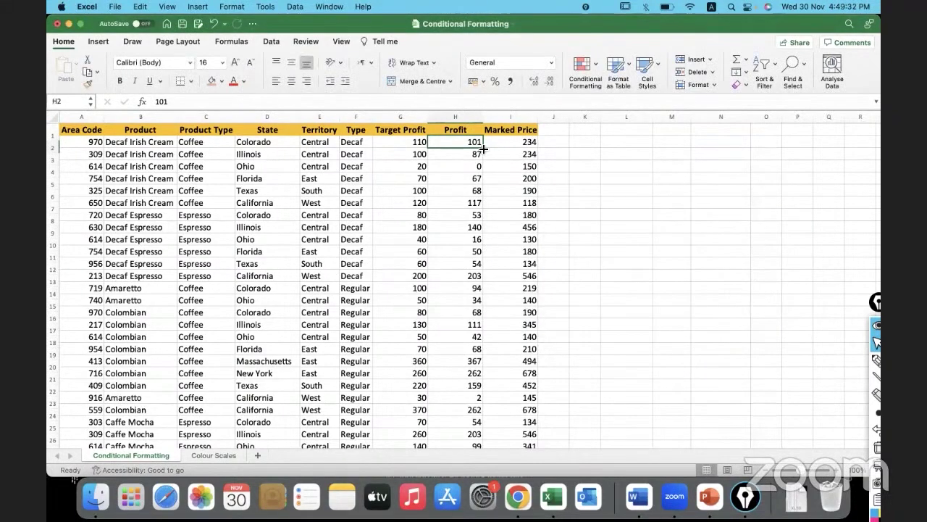
Fill cell H2 down the Profit column and restrict the fill to formatting only.
double_click(484, 147)
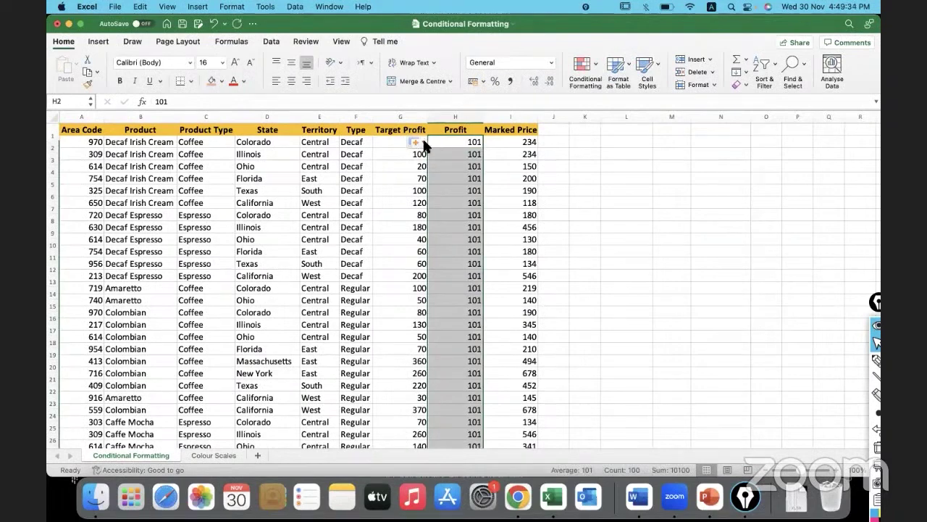
click(423, 144)
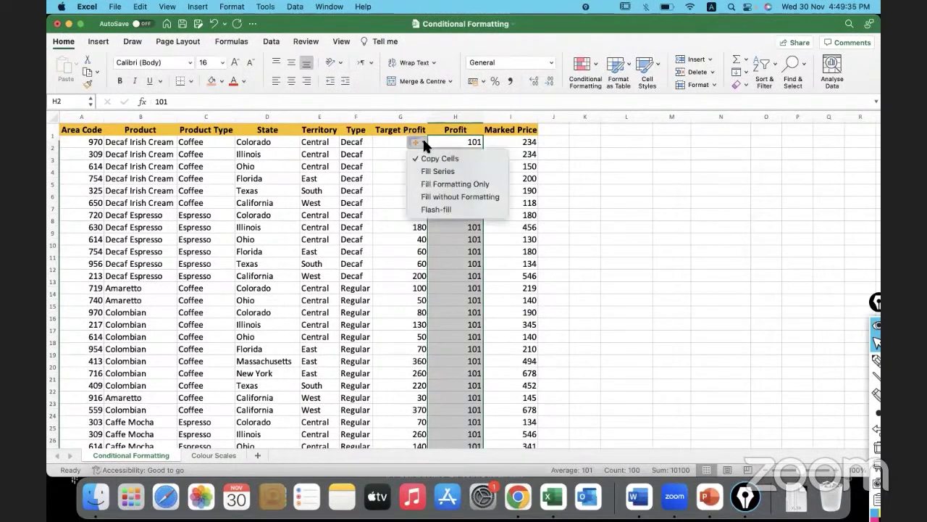
click(428, 179)
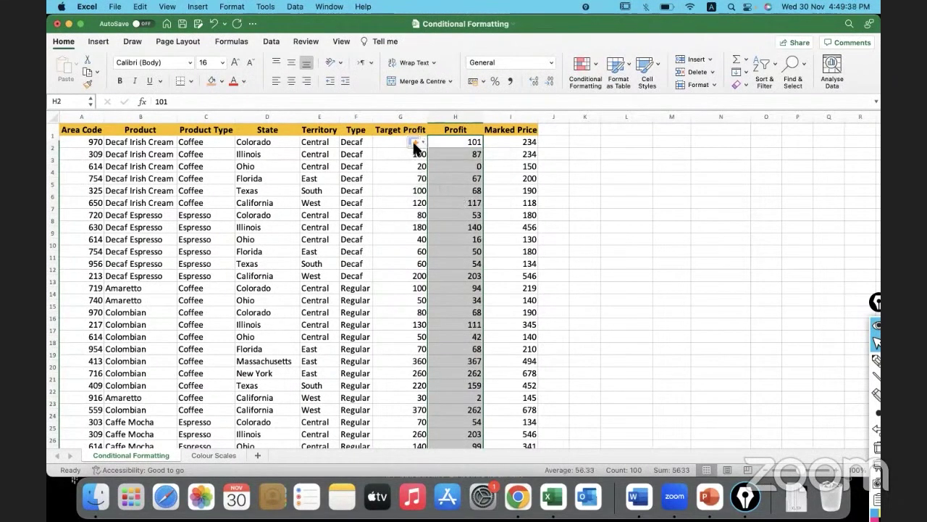
click(467, 142)
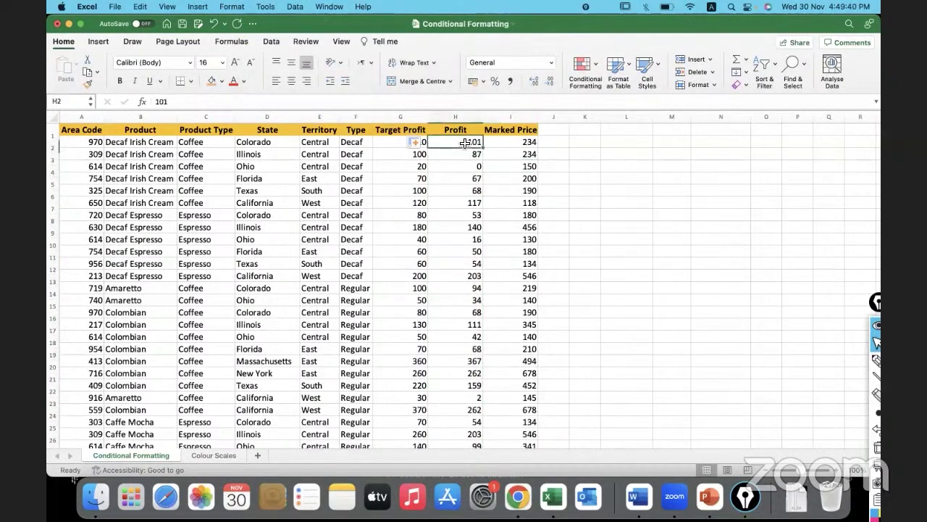
click(417, 142)
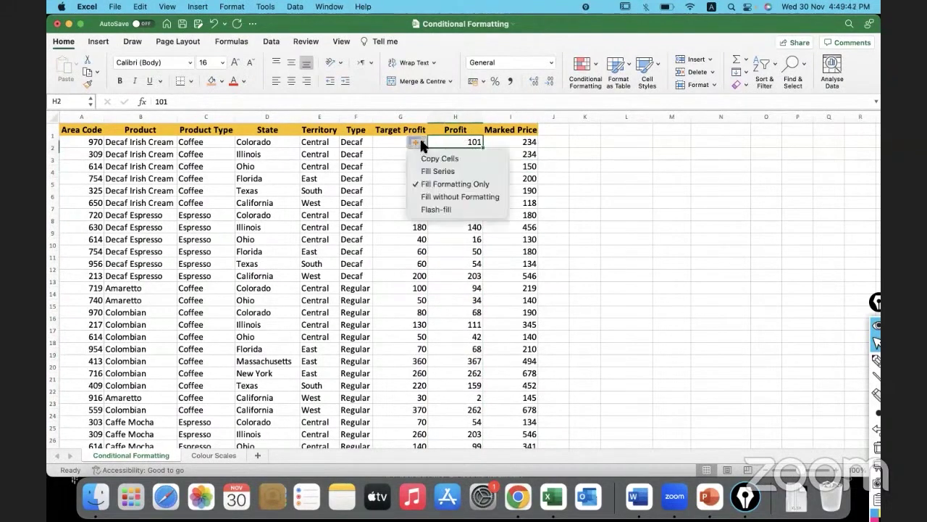
click(461, 139)
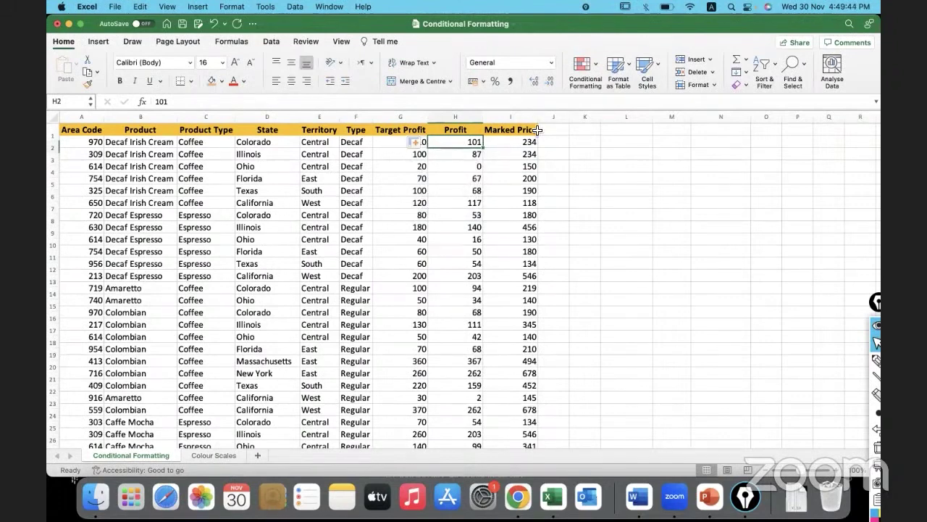
Examine the Profit rule's condition and applied range in the rule manager and its edit dialog, and close them.
click(594, 60)
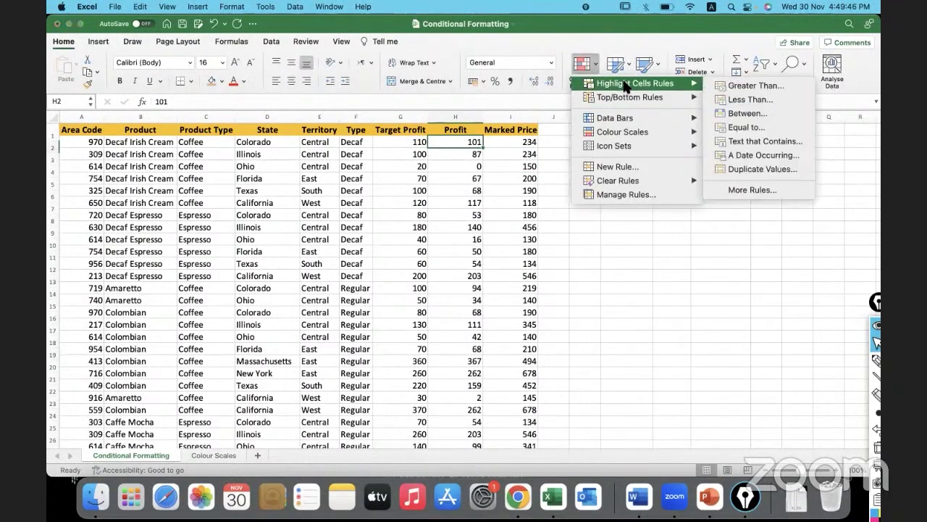
click(623, 195)
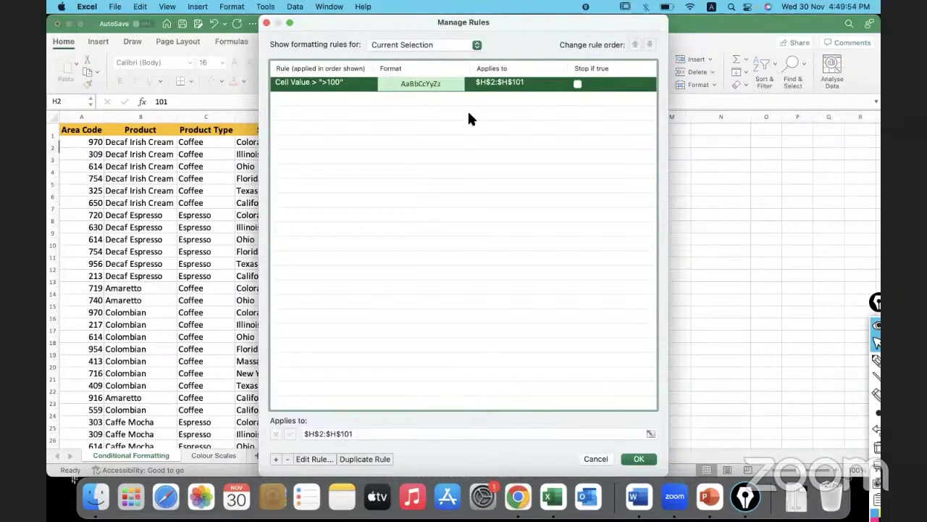
click(313, 458)
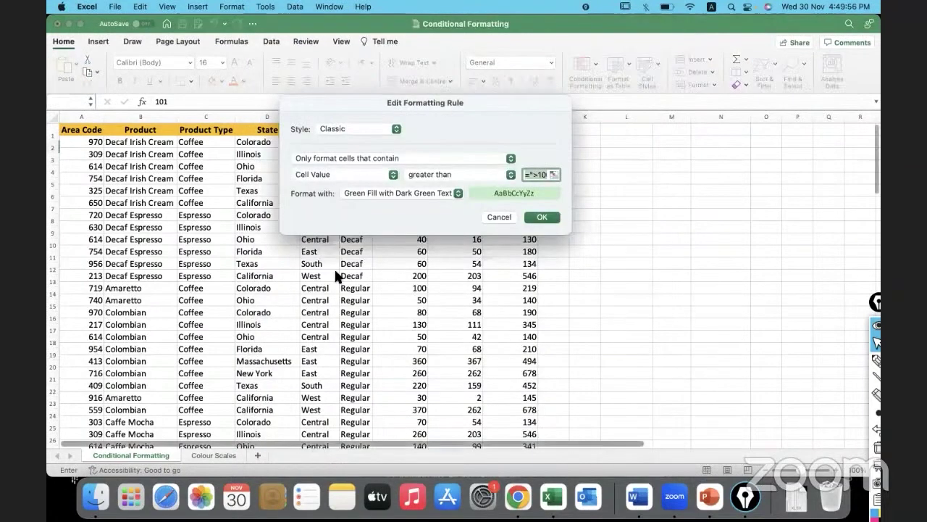
drag(365, 102, 643, 160)
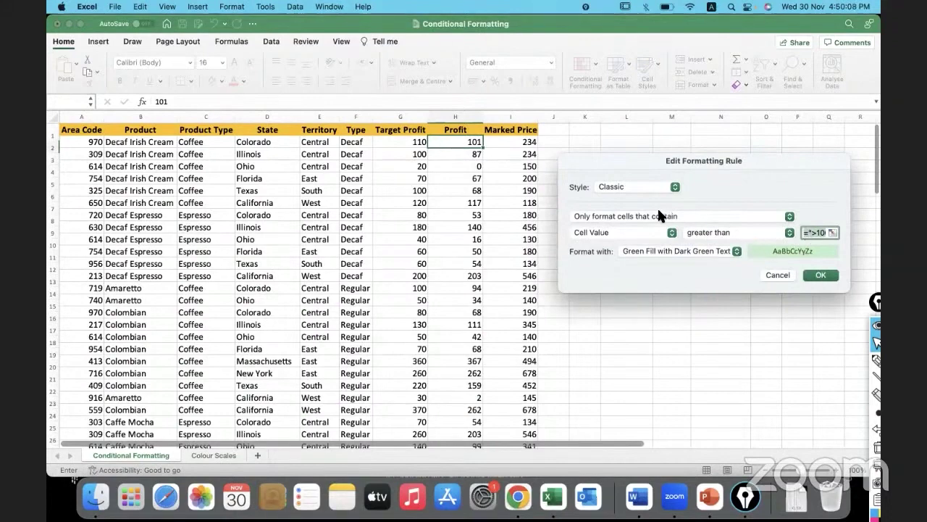
click(813, 280)
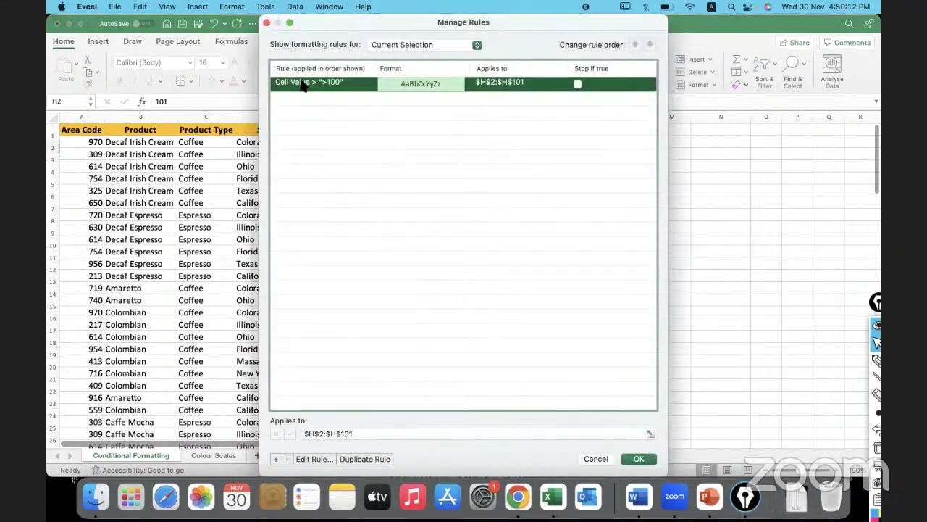
click(267, 24)
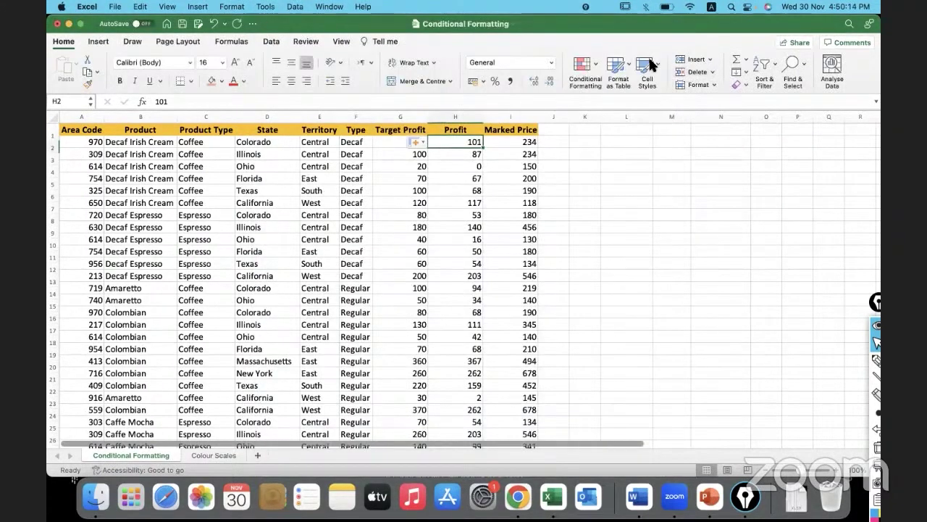
Clear the mistaken >100 conditional formatting rule from the sheet.
click(596, 65)
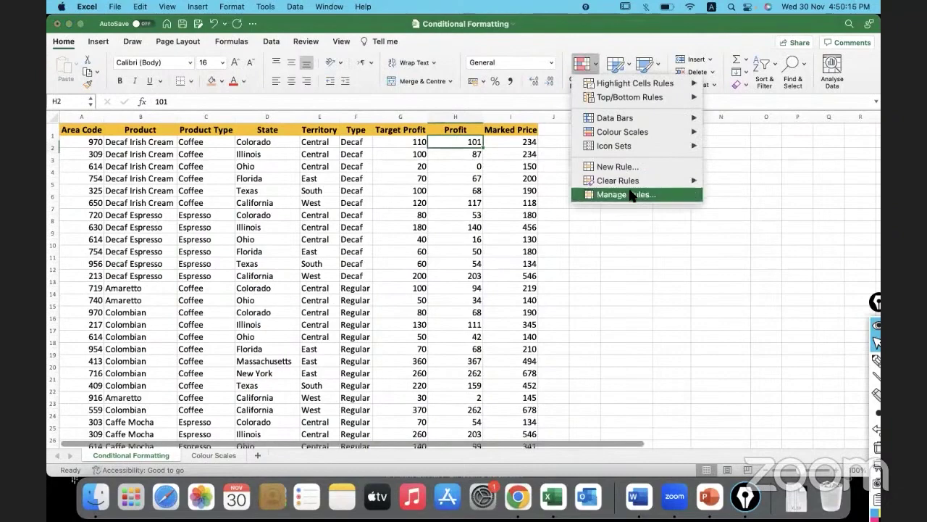
mouse_move(628, 180)
click(742, 197)
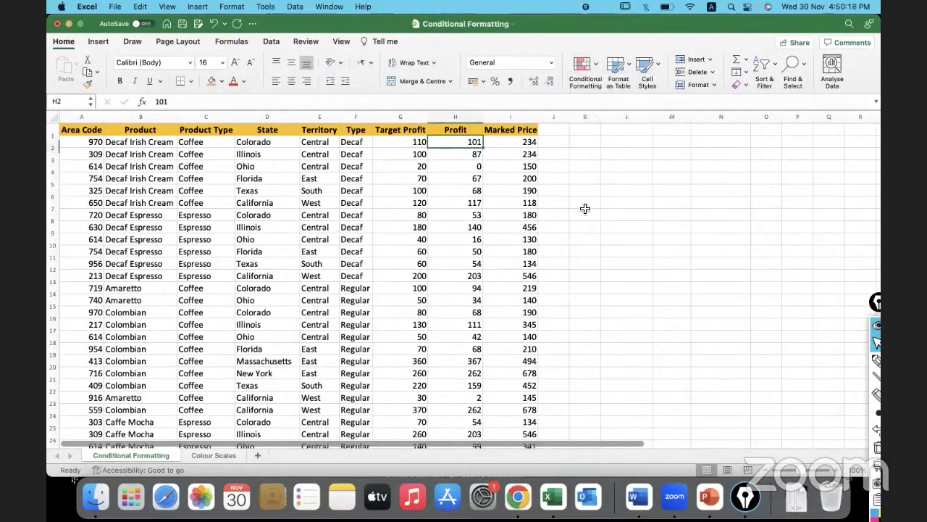
click(585, 204)
Select all the Profit values from H2 down and set up a Greater Than highlight rule with a threshold of 100.
click(451, 140)
key(super+shift+Down)
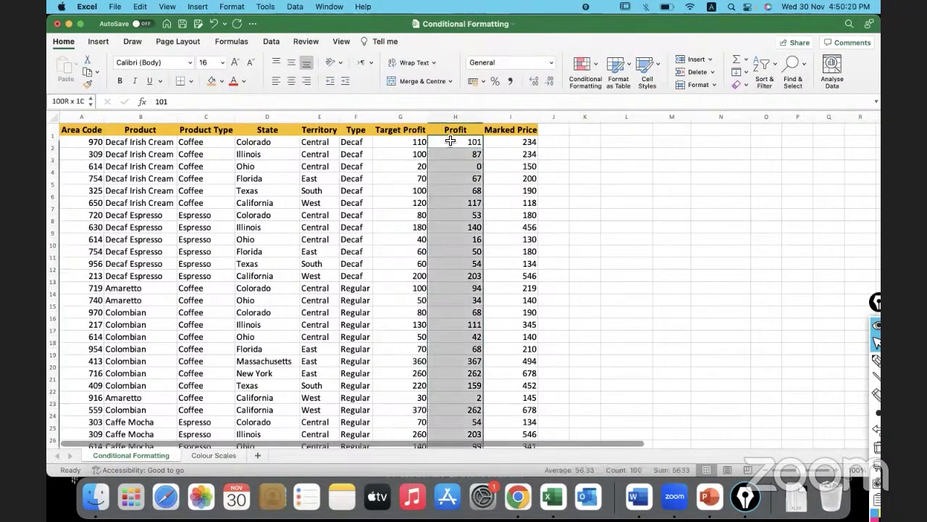
scroll(470, 192, up, 15)
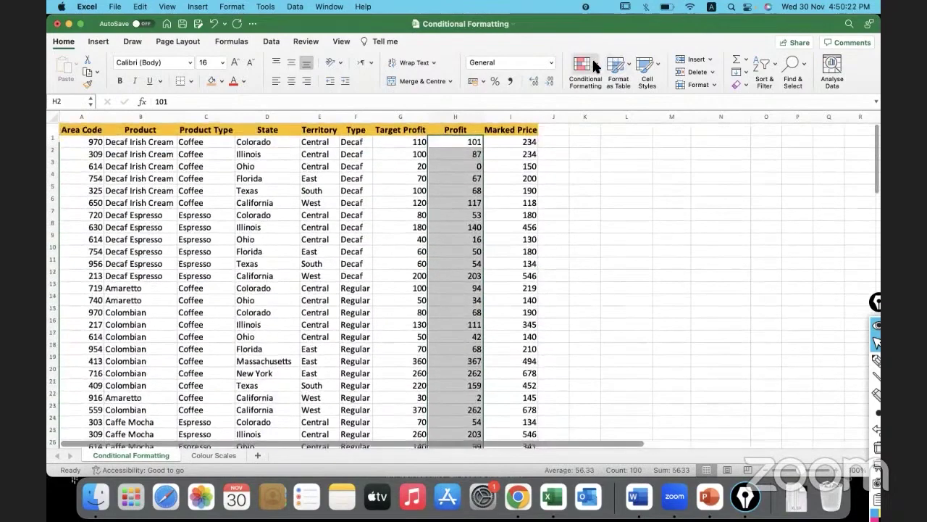
click(591, 61)
mouse_move(623, 88)
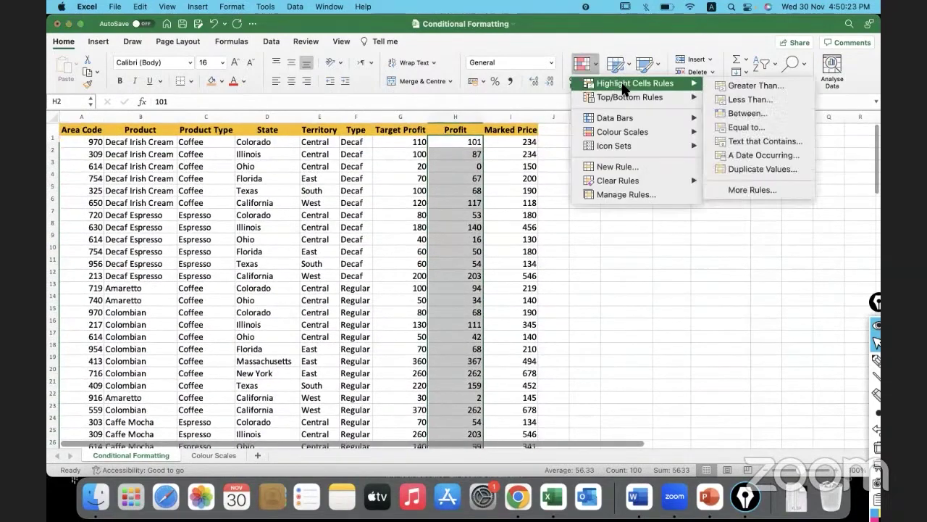
click(764, 90)
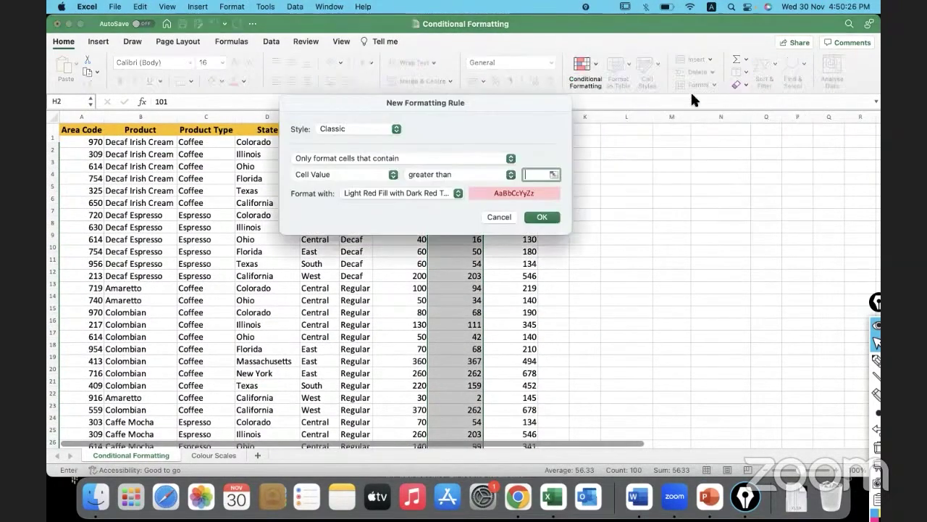
click(540, 176)
text(100)
Set the rule's format to Green Fill with Dark Green Text, apply it and deselect the Profit values.
drag(427, 106, 721, 137)
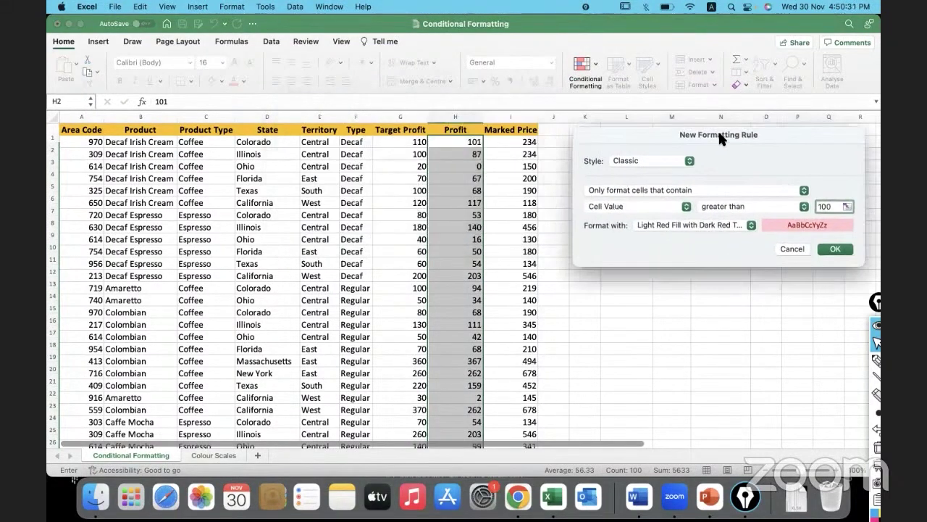
click(751, 225)
click(687, 250)
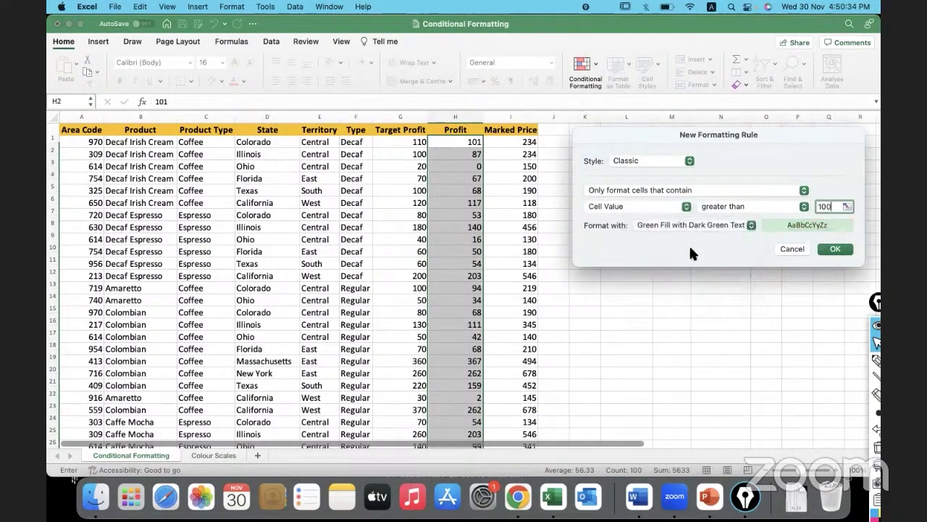
click(833, 249)
click(606, 214)
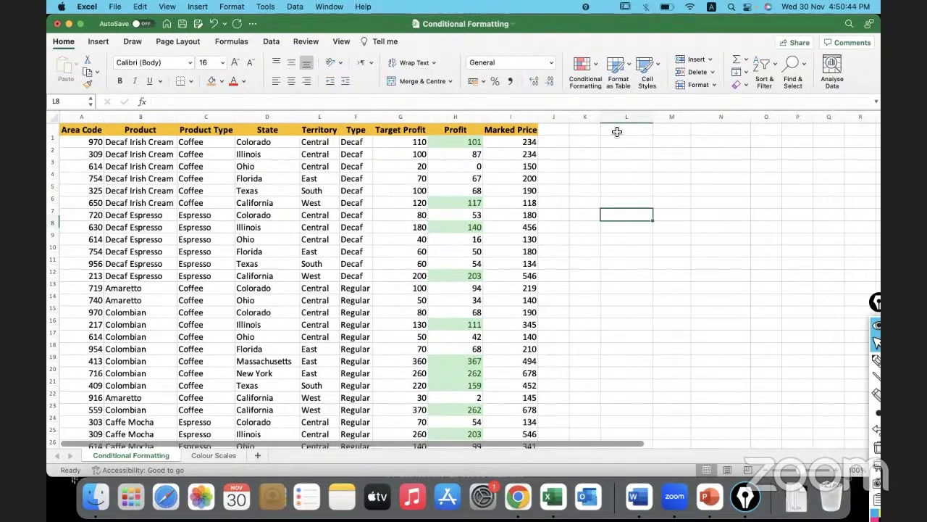
Try to add a Less Than 50 highlight rule without selecting the Profit values first.
click(593, 58)
mouse_move(607, 88)
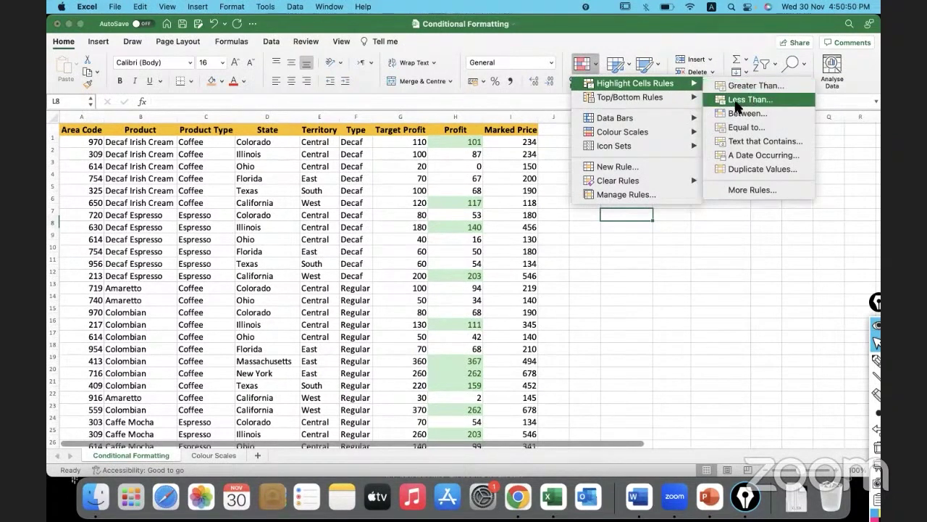
click(760, 99)
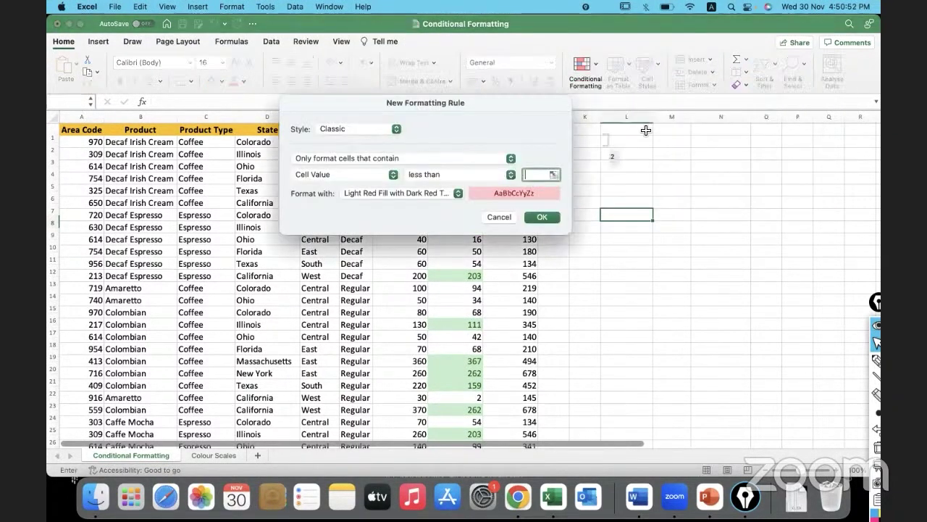
text(50)
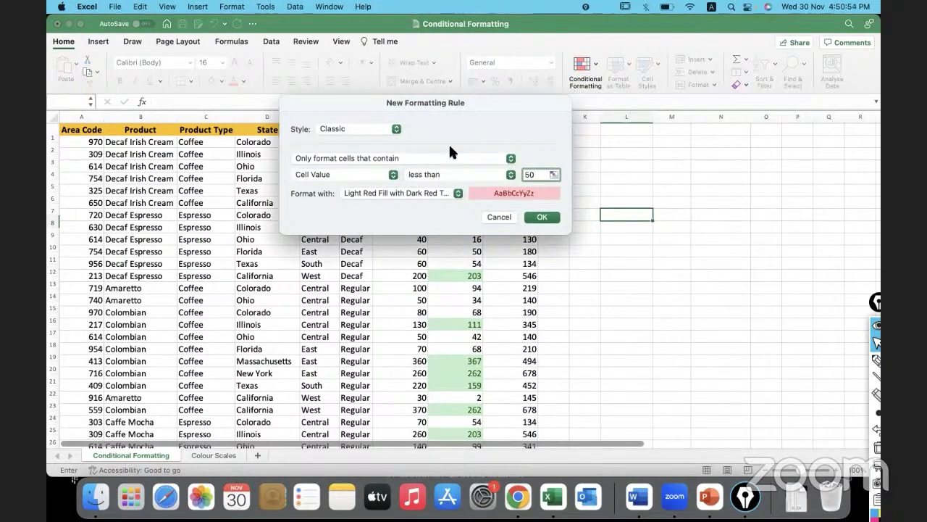
drag(411, 105, 673, 136)
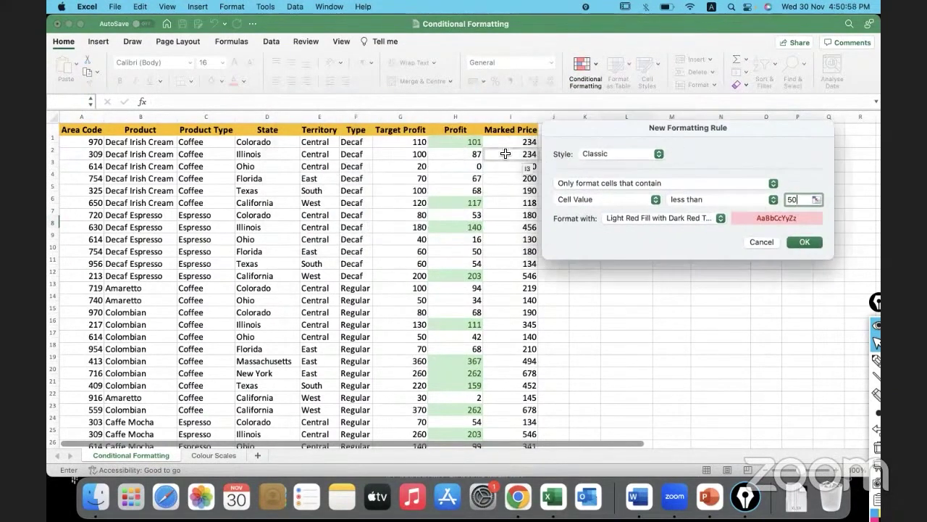
click(800, 242)
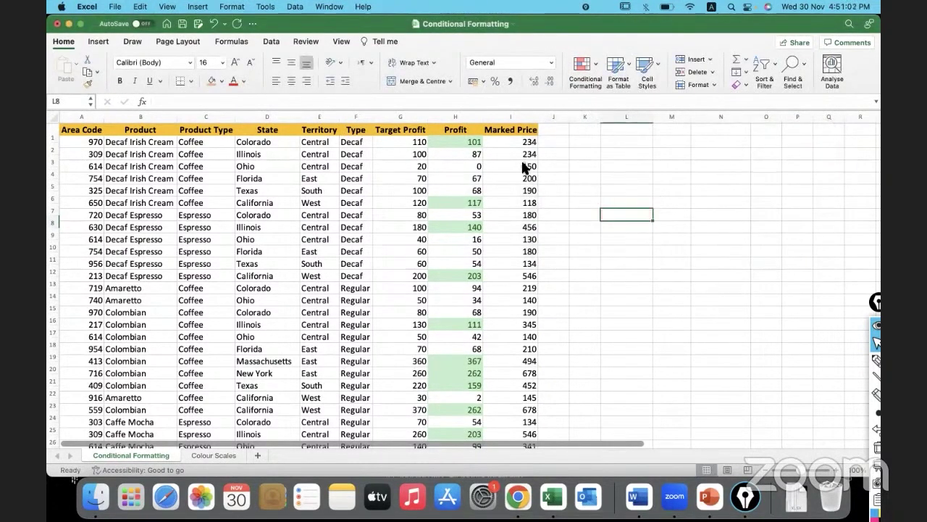
Select all the Profit values from H2 down and check their existing formatting rules in the rule manager.
click(452, 140)
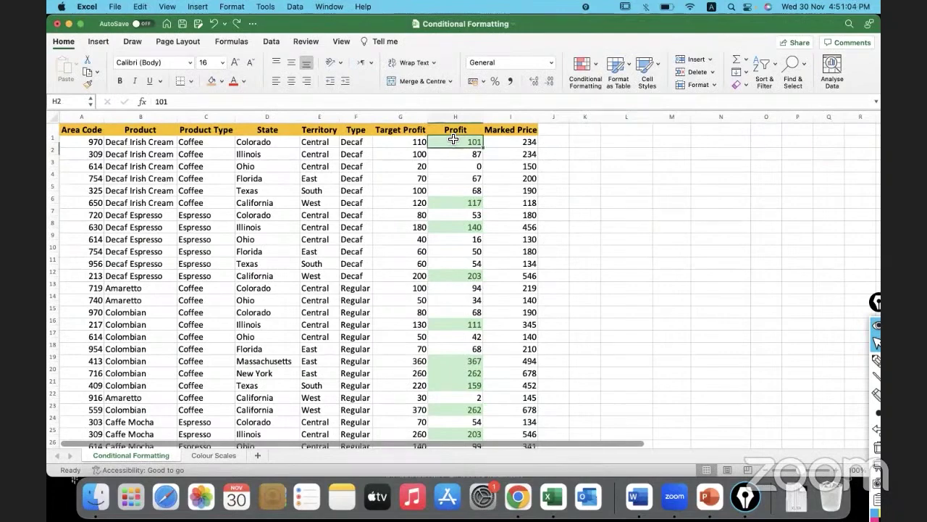
key(super+shift+Down)
scroll(515, 227, up, 20)
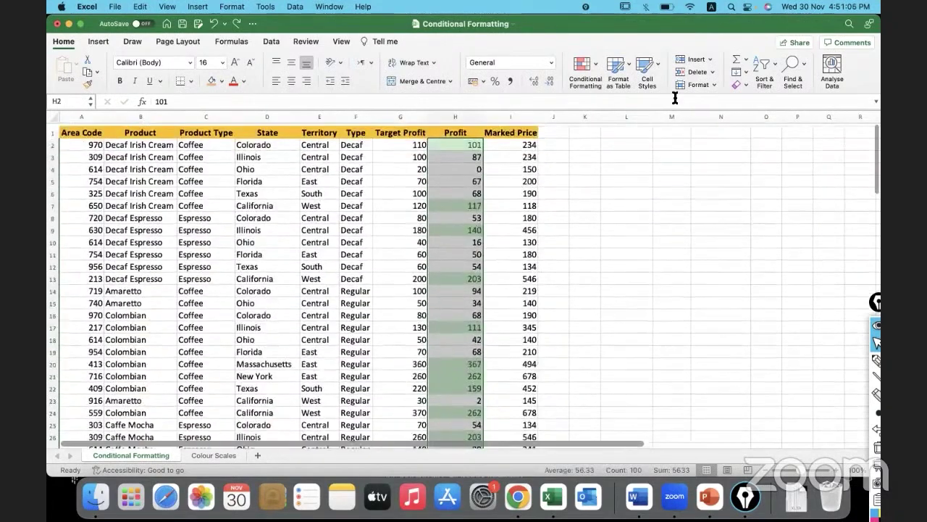
click(594, 60)
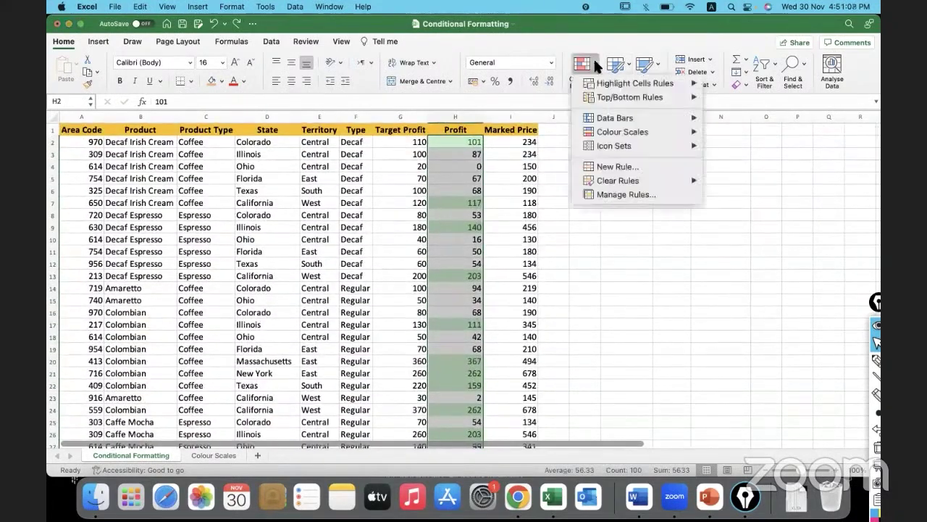
click(623, 194)
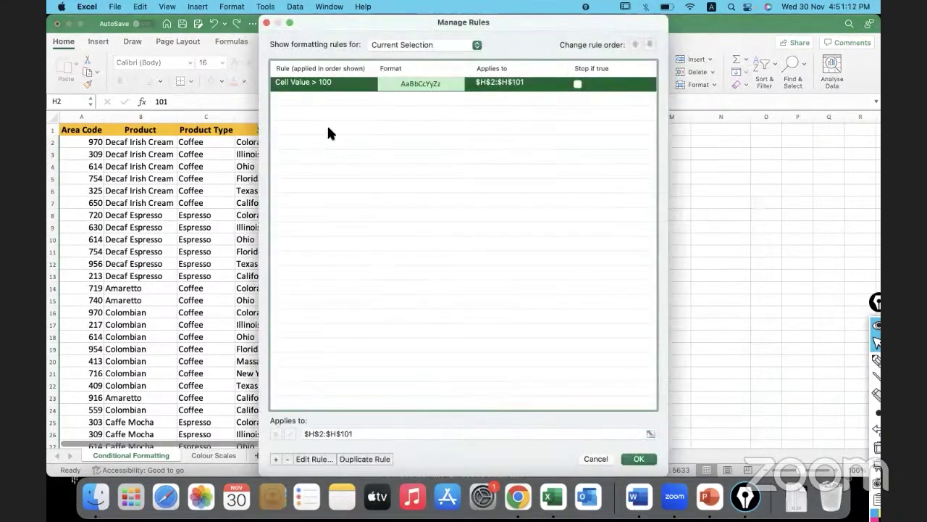
click(267, 23)
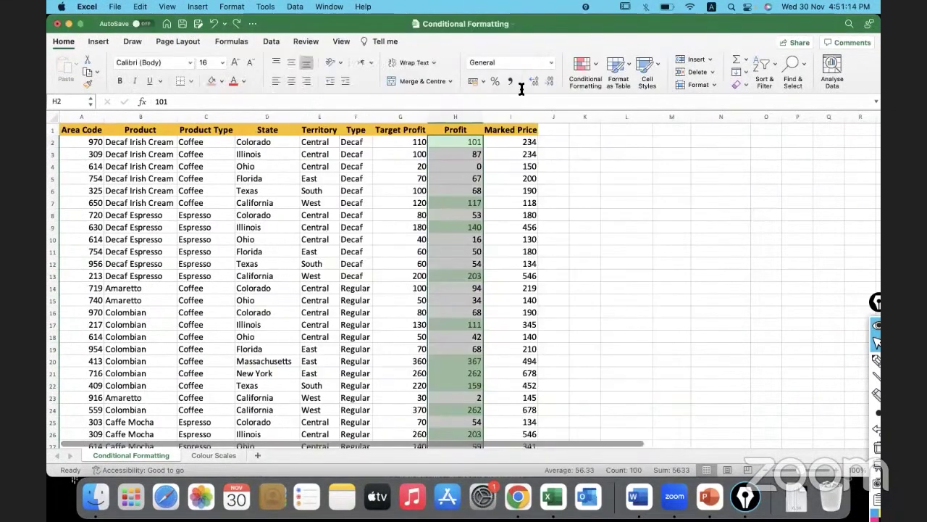
Highlight Profit values less than 50 with Light Red Fill with Dark Red Text and deselect the range.
click(596, 60)
mouse_move(634, 84)
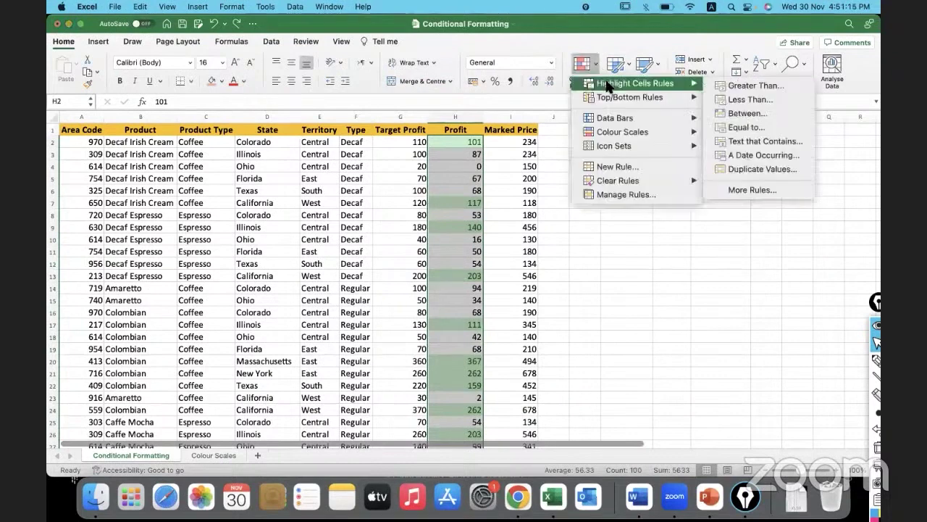
click(746, 100)
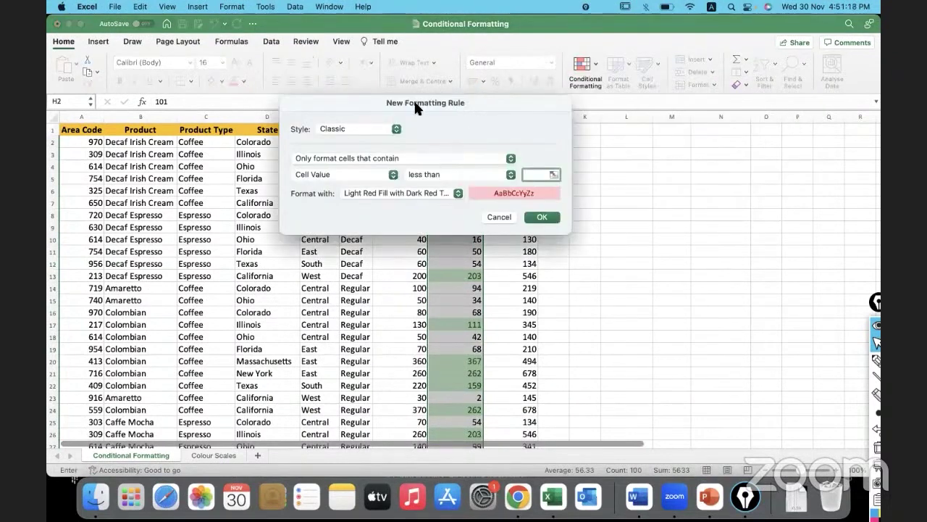
drag(416, 108, 645, 113)
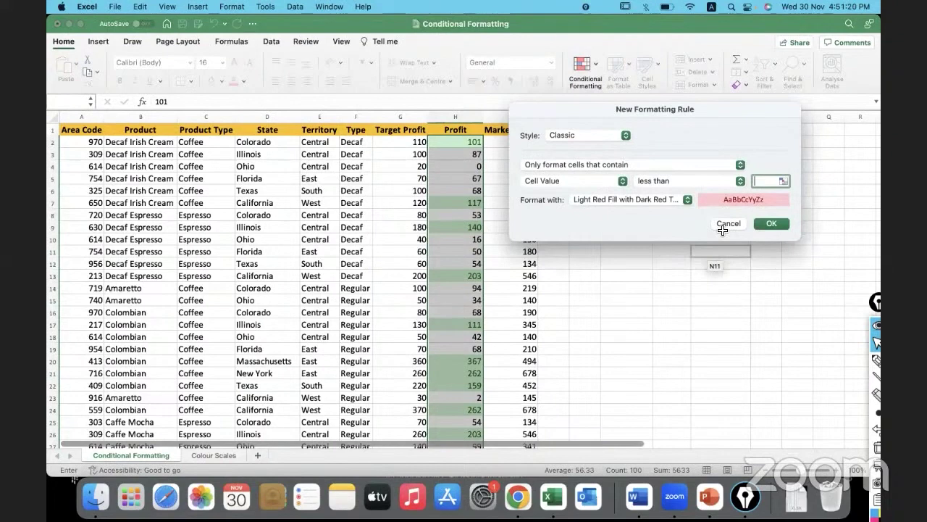
text(50)
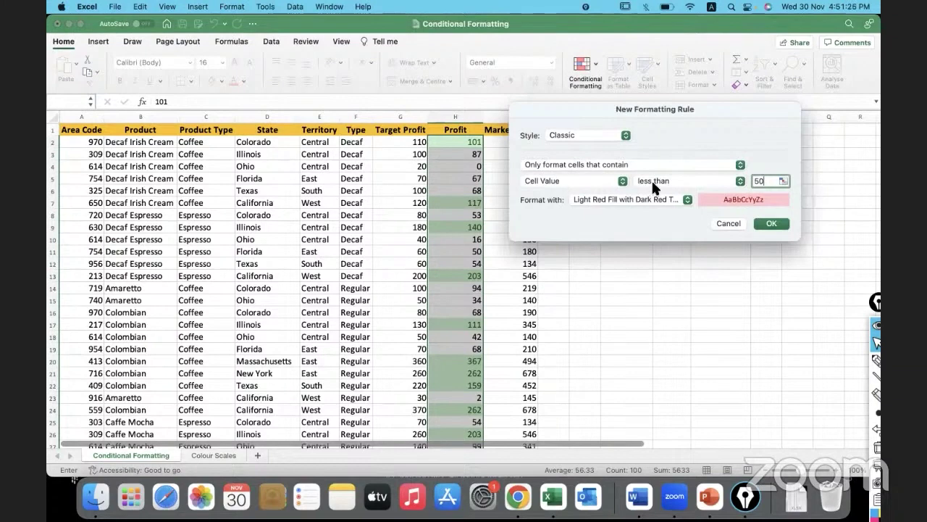
click(769, 225)
click(628, 225)
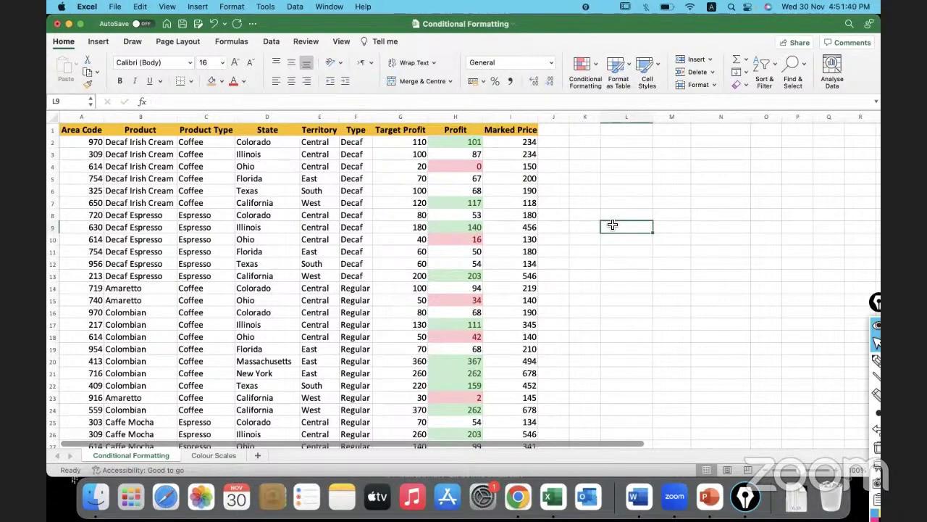
Fill only the formatting of H2 down the Profit column, keeping each row's own value.
click(455, 141)
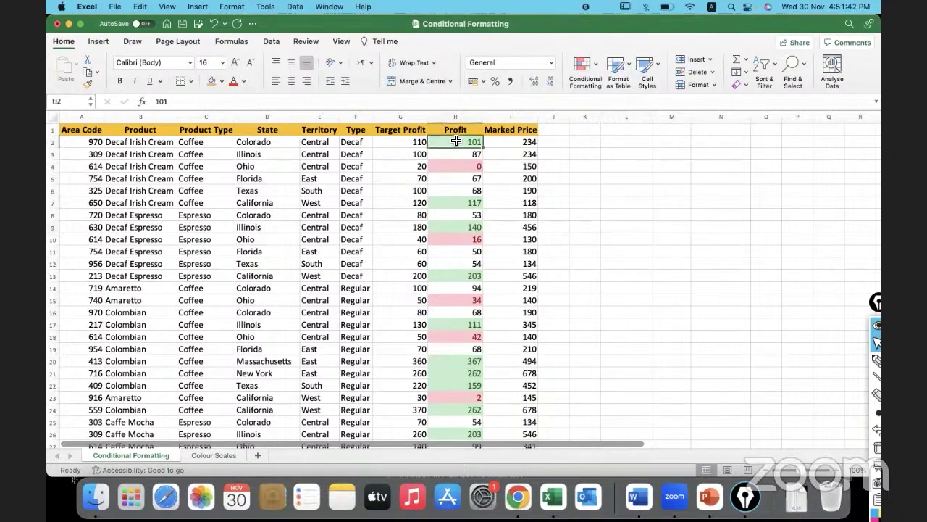
key(ctrl+shift+Down)
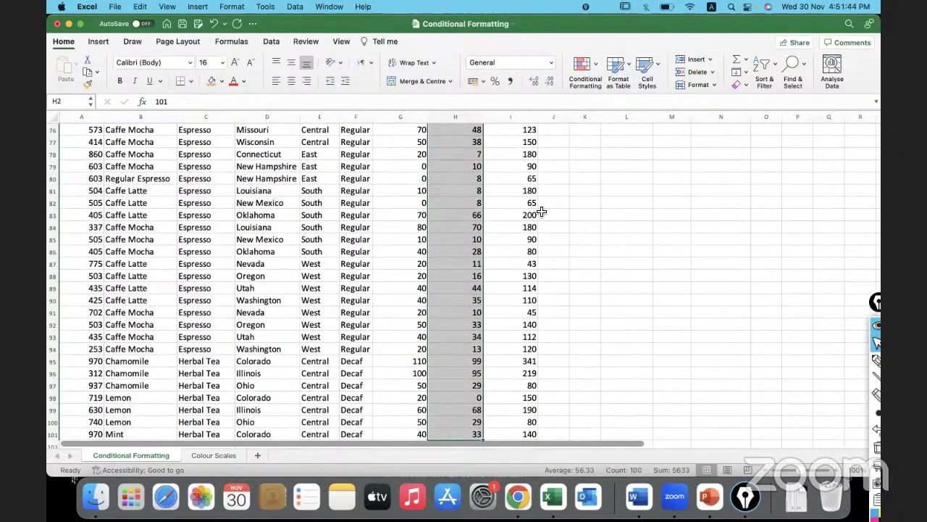
scroll(542, 211, up, 5)
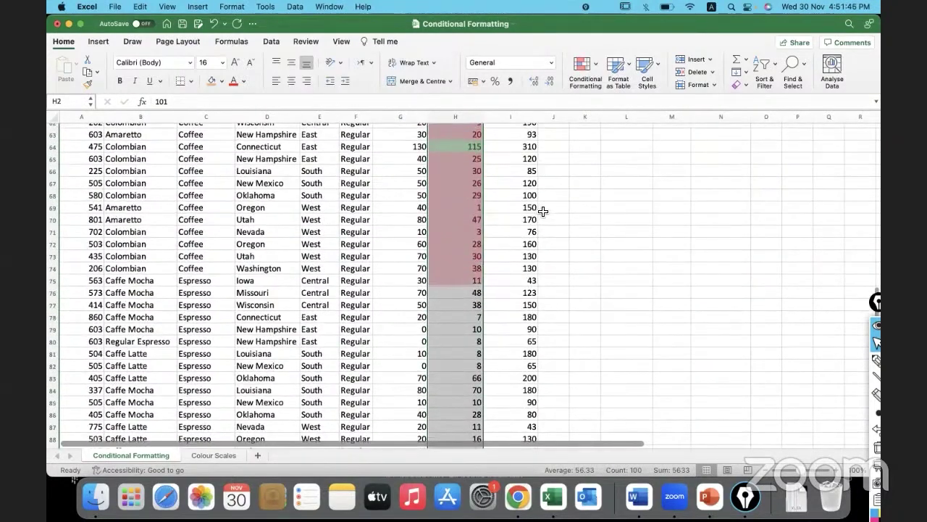
scroll(542, 211, up, 15)
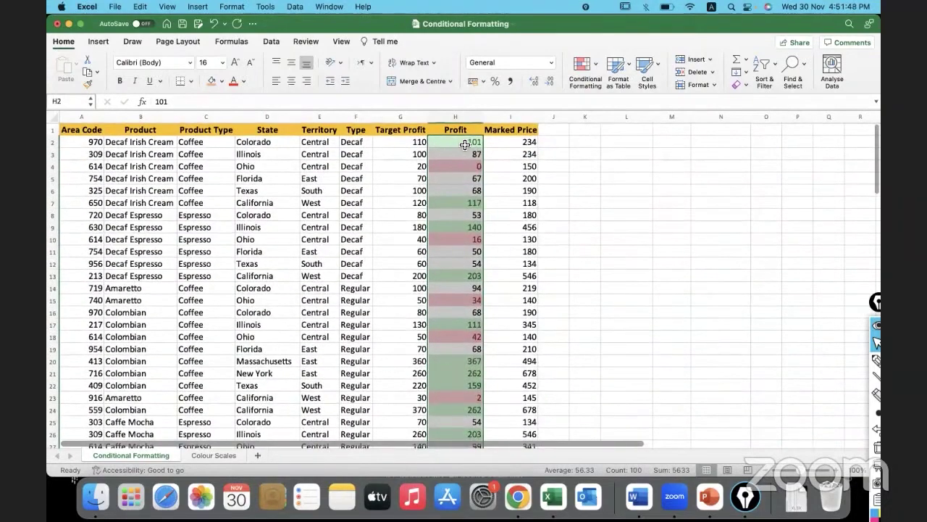
click(464, 145)
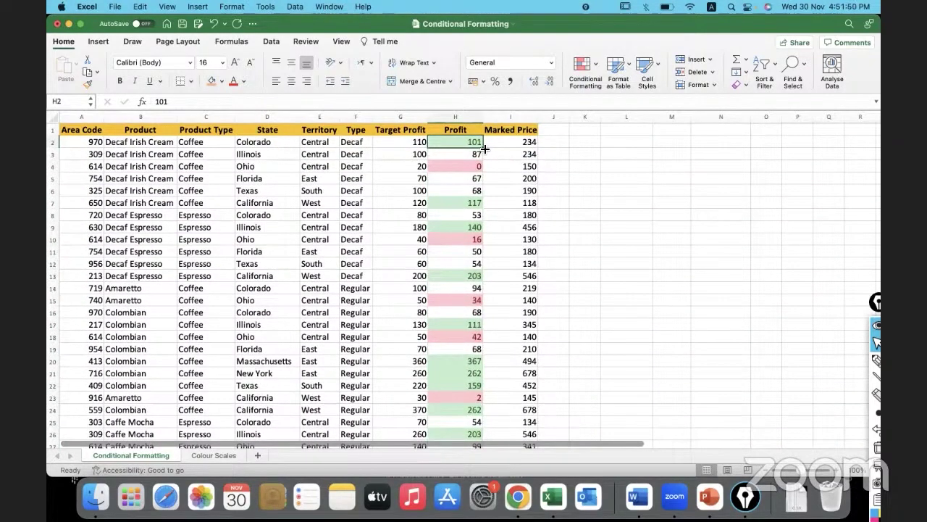
double_click(484, 148)
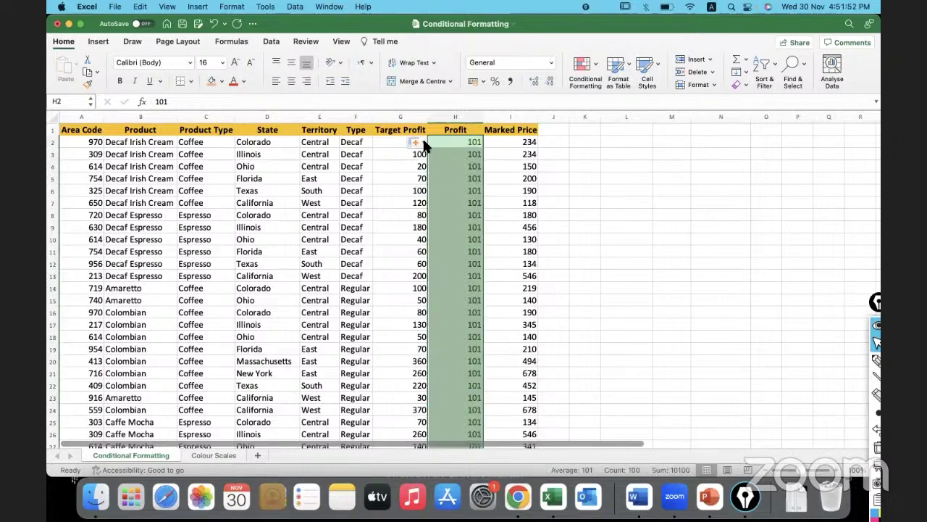
click(424, 143)
click(444, 181)
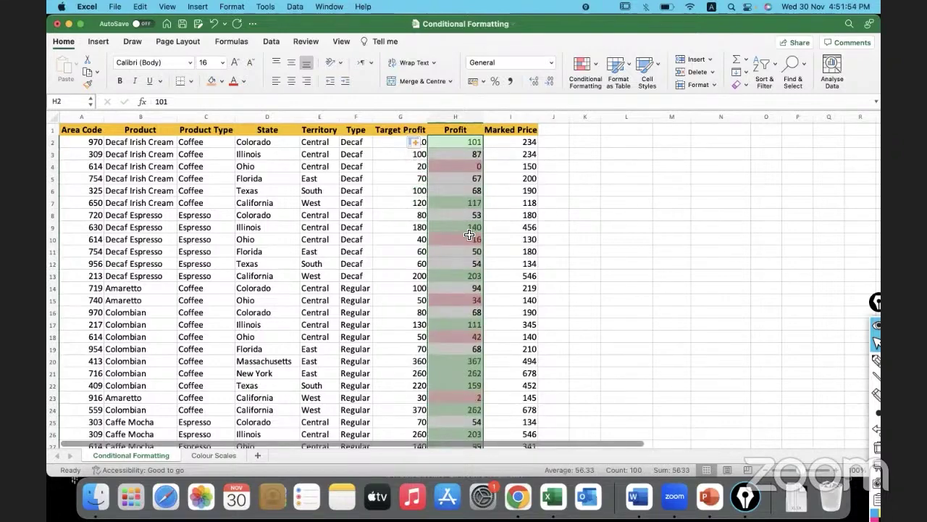
Deselect the range and examine the red and green highlighting down the whole Profit column.
click(567, 251)
scroll(462, 316, down, 8)
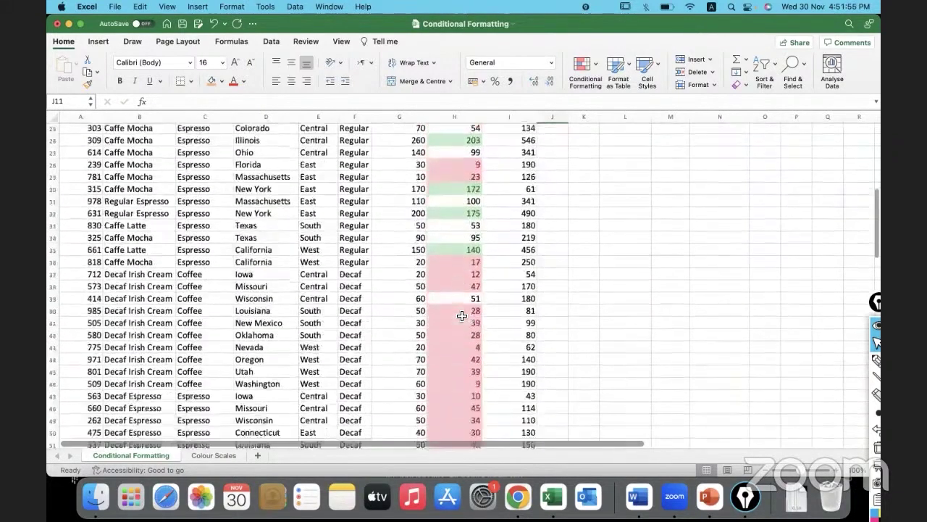
scroll(461, 316, down, 13)
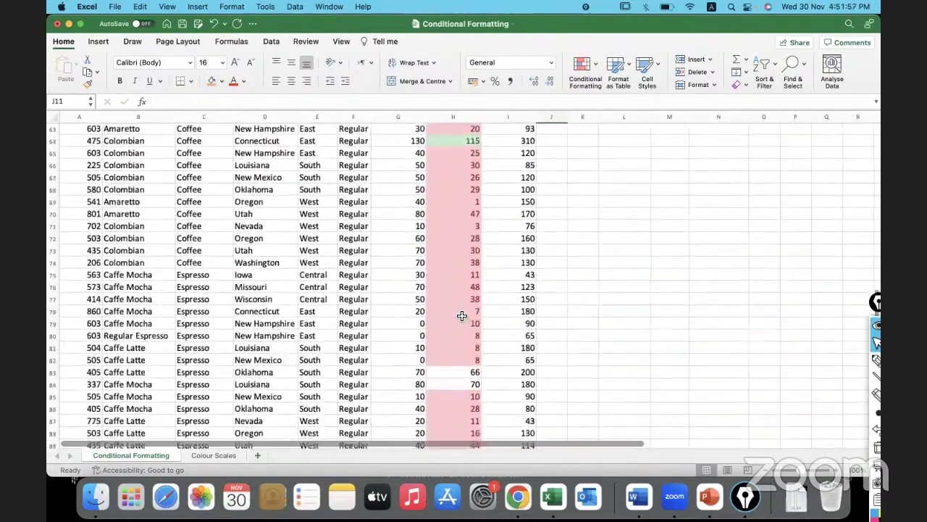
scroll(461, 316, down, 10)
scroll(461, 316, up, 5)
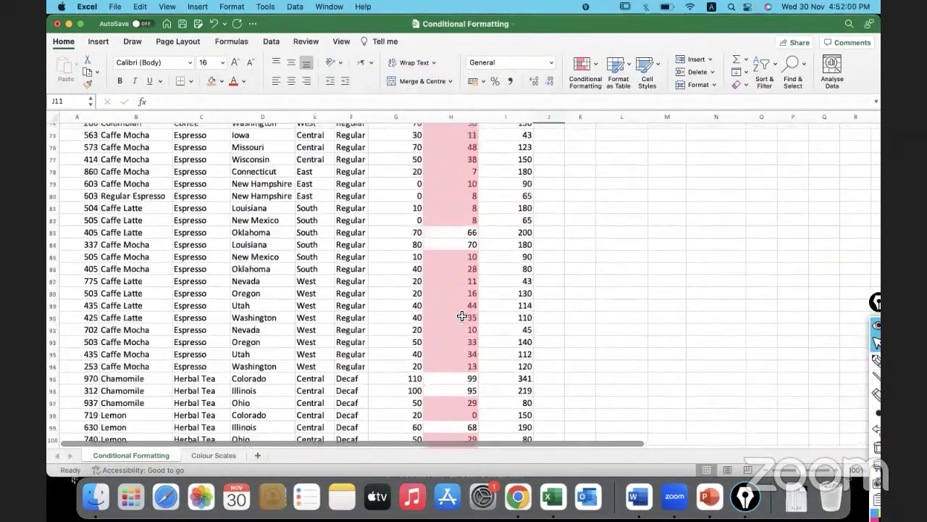
scroll(462, 316, up, 11)
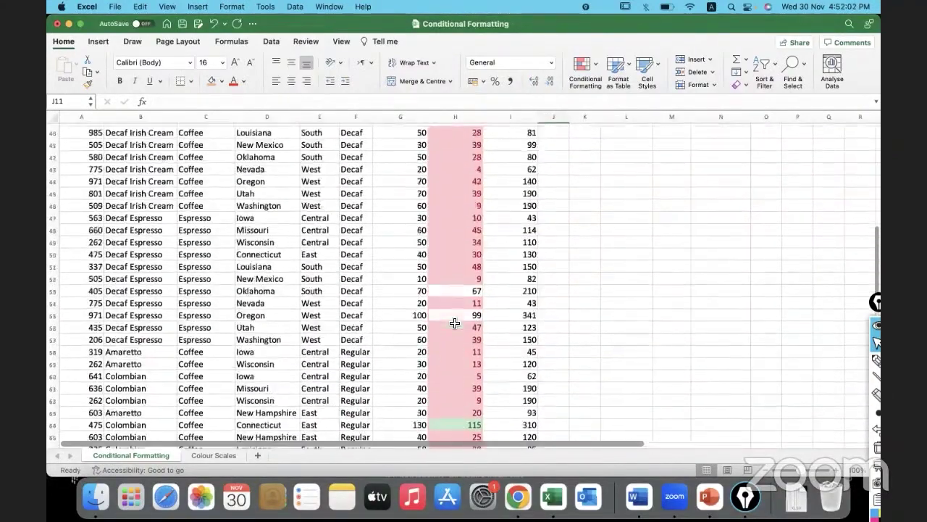
scroll(454, 323, up, 12)
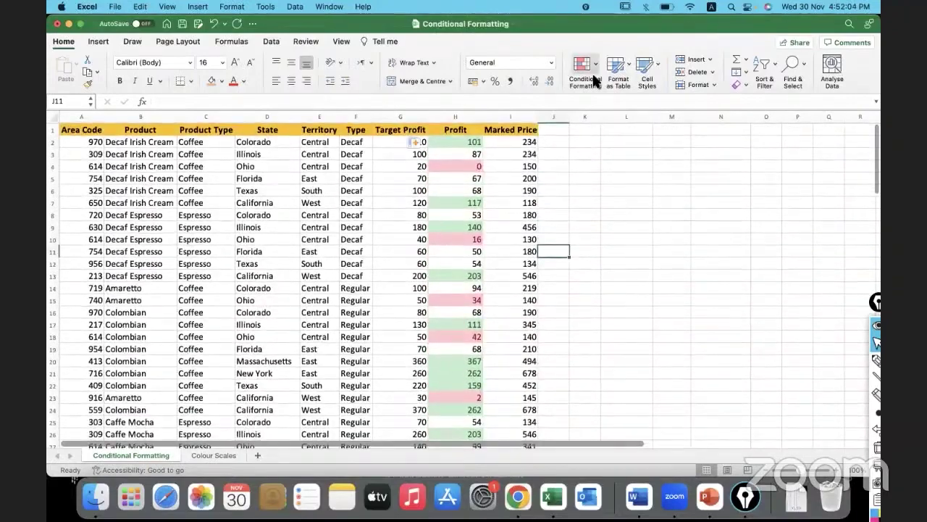
Select all the Profit values from H2 down and set up a Between highlight rule from 51 to 99.
click(459, 142)
key(super+shift+Down)
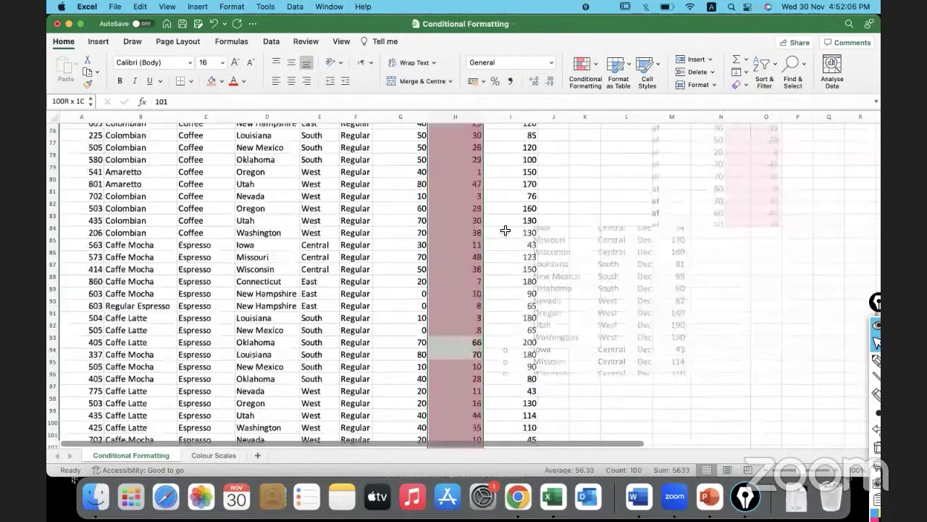
scroll(505, 230, down, 3)
scroll(511, 244, up, 20)
click(595, 68)
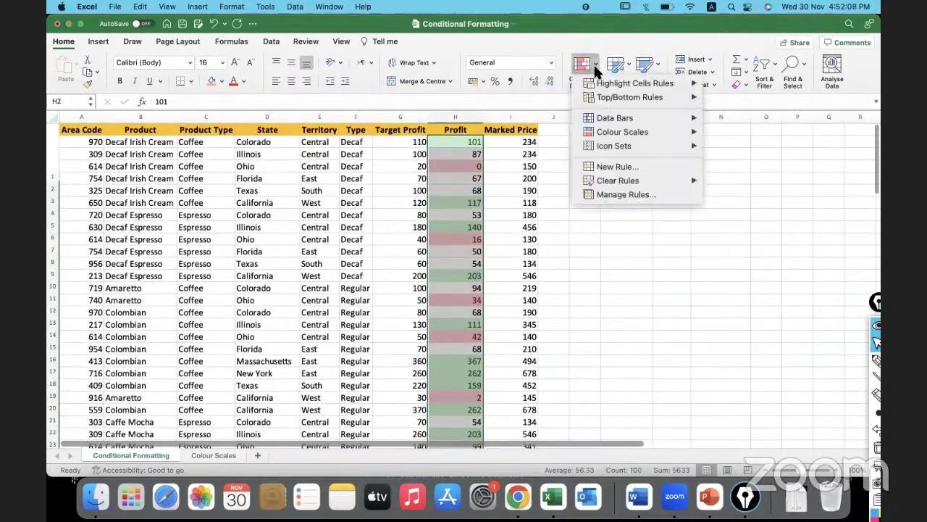
mouse_move(635, 83)
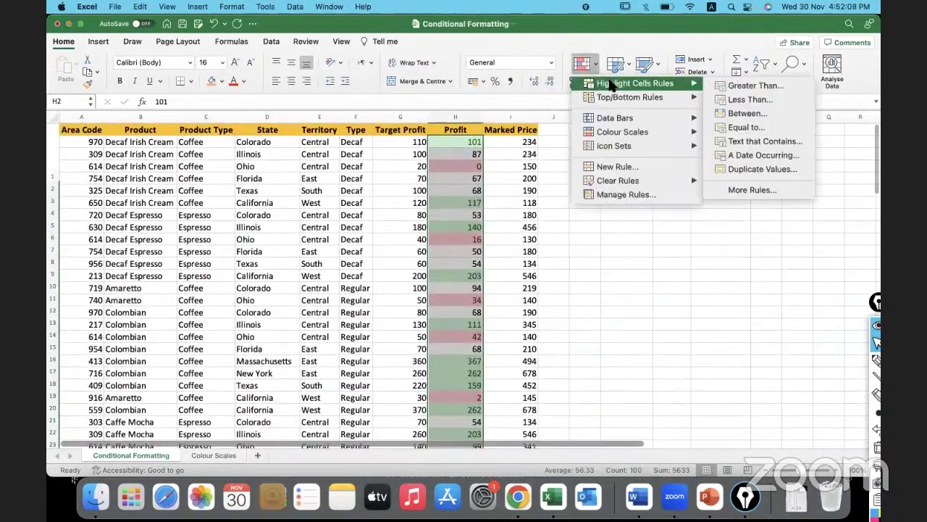
click(746, 114)
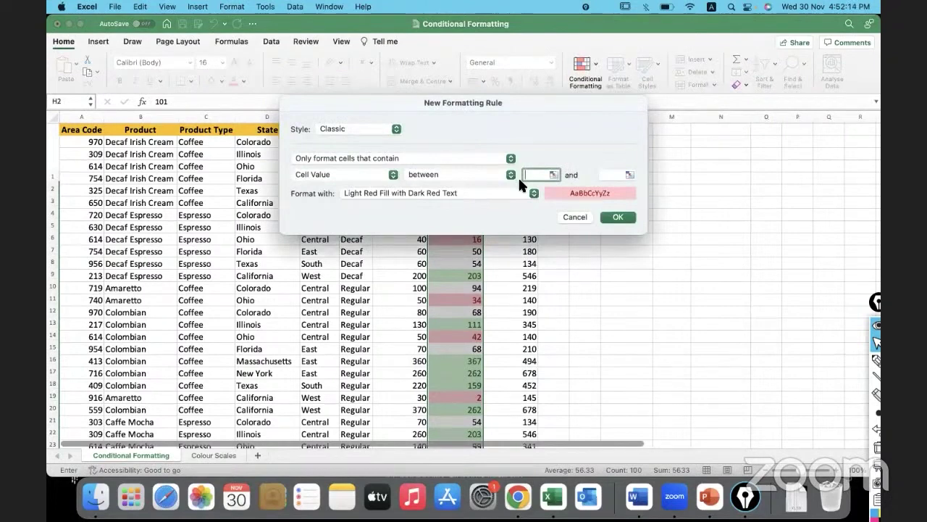
text(50)
click(611, 171)
text(99)
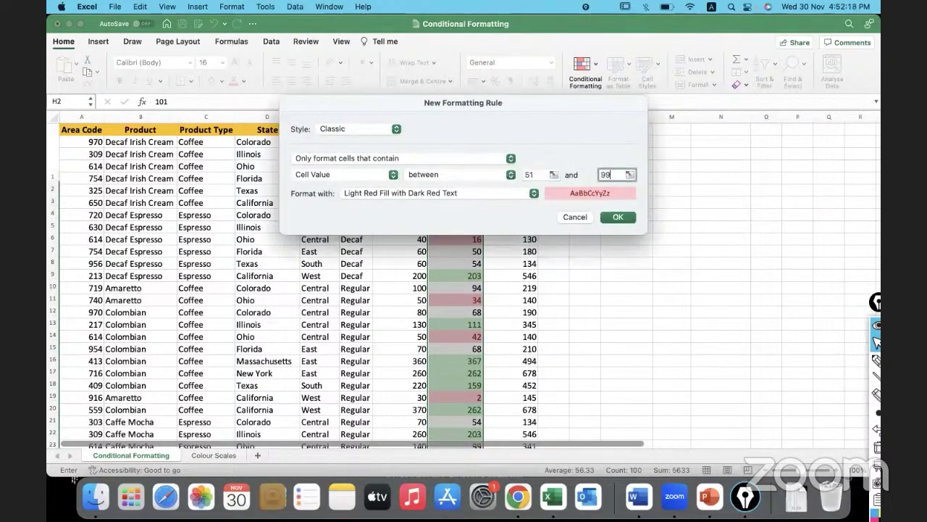
Move the rule dialog off the Profit data and set the Between limits to 50 and 100.
drag(518, 104, 679, 159)
click(697, 230)
key(BackSpace)
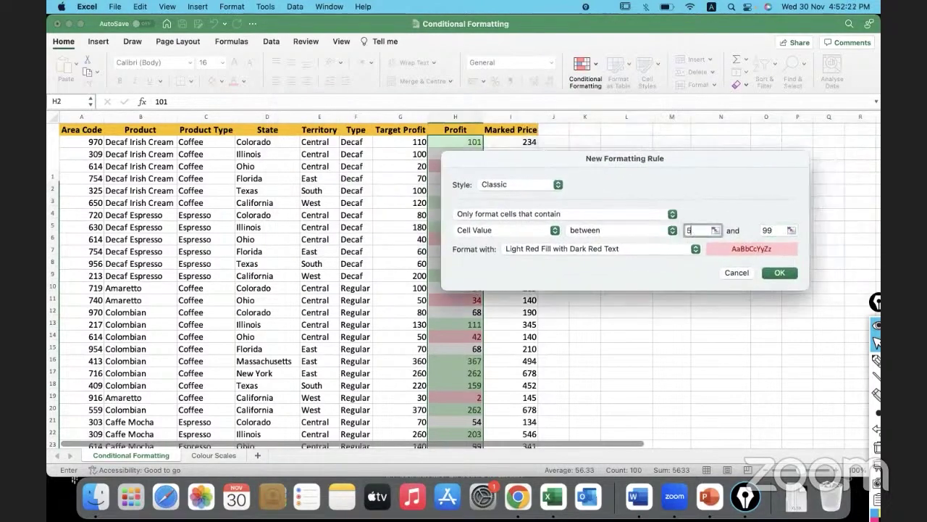
text(0)
click(771, 230)
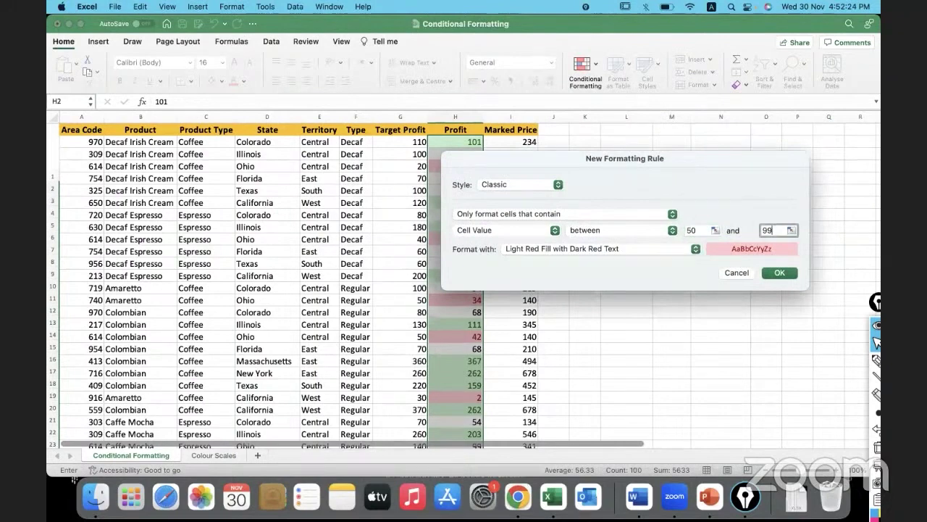
text(100)
Format the Between rule with Yellow Fill with Dark Yellow Text and apply it to the Profit values.
click(696, 250)
click(568, 262)
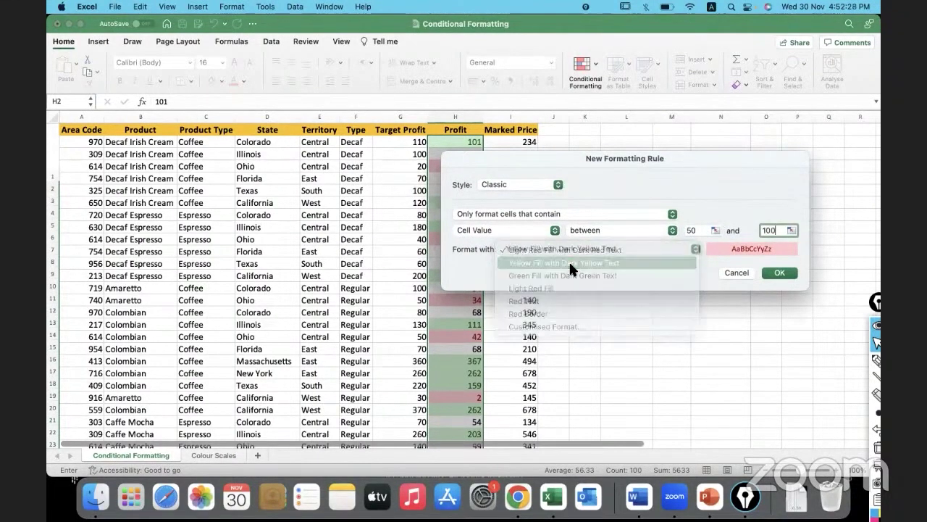
click(780, 272)
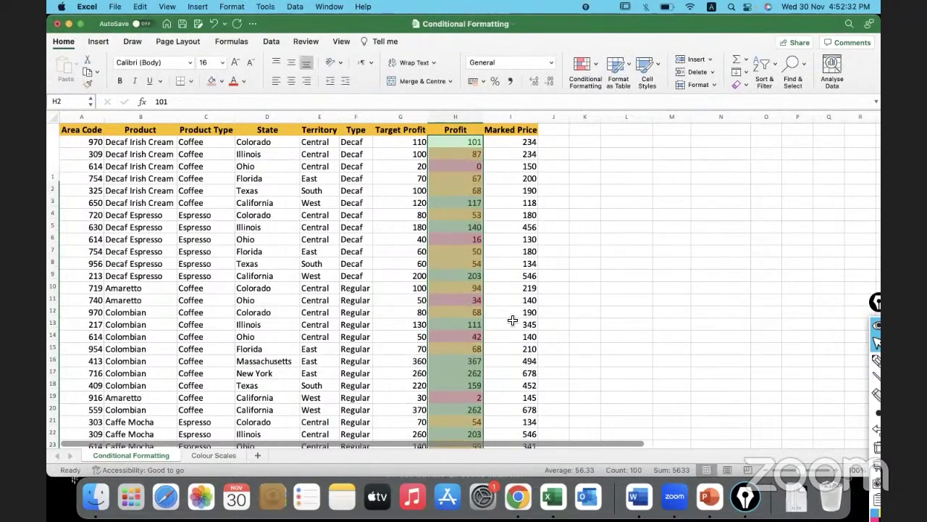
Examine the green, yellow and red highlighting down the whole Profit column, deselecting the range.
scroll(471, 332, down, 20)
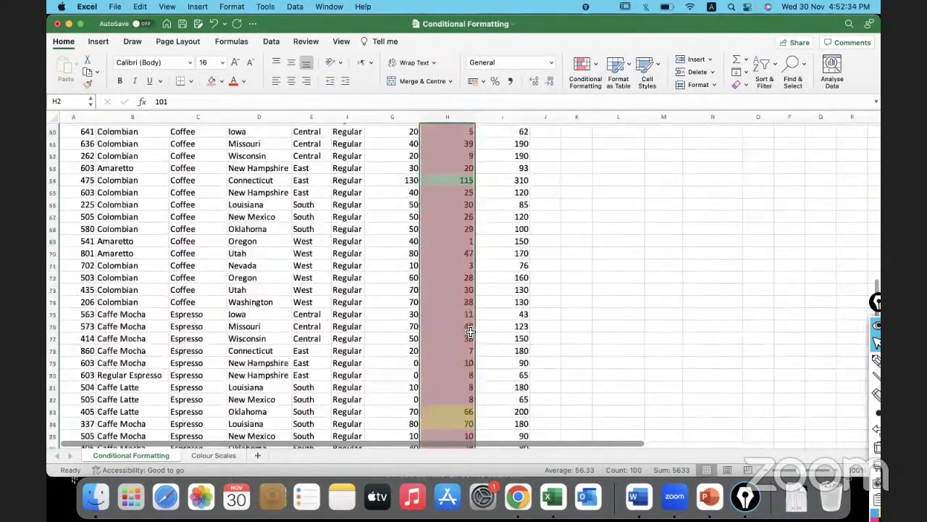
scroll(471, 331, down, 8)
click(471, 332)
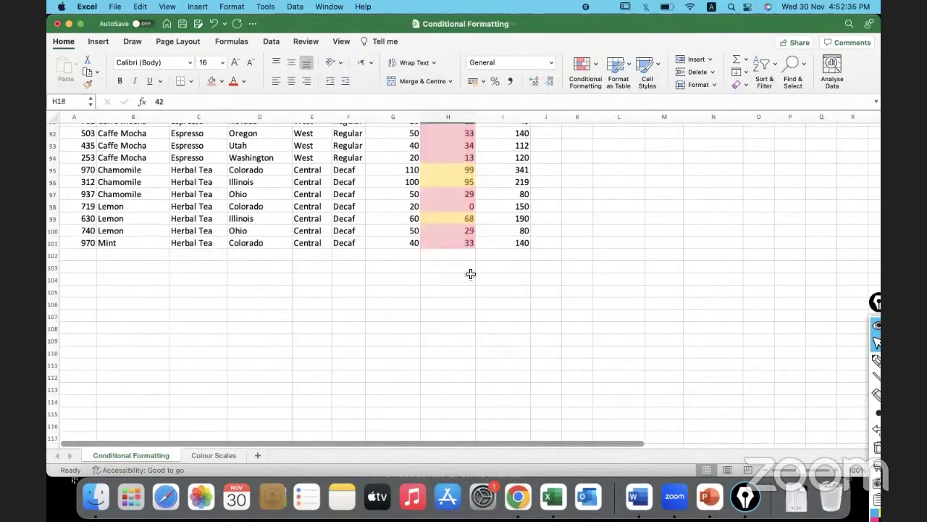
scroll(471, 304, up, 3)
scroll(471, 273, up, 15)
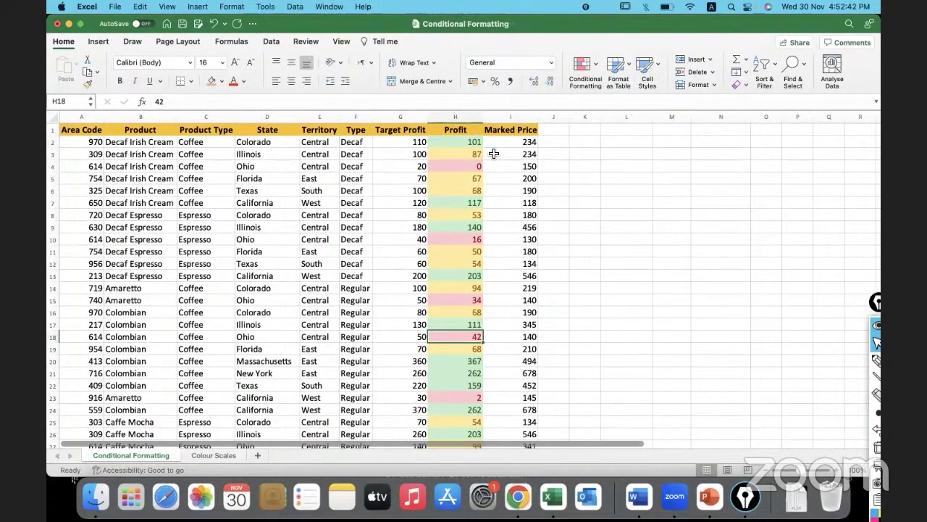
drag(472, 142, 458, 373)
click(563, 191)
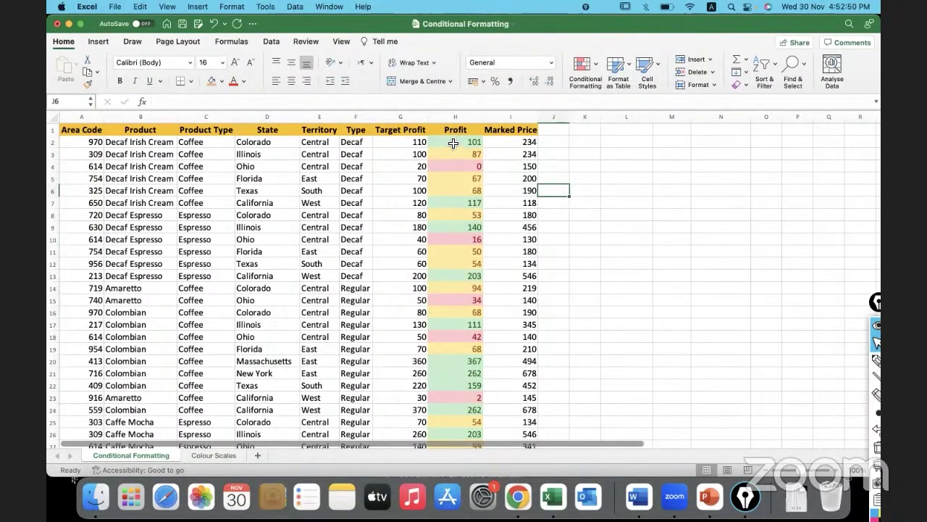
drag(455, 142, 453, 313)
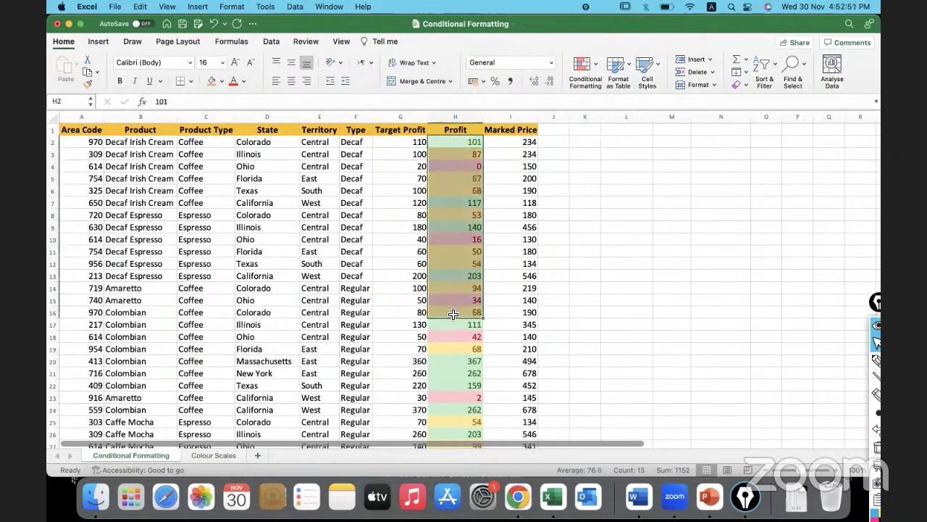
click(460, 145)
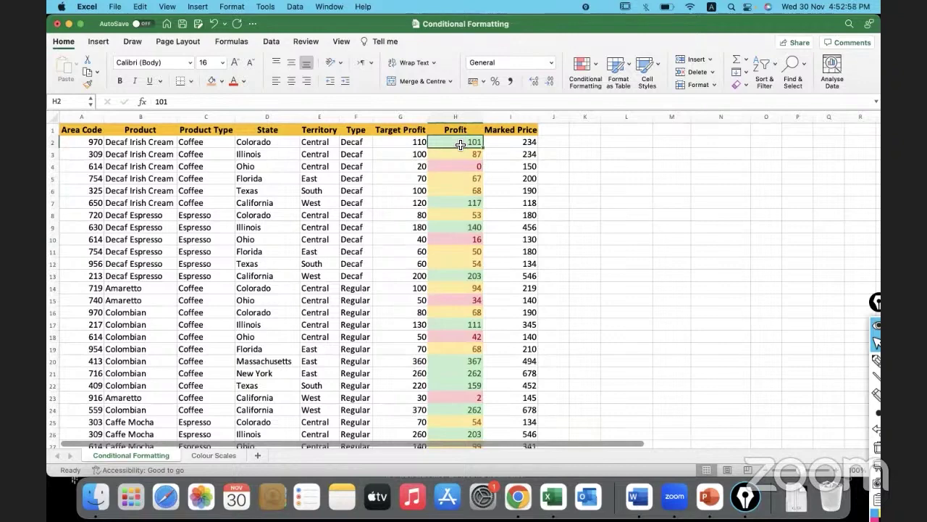
click(595, 61)
mouse_move(606, 84)
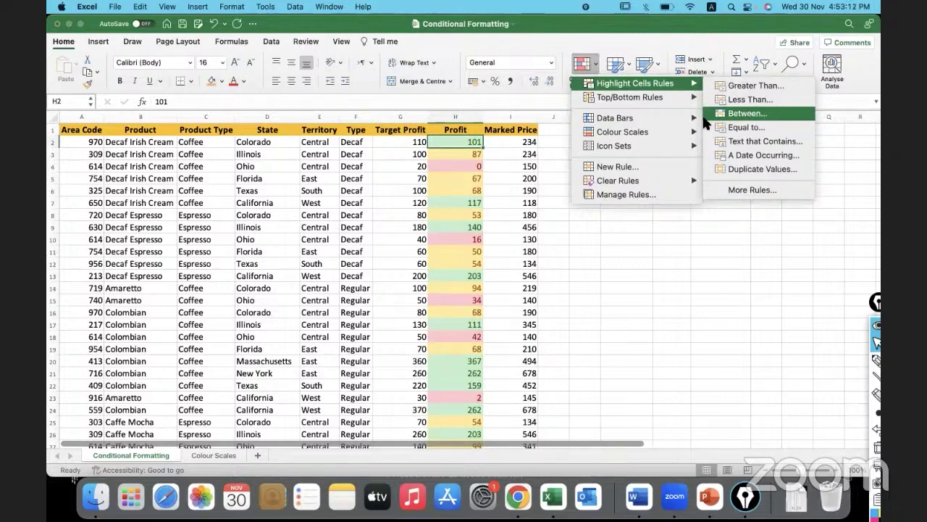
mouse_move(663, 138)
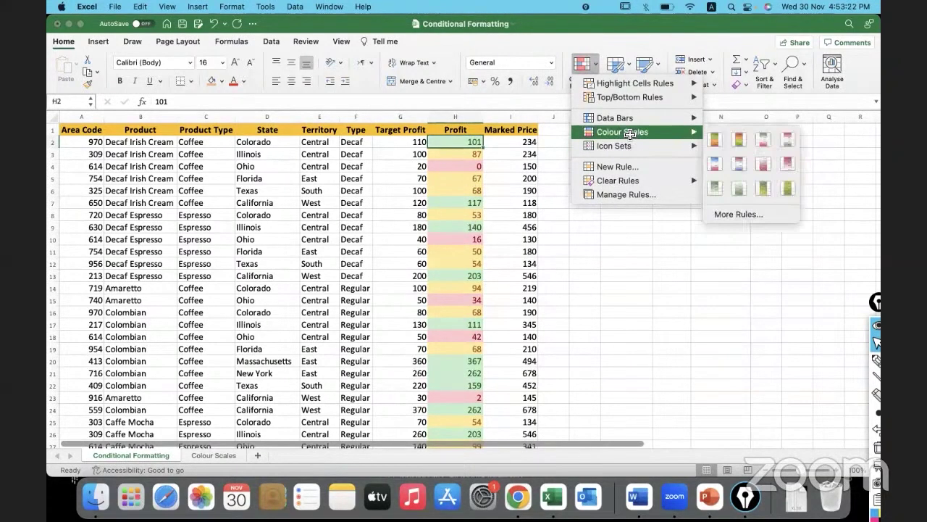
mouse_move(634, 87)
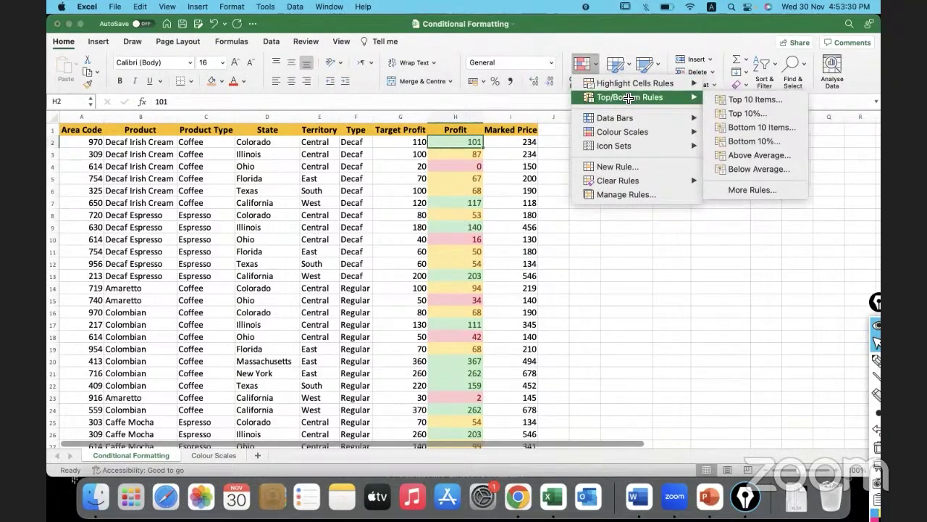
click(508, 141)
Select all the Marked Price values from I2 down and start a Top 10 Items rule for them.
click(510, 140)
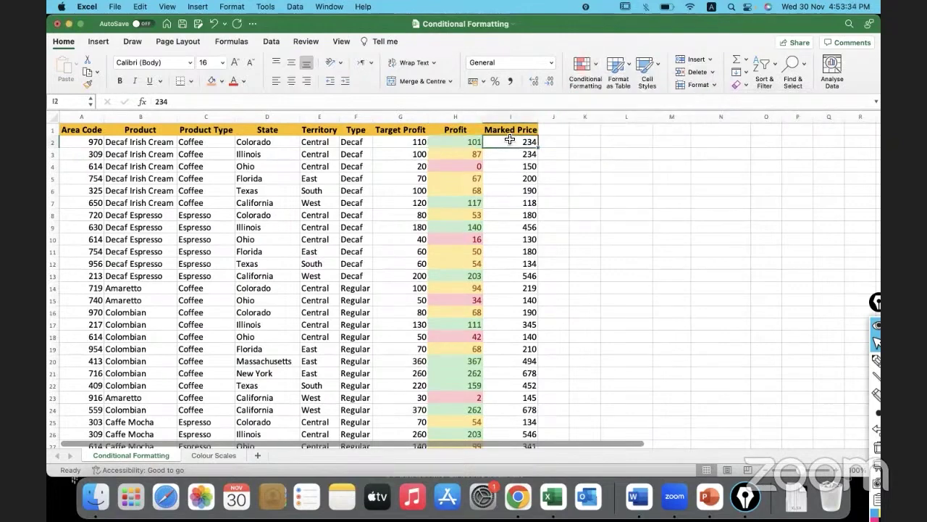
key(super+shift+Down)
scroll(514, 193, down, 10)
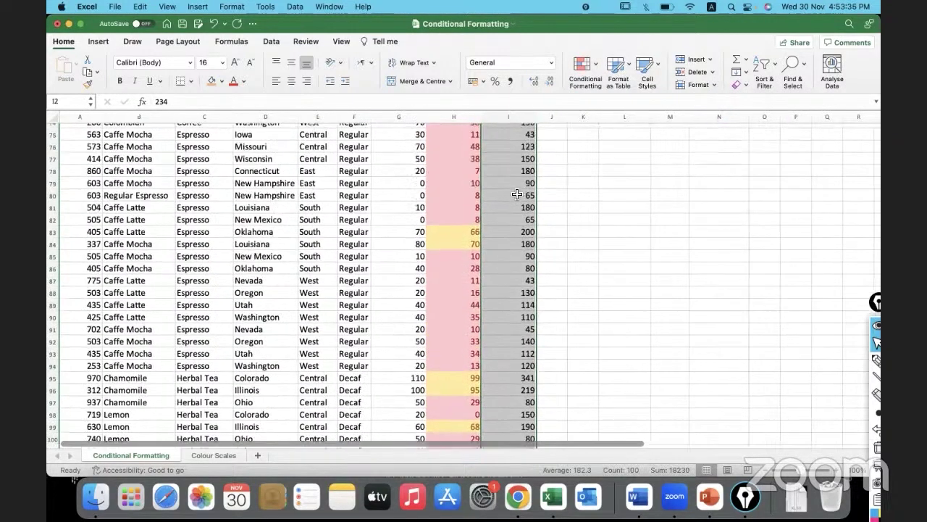
scroll(513, 193, up, 15)
click(590, 62)
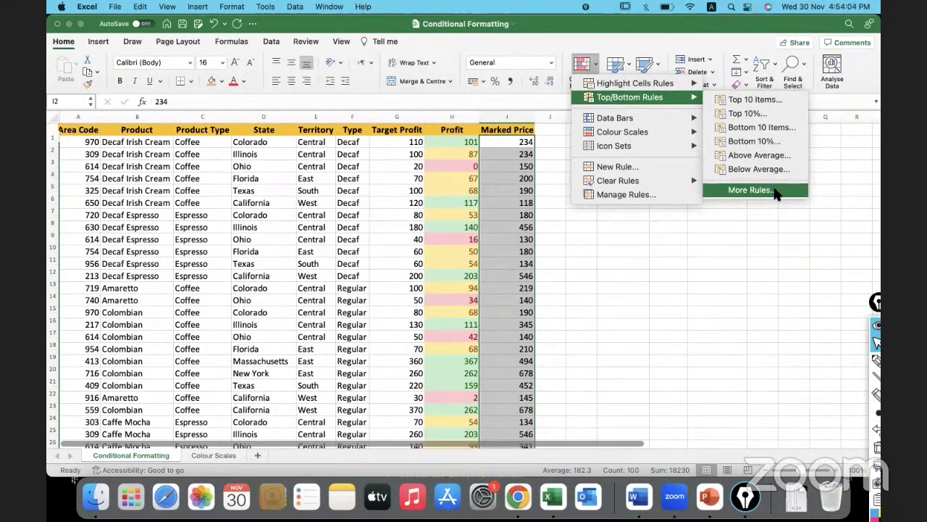
click(754, 99)
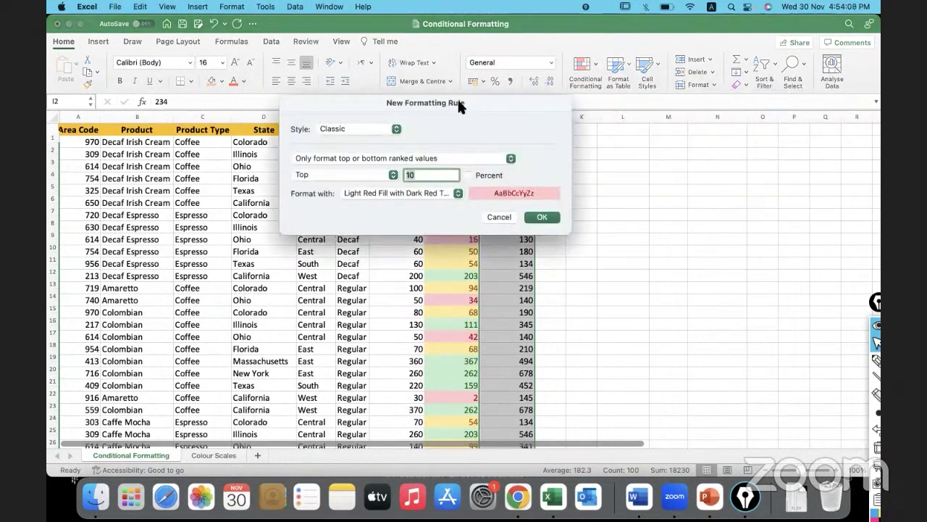
Move the rule dialog off the data and apply the Top 10 rule with Green Fill with Dark Green Text.
drag(457, 106, 736, 147)
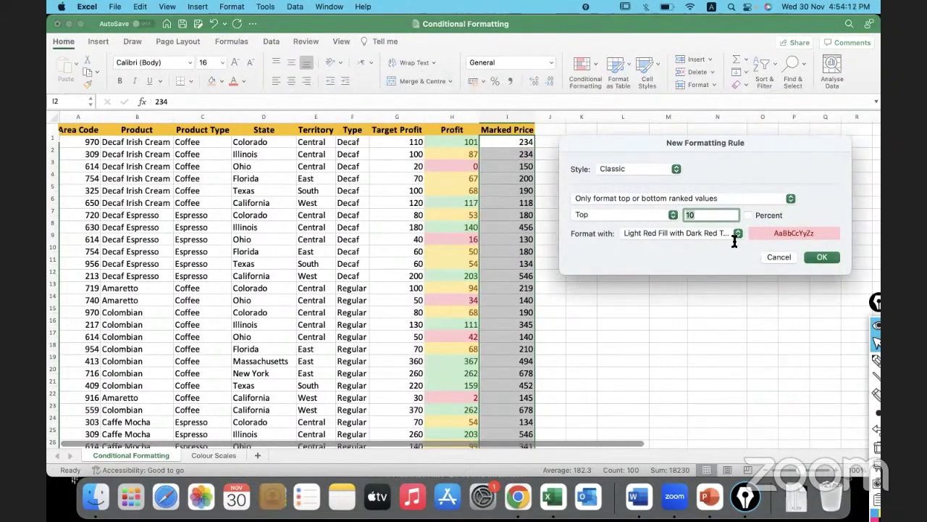
click(738, 233)
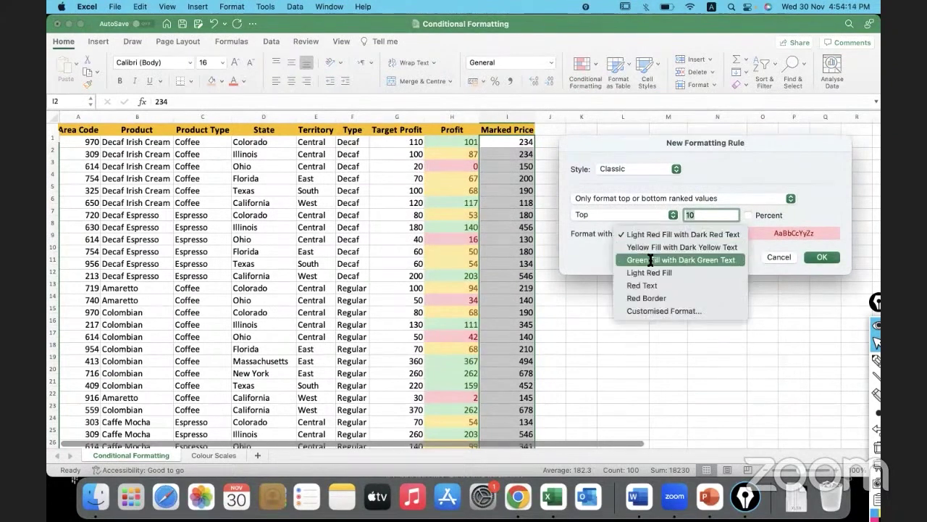
click(650, 260)
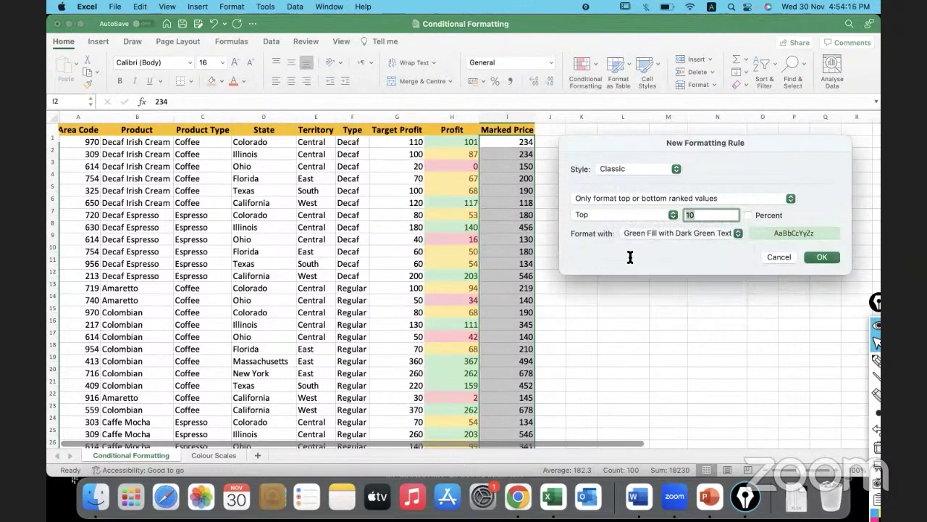
click(822, 258)
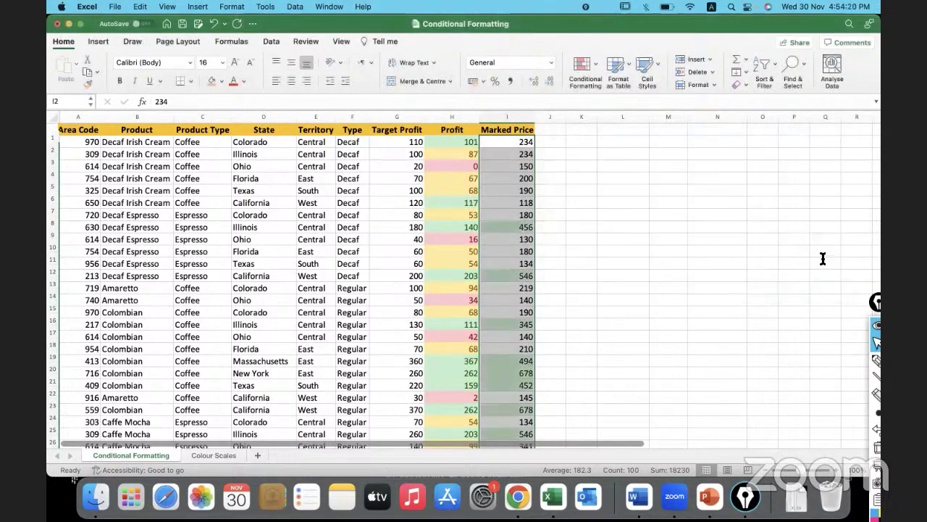
Deselect the range and examine which Marked Price values are highlighted down the whole column.
click(583, 284)
scroll(583, 281, down, 1)
scroll(583, 280, down, 15)
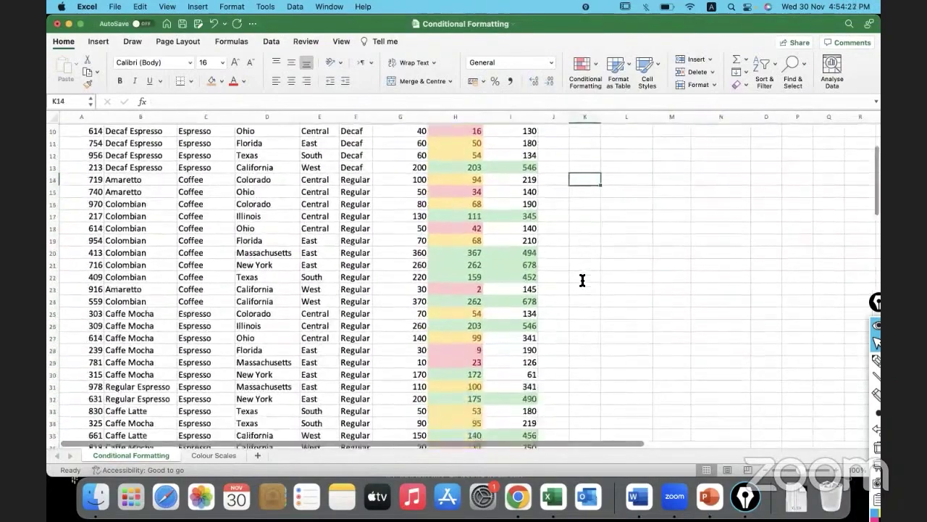
scroll(578, 292, down, 20)
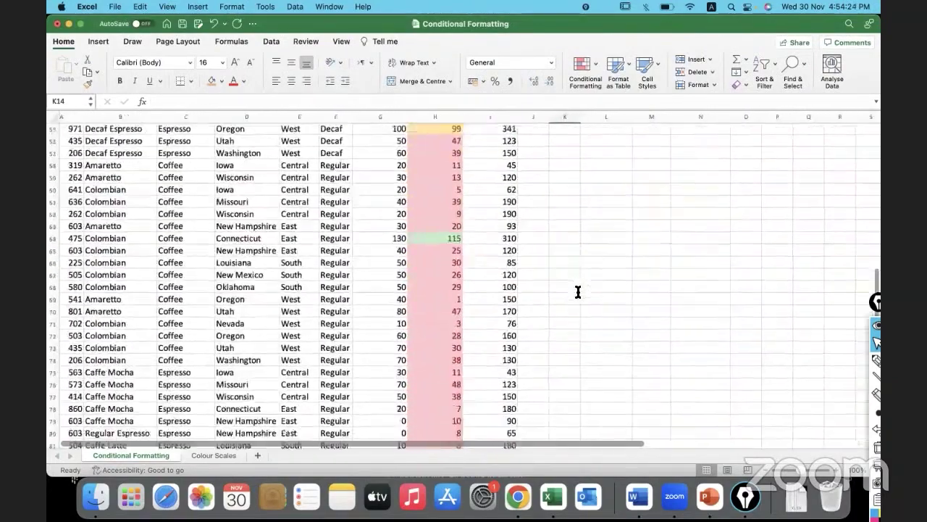
scroll(579, 292, up, 20)
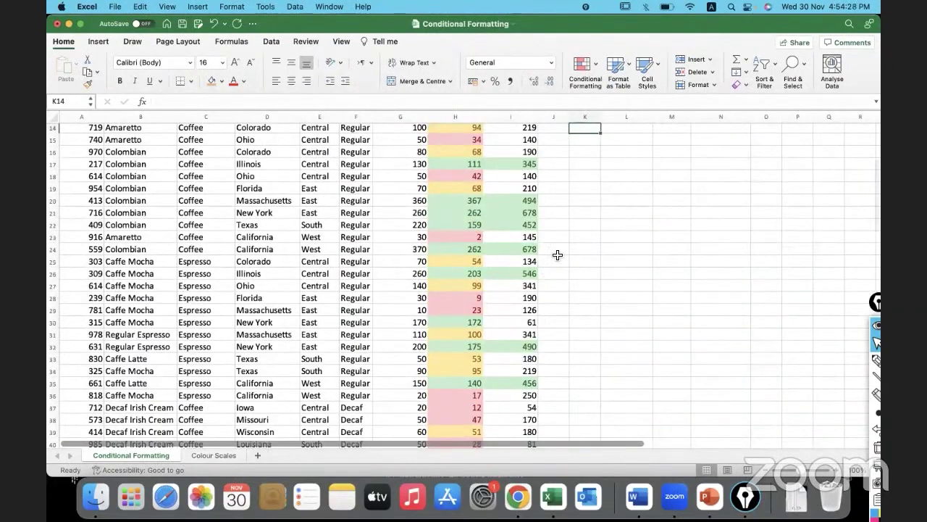
scroll(526, 161, up, 6)
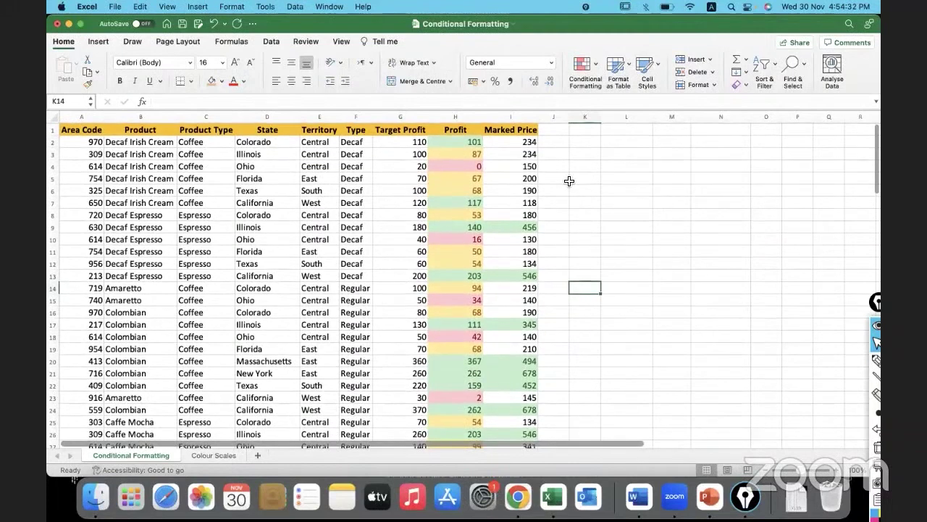
click(593, 60)
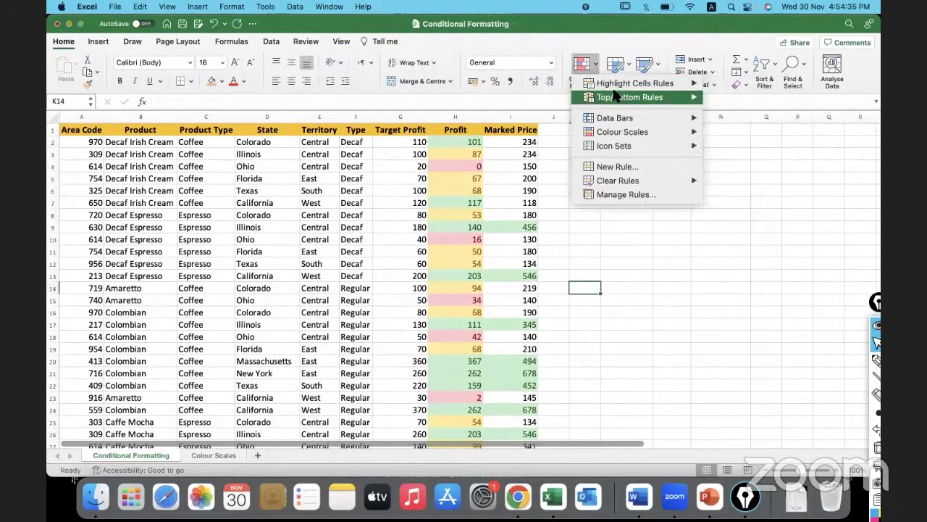
click(618, 196)
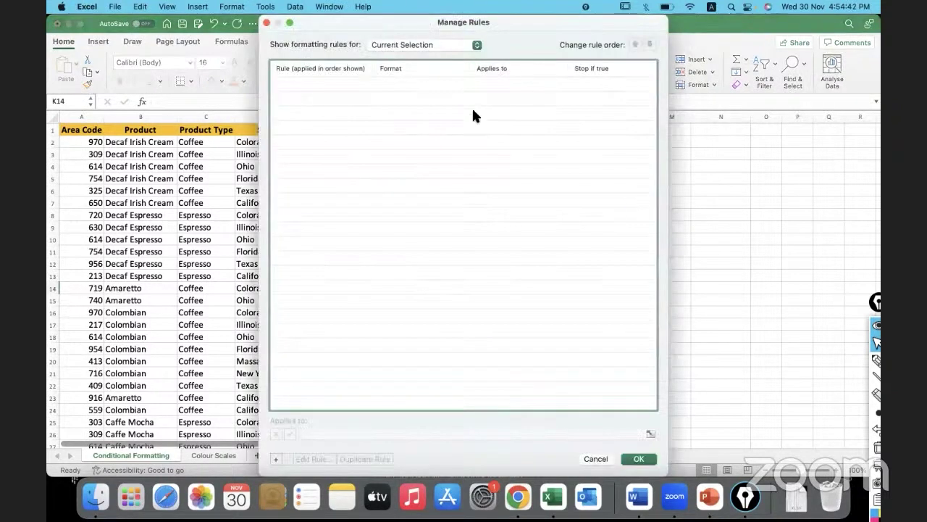
click(266, 22)
Select all the Marked Price values from I2 down and open the conditional formatting rules manager for them.
click(505, 143)
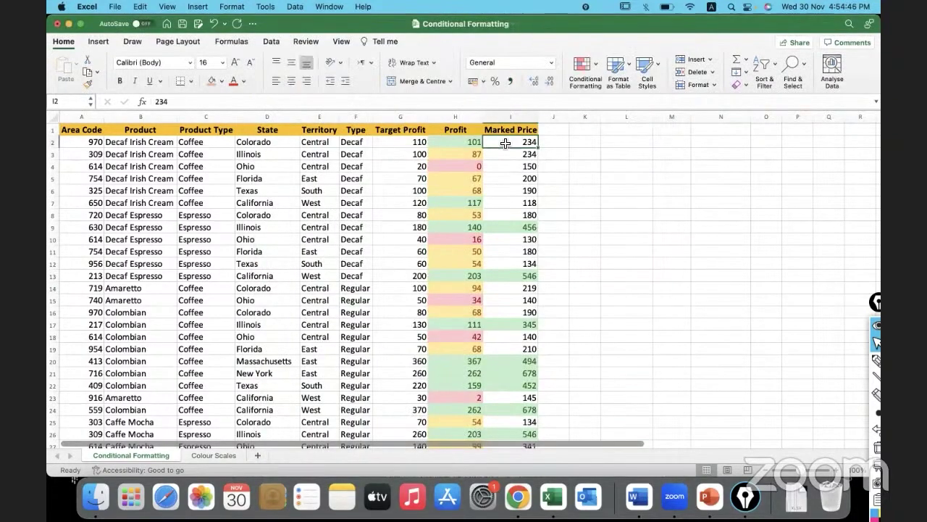
key(super+shift+Down)
scroll(553, 186, up, 15)
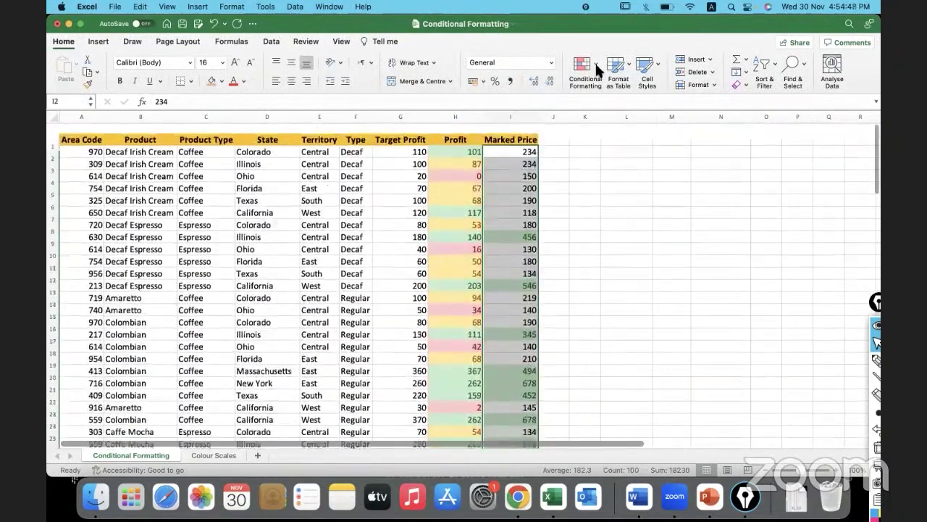
click(597, 68)
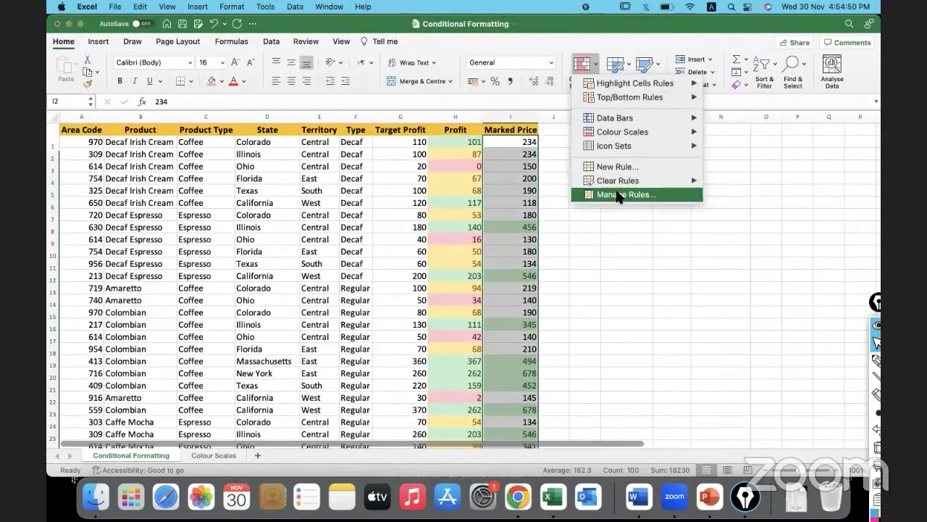
click(615, 194)
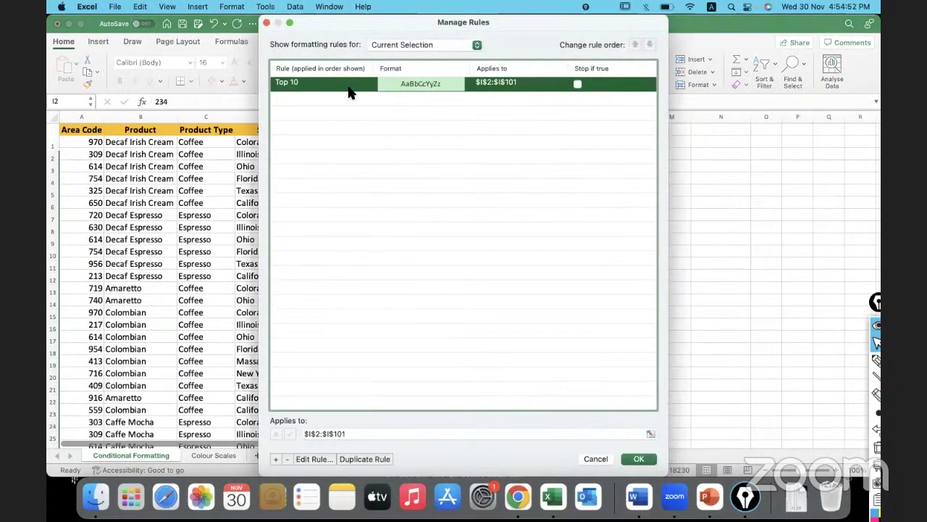
Edit the Top 10 rule to highlight the top 20 percent of Marked Price values, apply it and deselect the range.
click(313, 457)
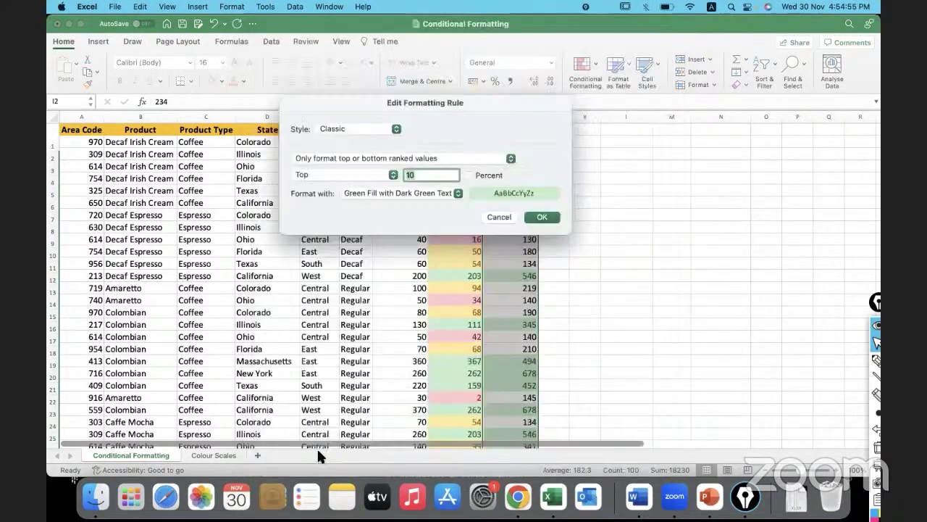
drag(393, 102, 705, 111)
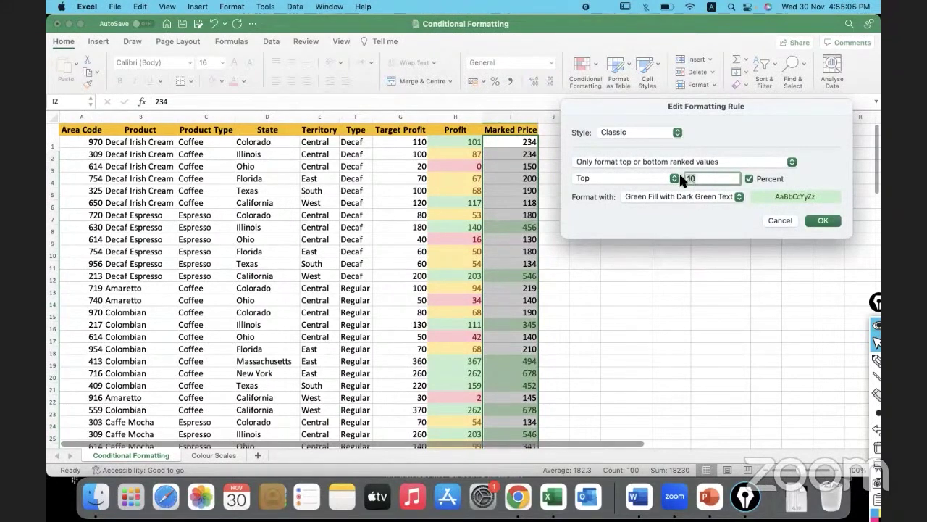
text(20)
click(824, 221)
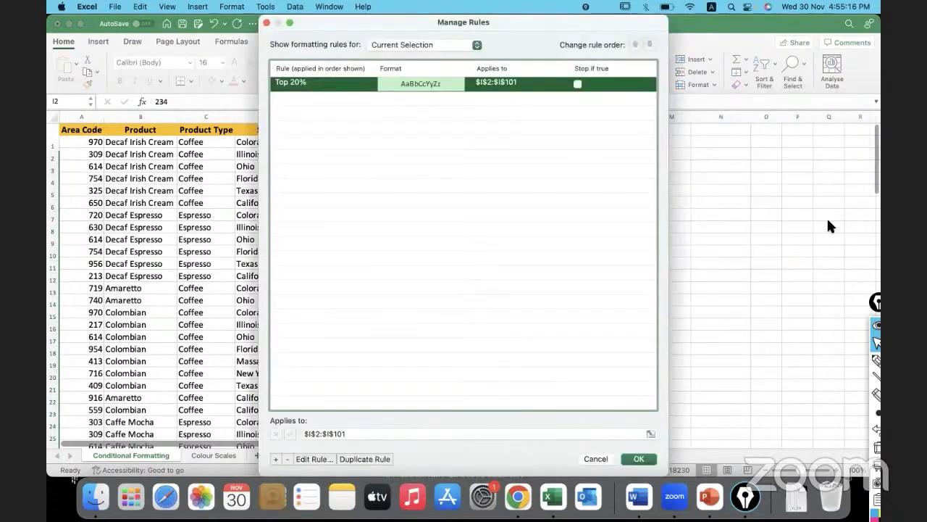
click(639, 459)
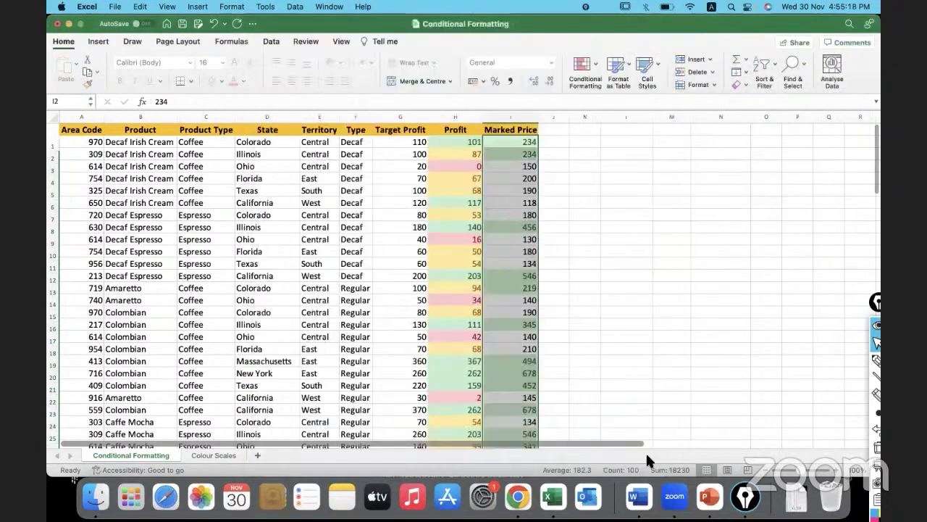
scroll(552, 251, down, 7)
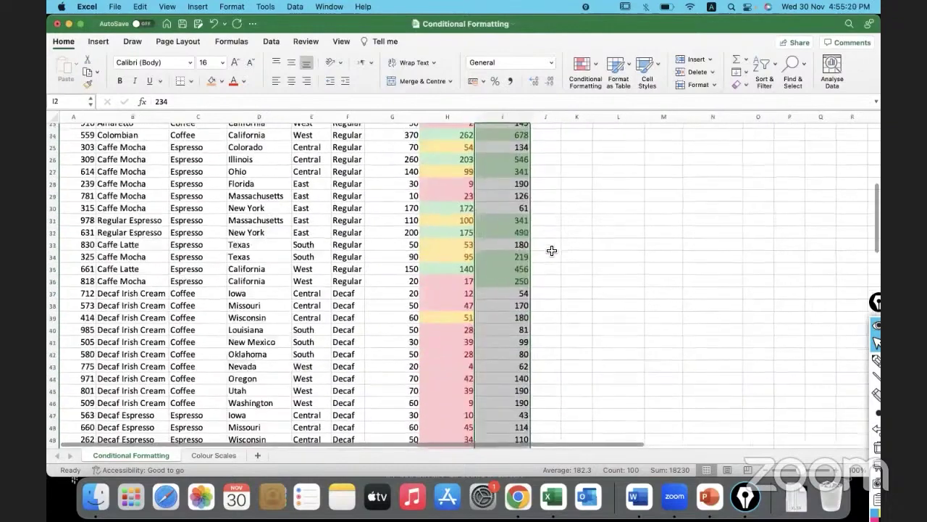
click(506, 285)
scroll(506, 285, up, 7)
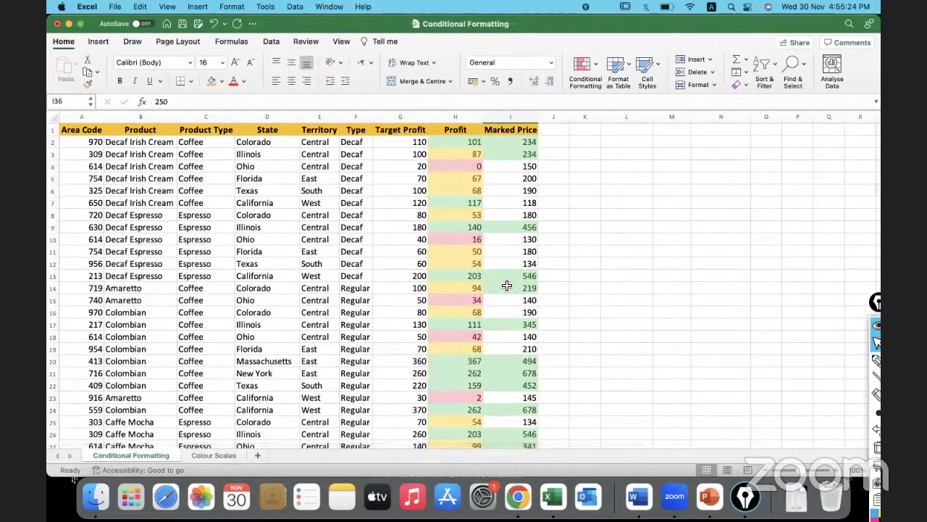
Examine which Marked Price values are highlighted by the top 20 percent rule down to the last data row.
scroll(506, 285, down, 4)
scroll(507, 285, down, 8)
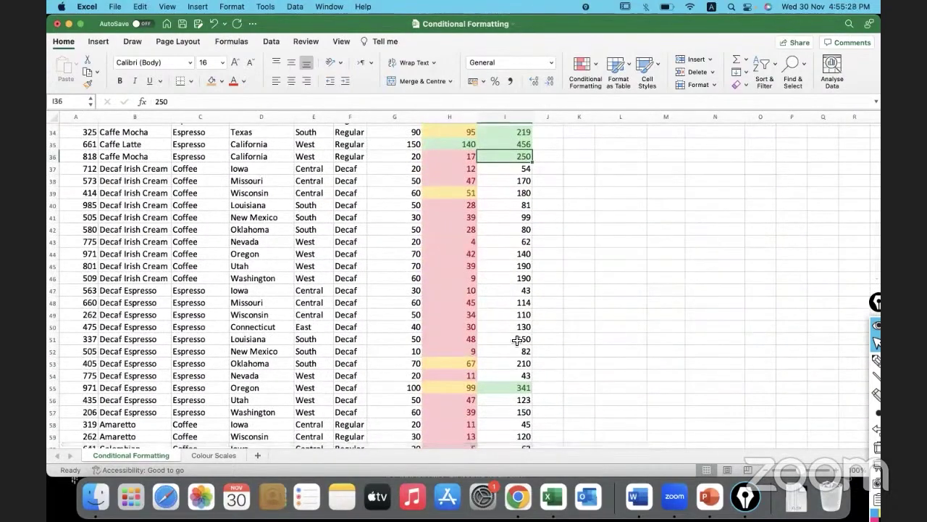
scroll(517, 341, down, 6)
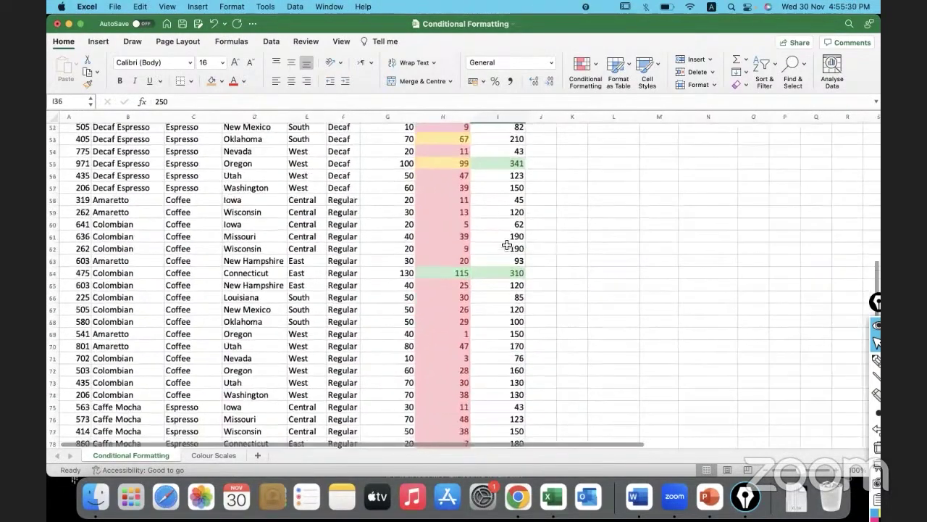
scroll(510, 262, down, 7)
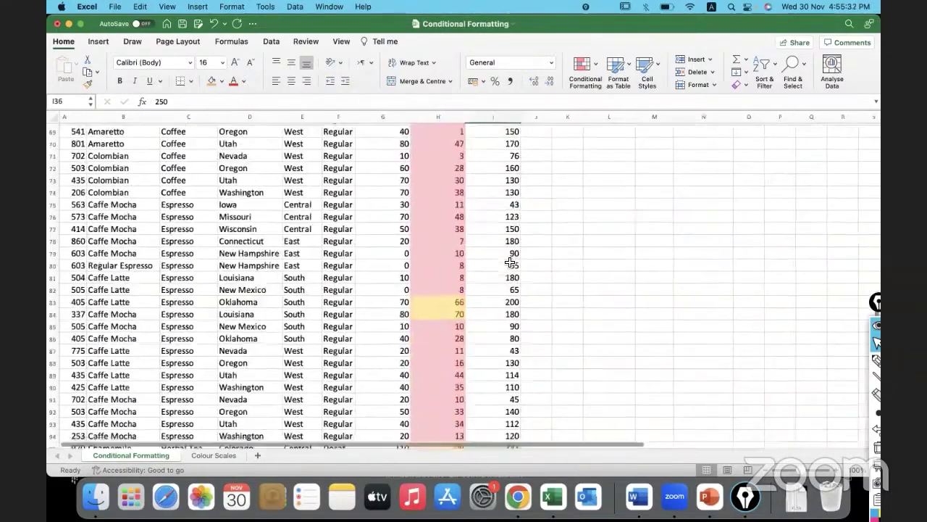
scroll(510, 262, down, 3)
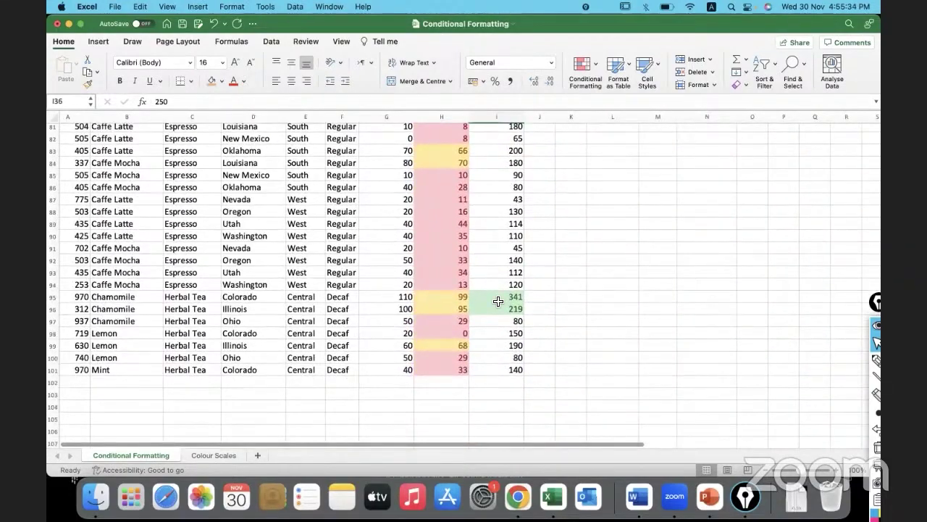
scroll(499, 300, up, 20)
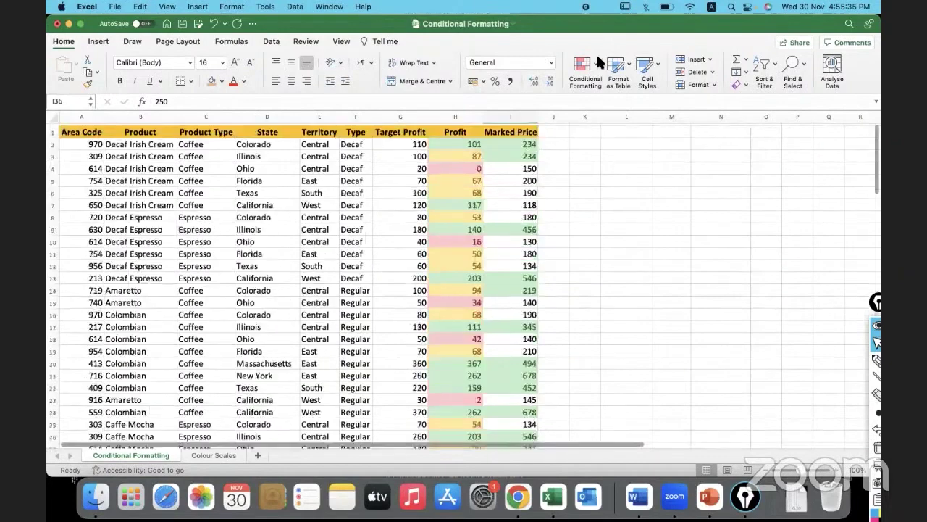
Open the conditional formatting rules manager and list the rules for This Worksheet instead of the current selection.
click(597, 63)
mouse_move(630, 83)
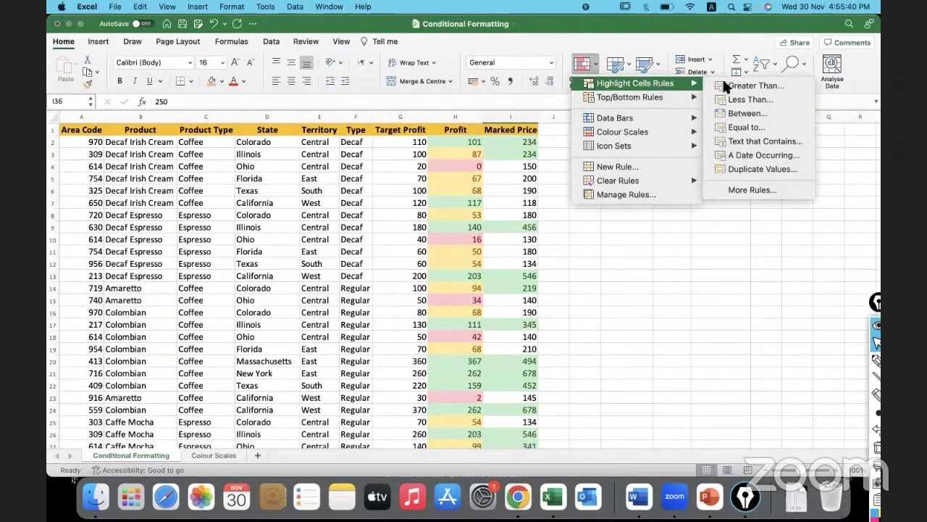
mouse_move(661, 98)
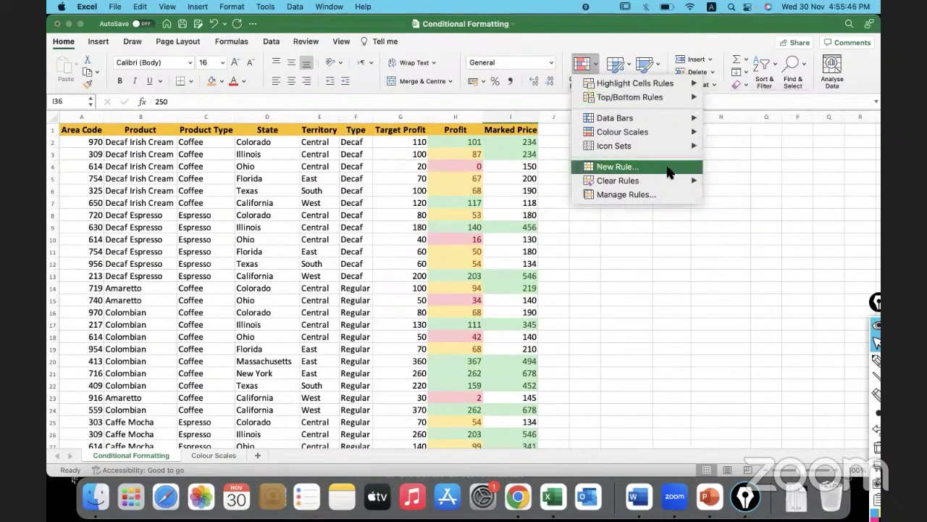
mouse_move(648, 182)
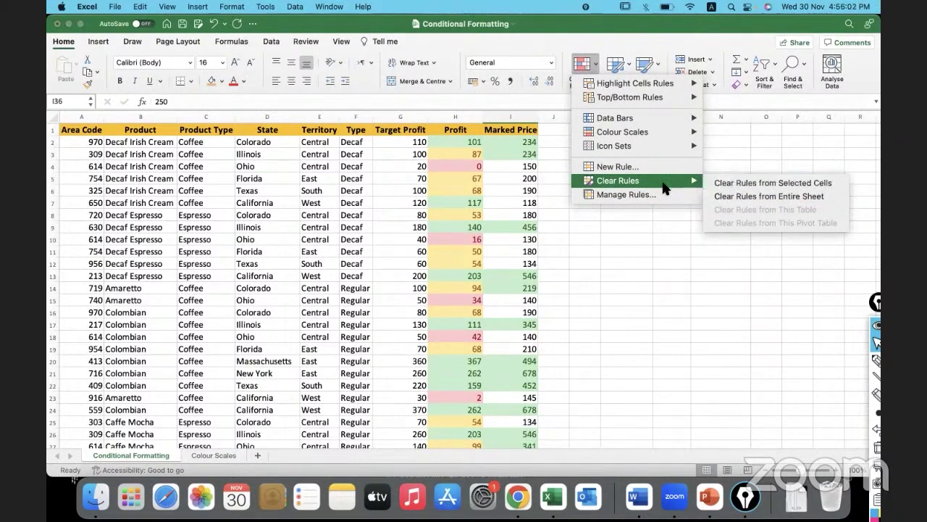
click(626, 196)
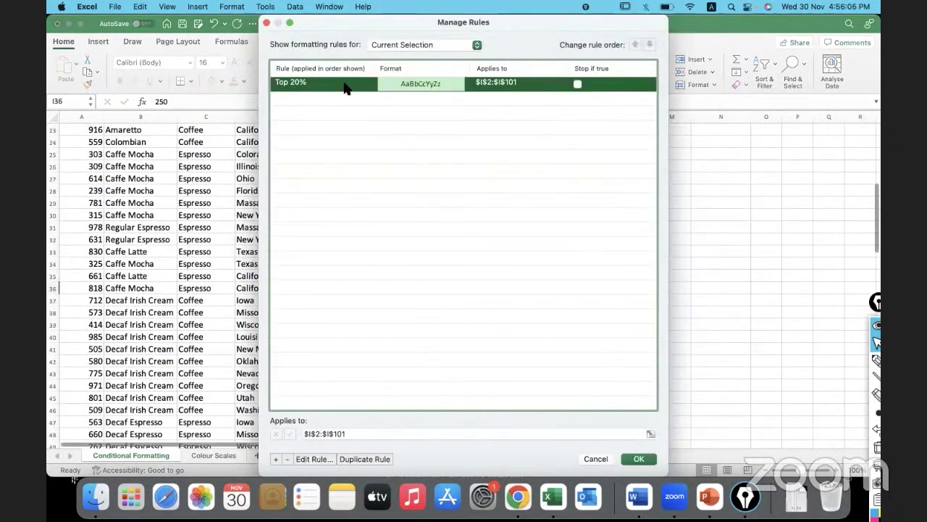
click(476, 45)
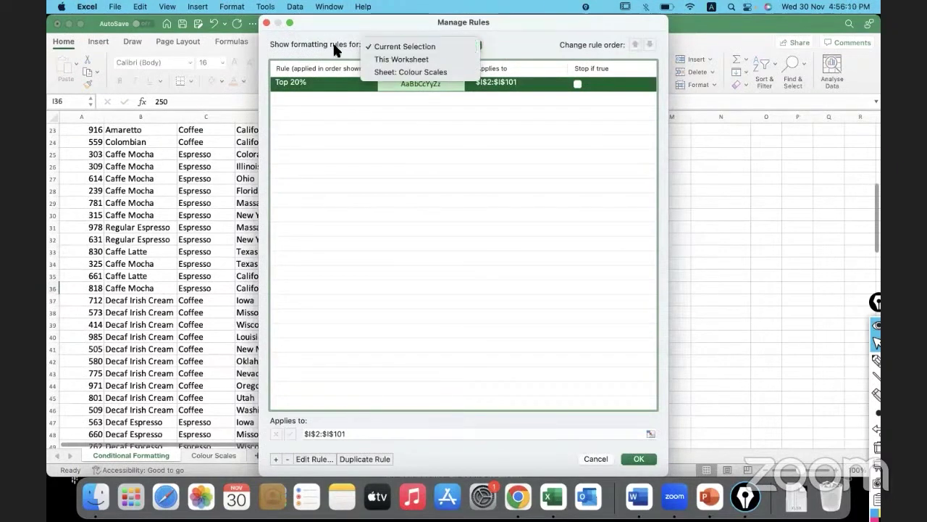
click(433, 61)
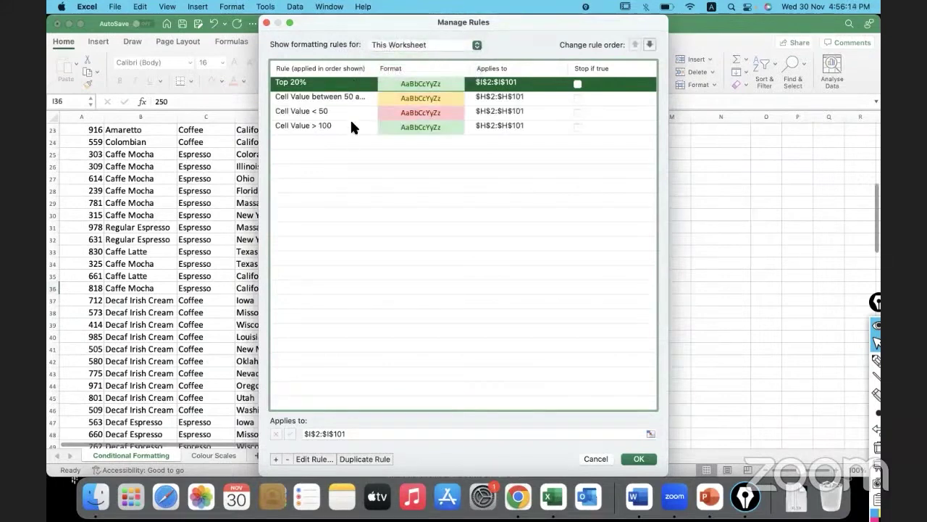
Reposition the rules manager and delete the Cell Value < 50 rule applied to the Profit values.
drag(329, 30, 557, 68)
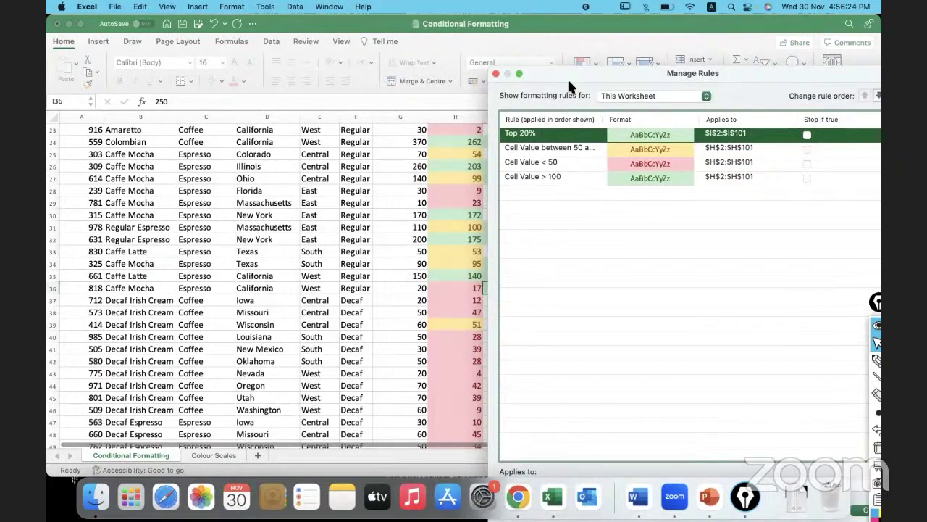
drag(573, 70, 502, 43)
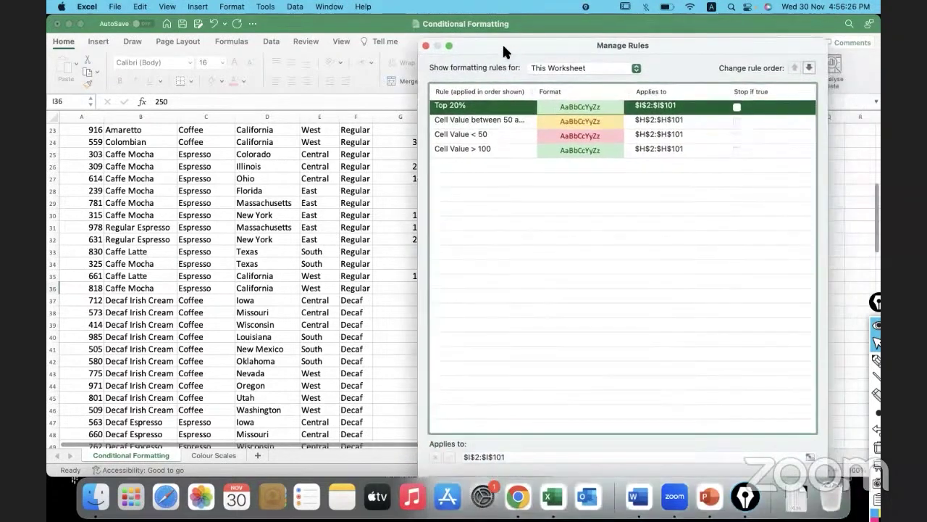
click(510, 148)
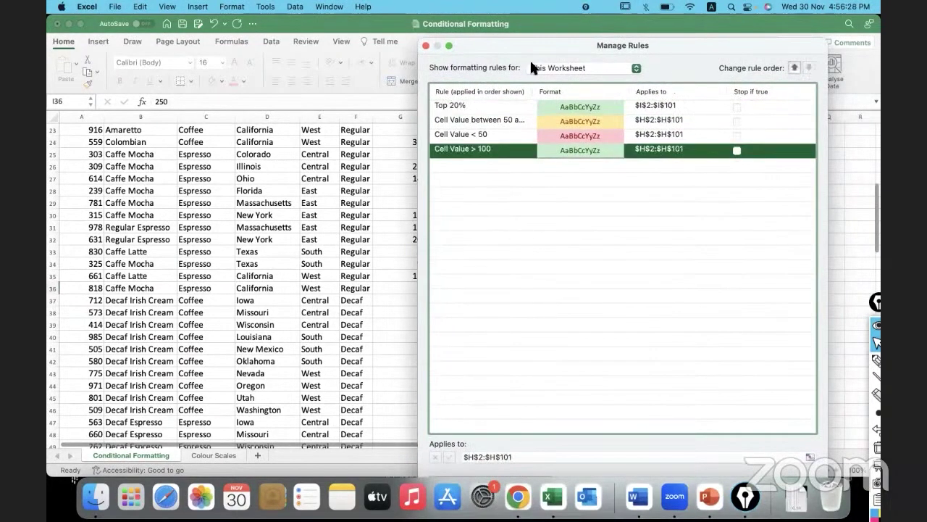
drag(667, 45, 612, 21)
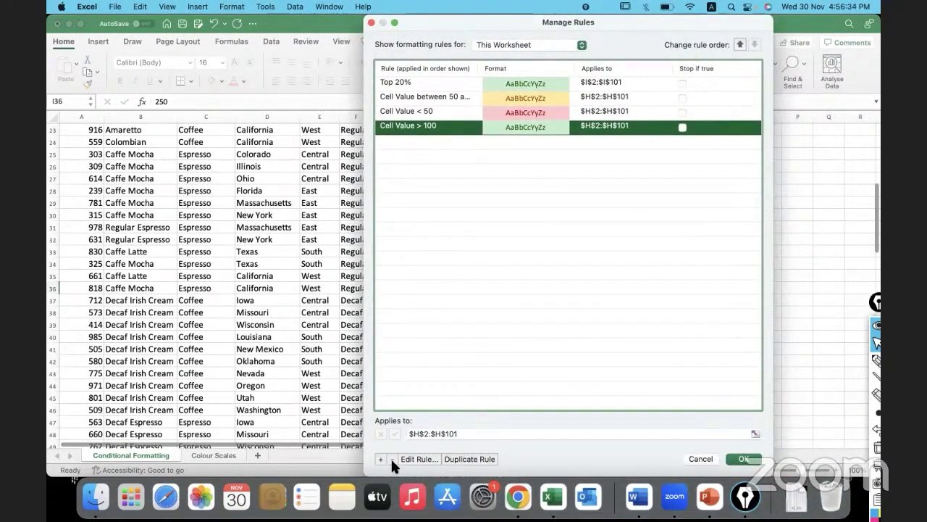
click(407, 113)
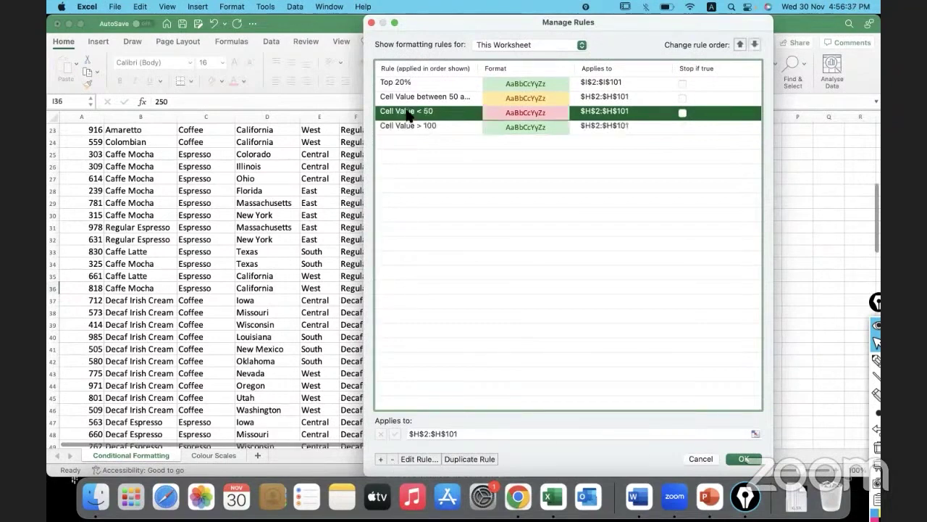
click(391, 458)
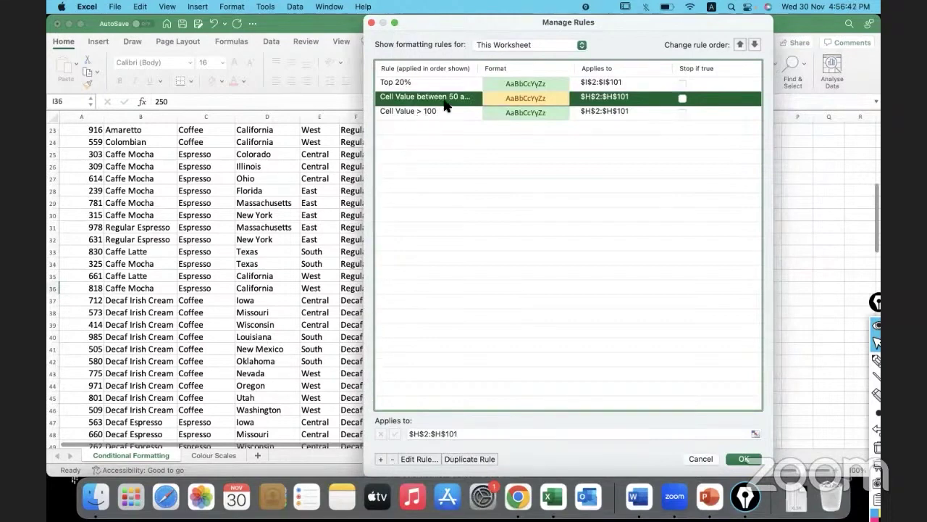
Change the Profit rule for values between 50 and 100 to Green Fill with Dark Green Text, apply the rule changes and check the sheet.
click(428, 459)
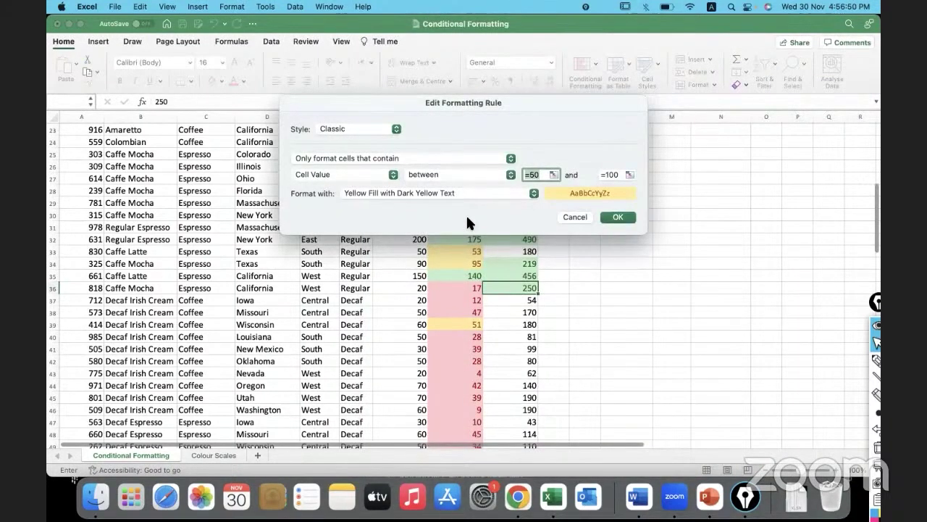
click(534, 193)
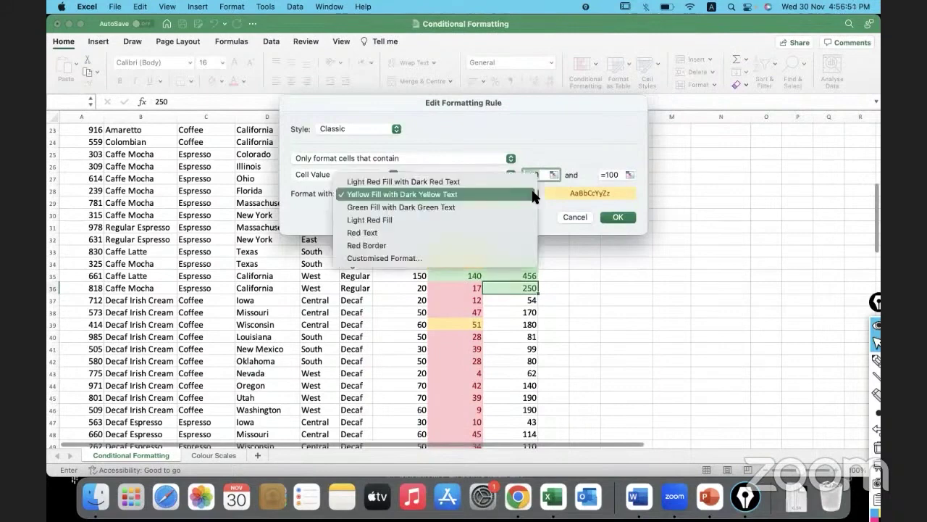
click(413, 208)
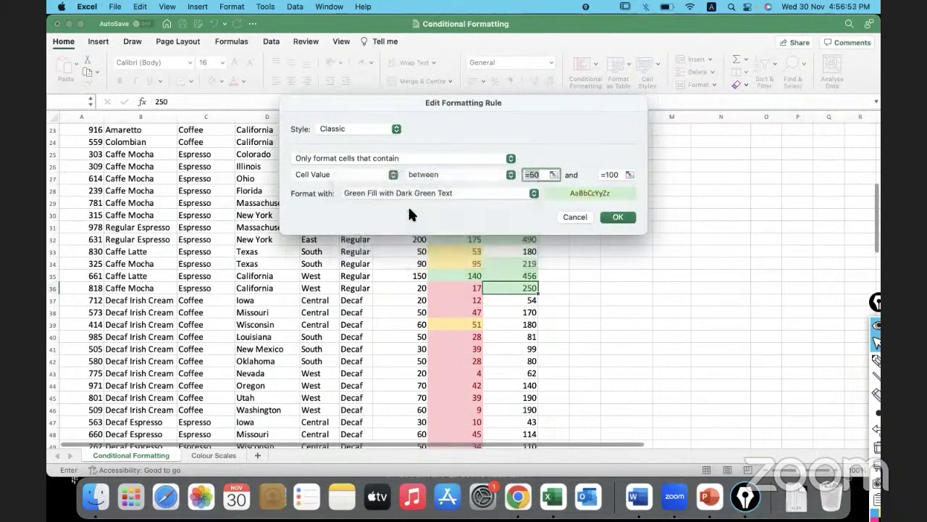
click(620, 215)
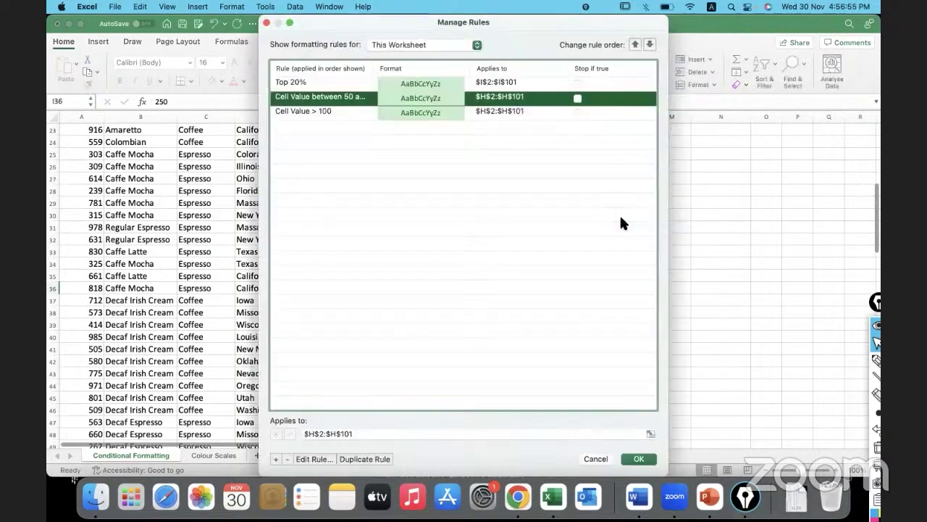
click(638, 459)
click(576, 243)
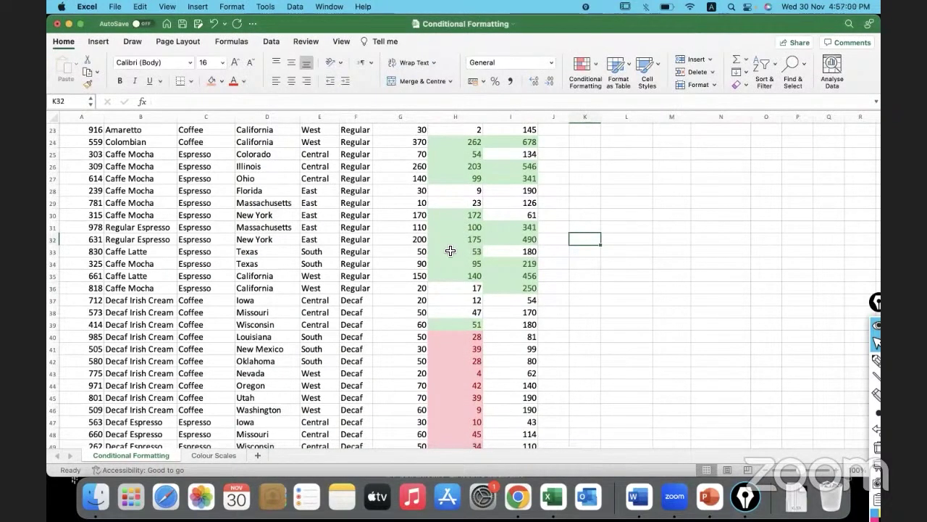
click(571, 276)
scroll(571, 276, up, 10)
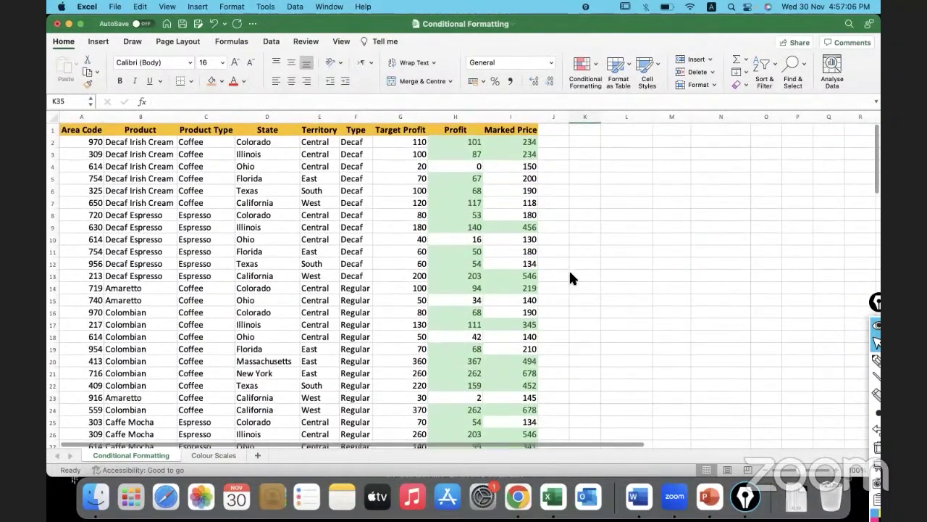
Start a new Top 10 Items conditional formatting rule.
click(596, 64)
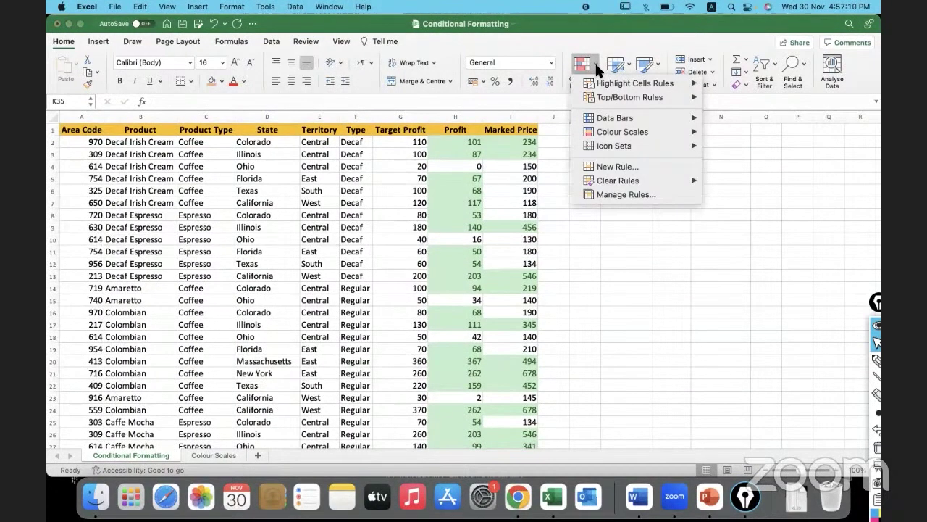
mouse_move(601, 88)
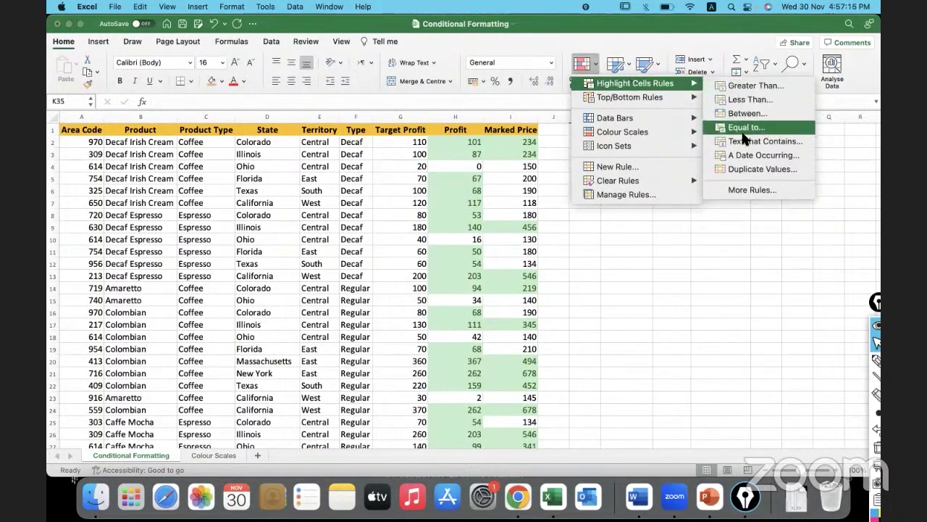
mouse_move(685, 99)
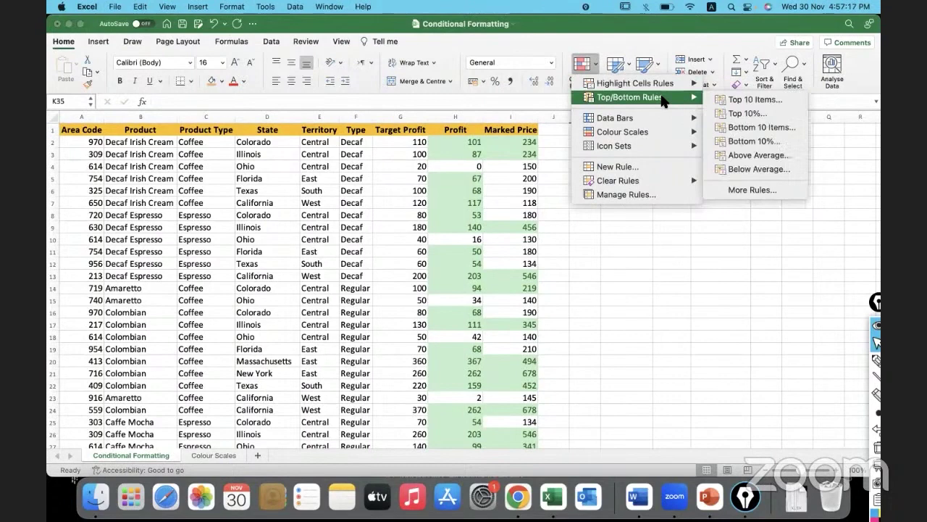
click(730, 100)
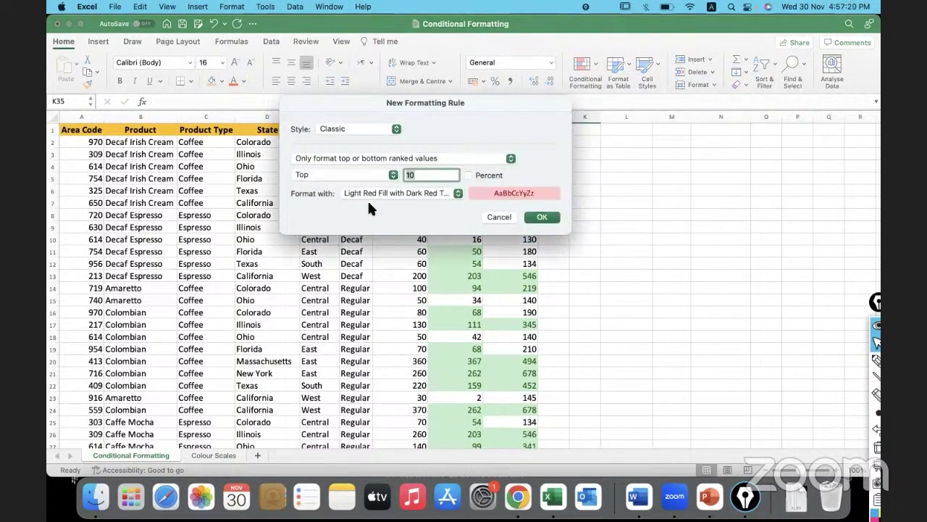